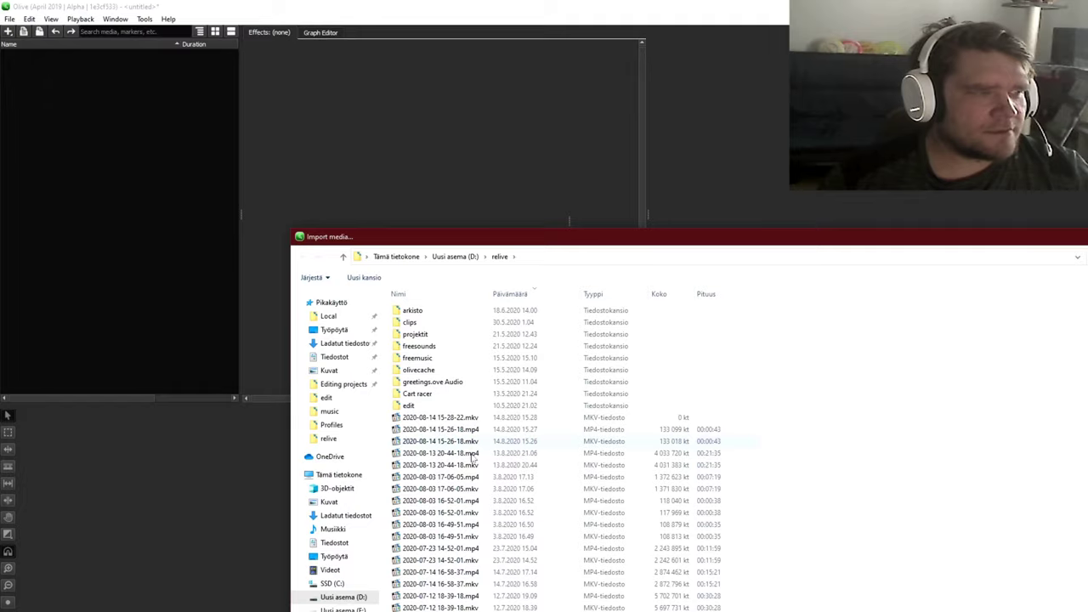
{"action": "double_click", "coordinate": [472, 455]}
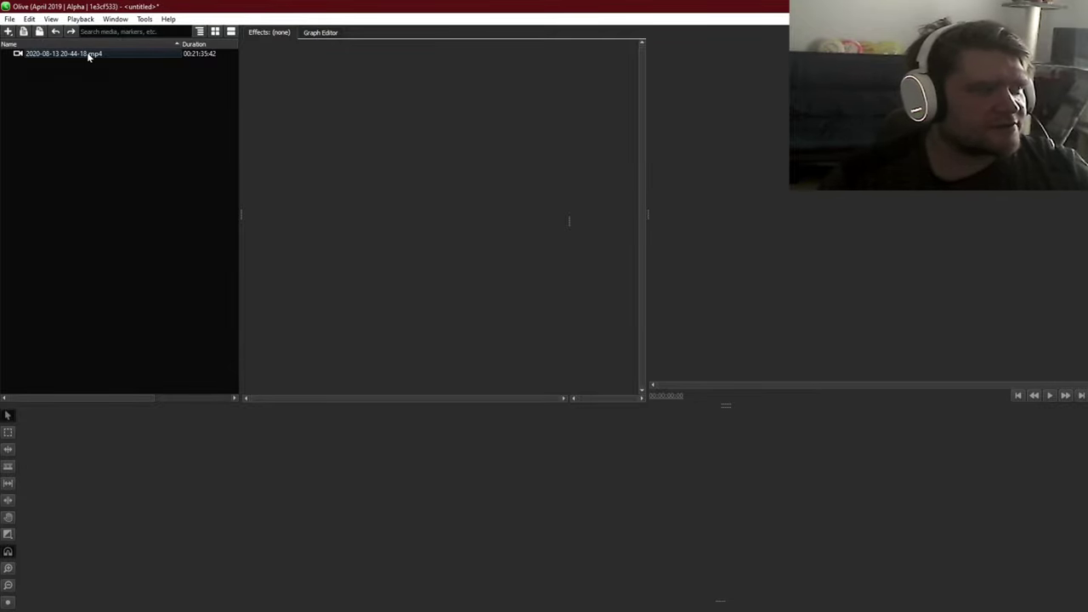
{"action": "left_click_drag", "start_coordinate": [88, 55], "coordinate": [104, 512]}
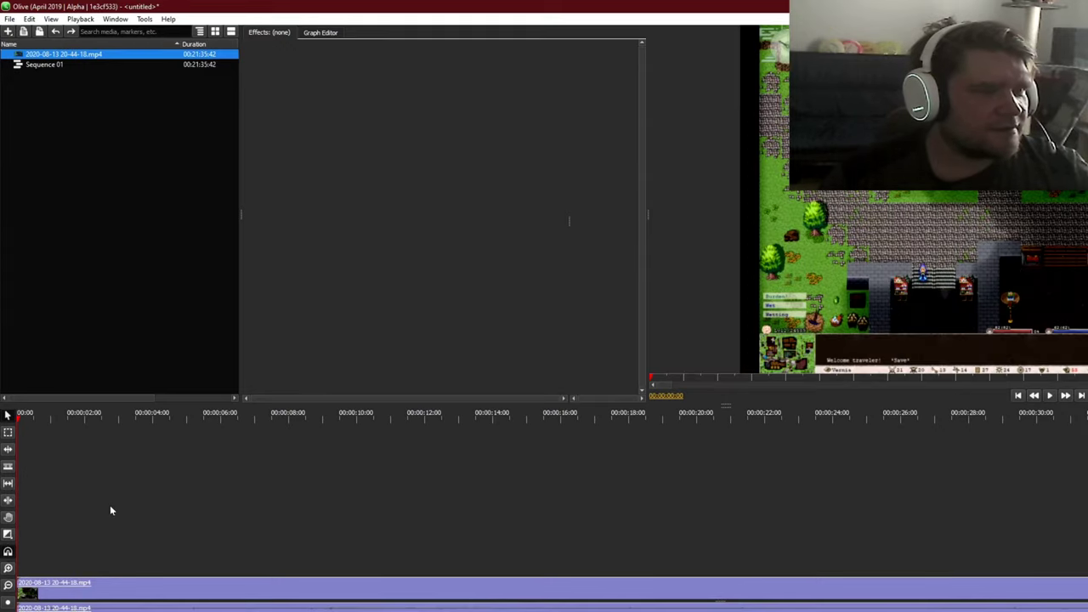
{"action": "left_click", "coordinate": [131, 585]}
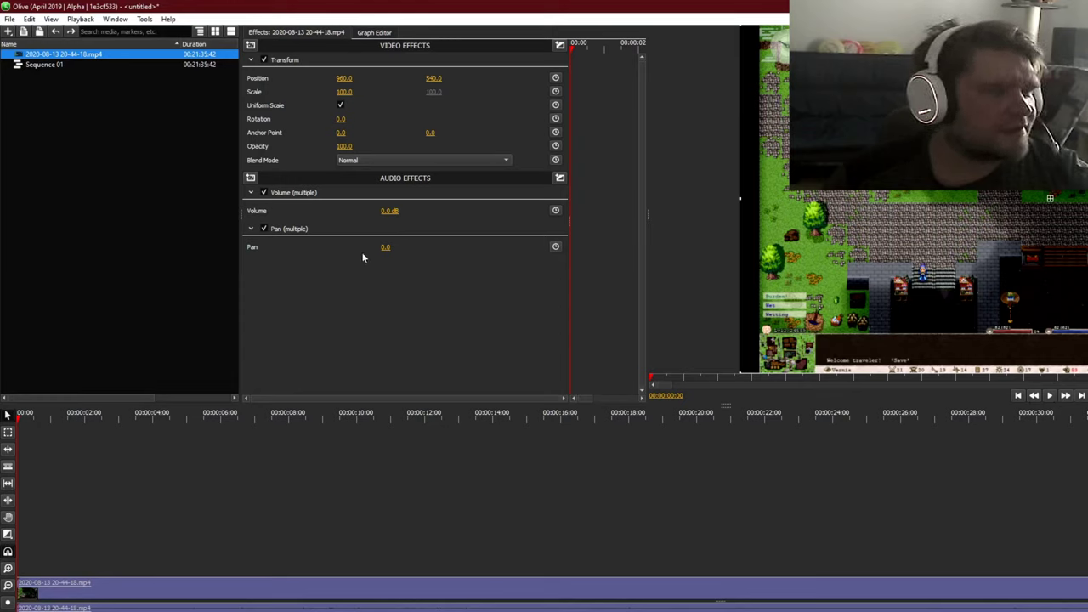
Step: Play and scrub through roughly the first minute and a half of the gameplay recording to review it
{"action": "left_click", "coordinate": [1050, 396]}
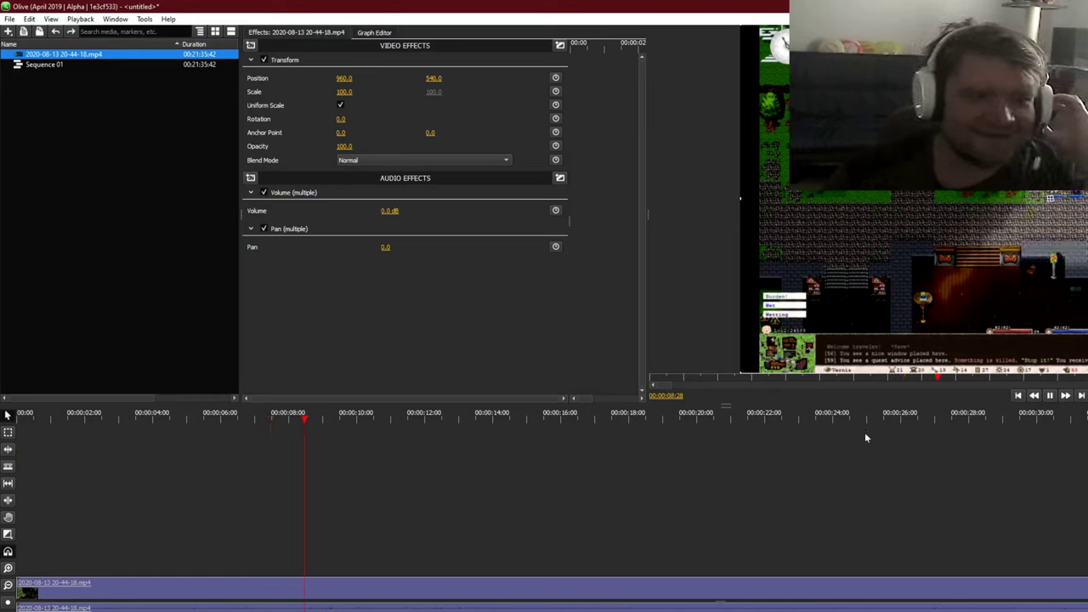
{"action": "left_click", "coordinate": [1049, 396]}
{"action": "left_click", "coordinate": [1050, 396]}
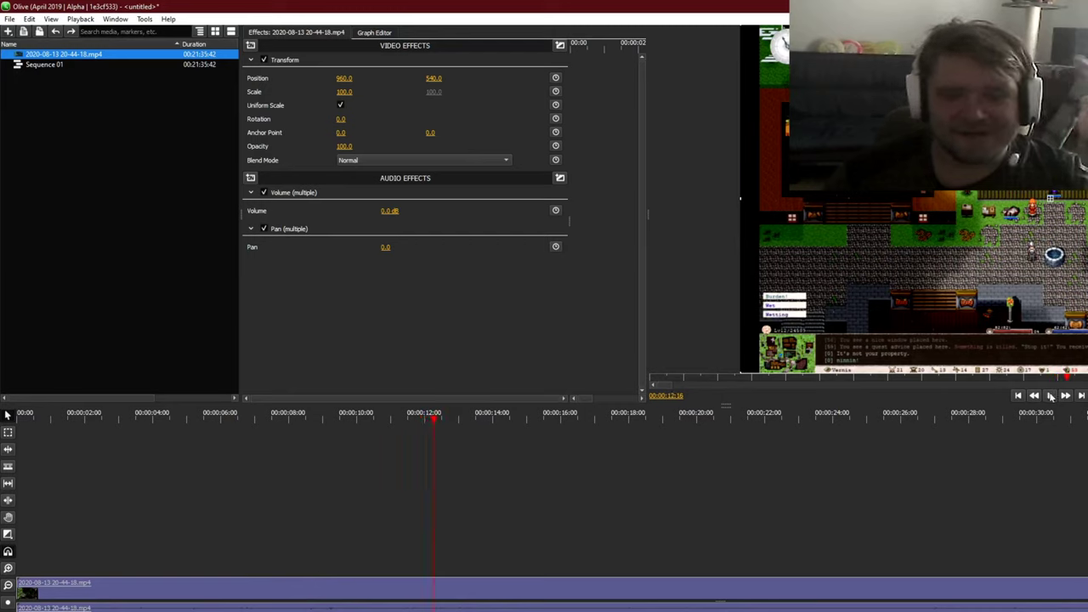
{"action": "left_click", "coordinate": [1050, 396]}
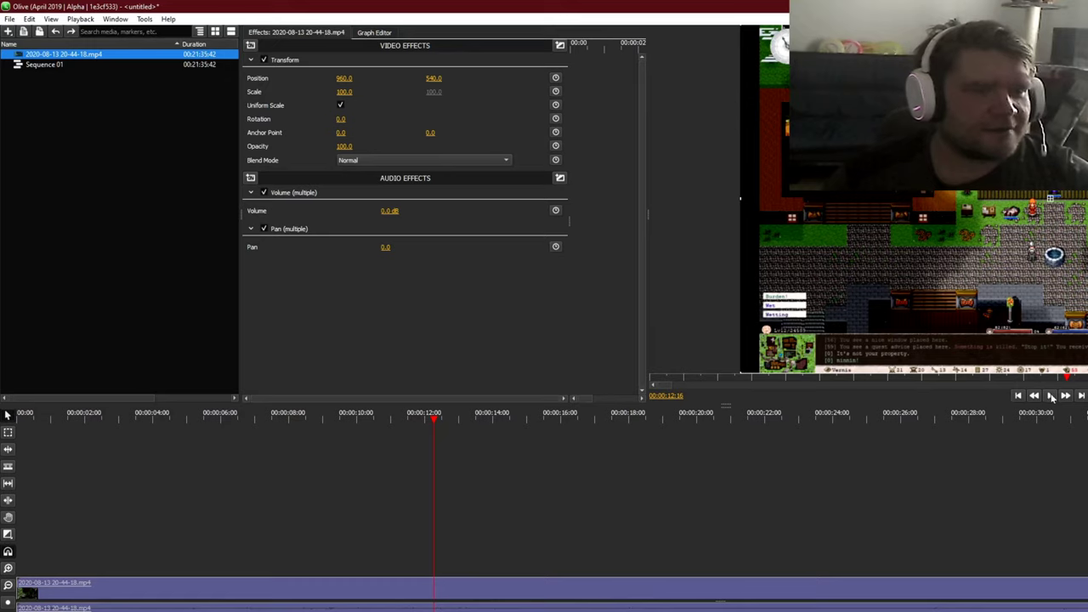
{"action": "left_click", "coordinate": [513, 417]}
{"action": "left_click_drag", "start_coordinate": [532, 420], "coordinate": [616, 432]}
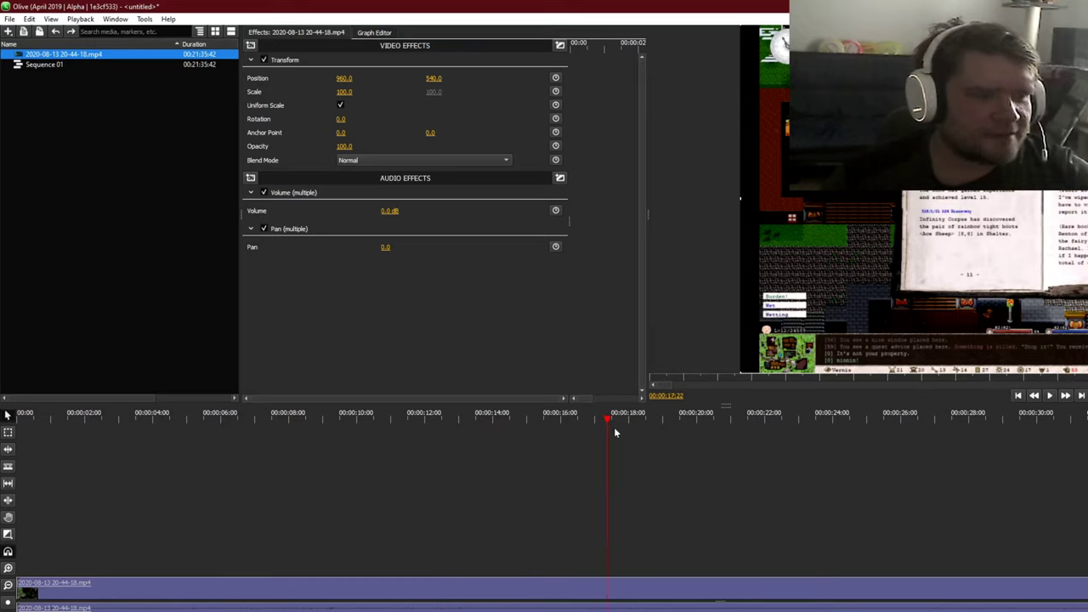
{"action": "left_click", "coordinate": [579, 420]}
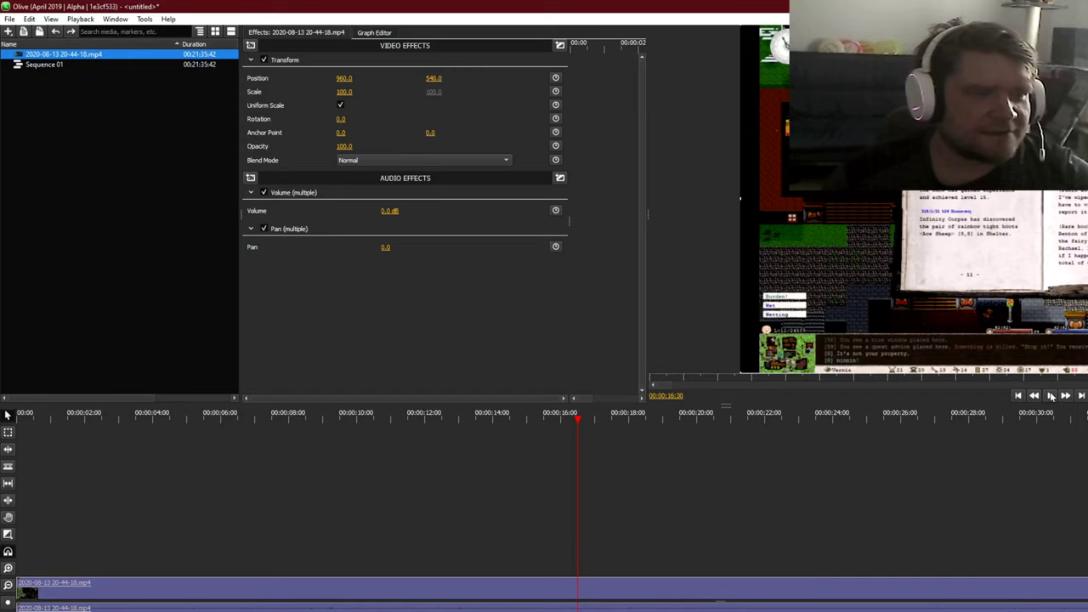
{"action": "left_click", "coordinate": [1051, 396]}
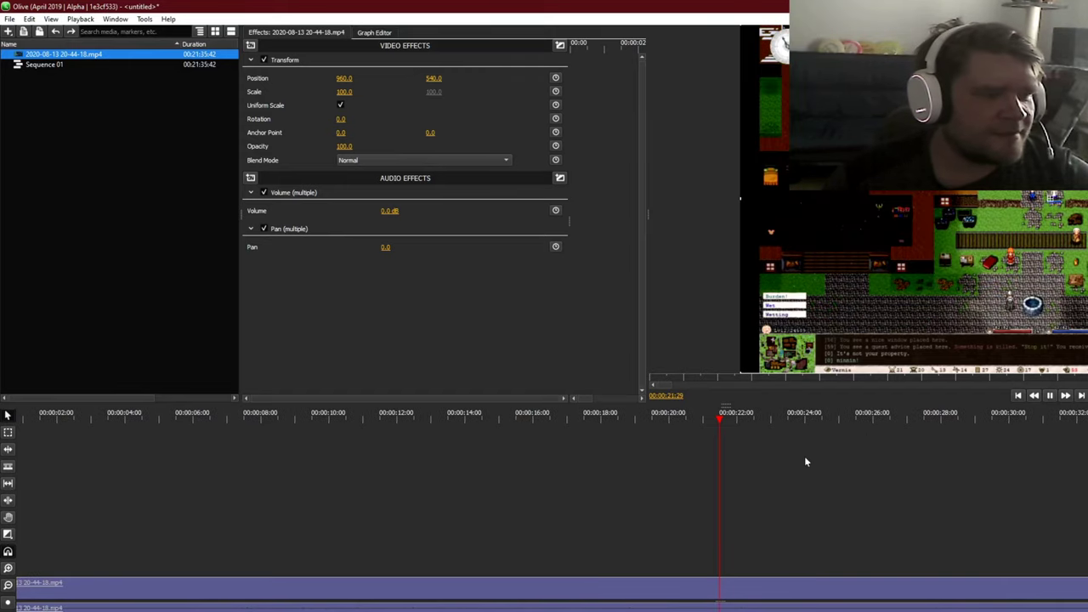
{"action": "left_click_drag", "start_coordinate": [629, 419], "coordinate": [948, 420]}
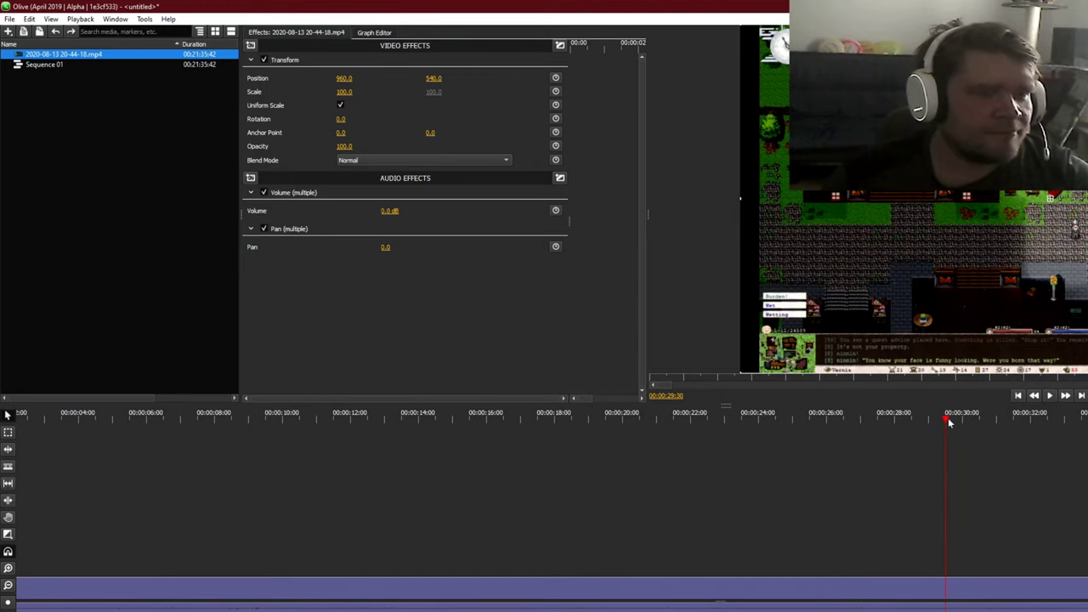
{"action": "left_click", "coordinate": [1051, 396]}
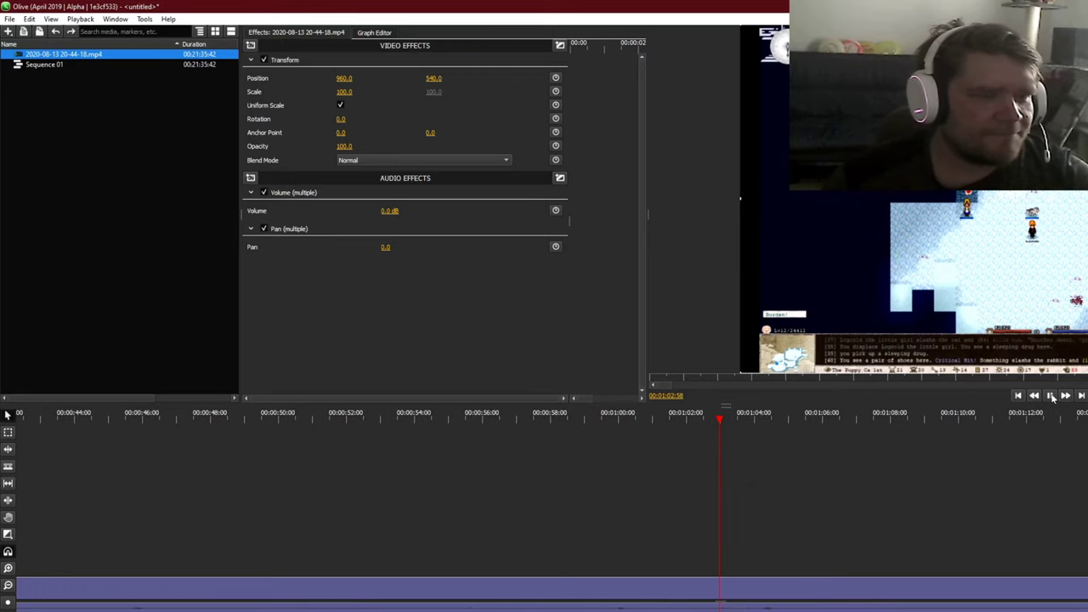
{"action": "left_click_drag", "start_coordinate": [789, 416], "coordinate": [849, 431]}
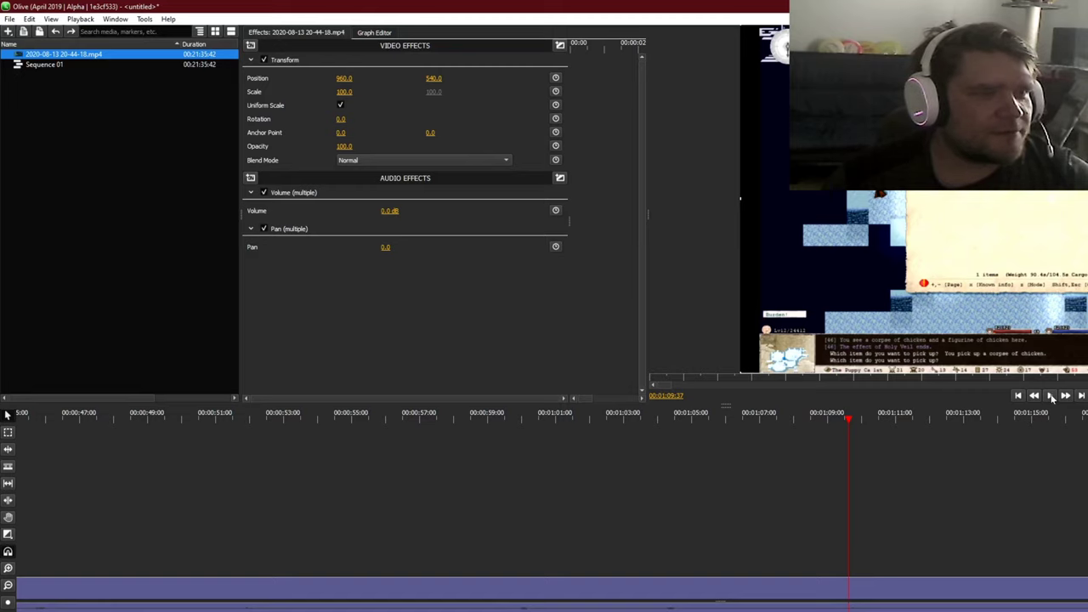
{"action": "left_click", "coordinate": [1051, 396]}
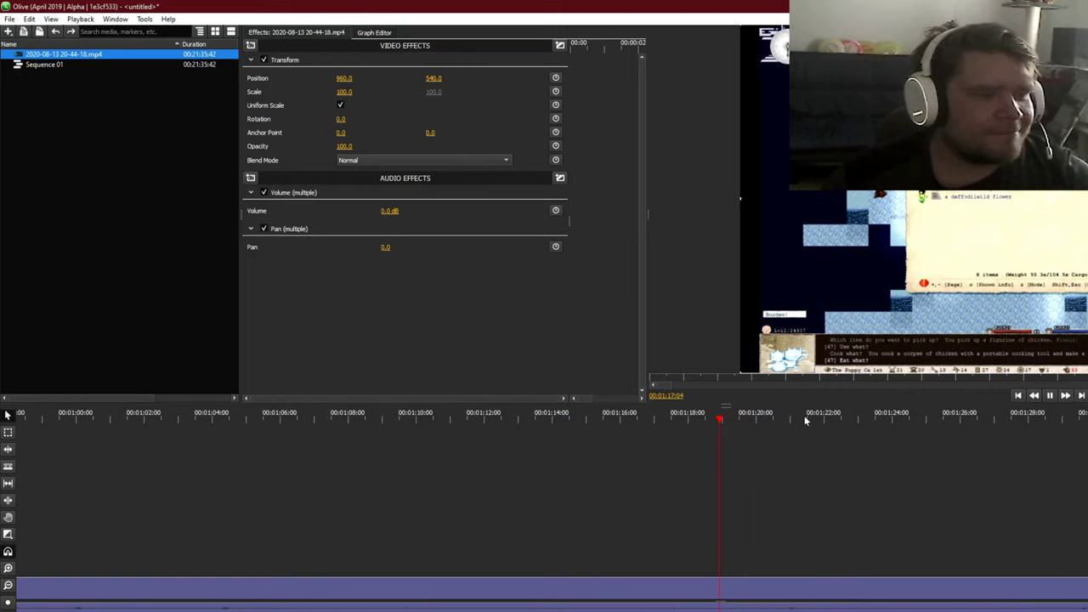
{"action": "left_click", "coordinate": [1050, 396]}
{"action": "left_click_drag", "start_coordinate": [793, 417], "coordinate": [1087, 416]}
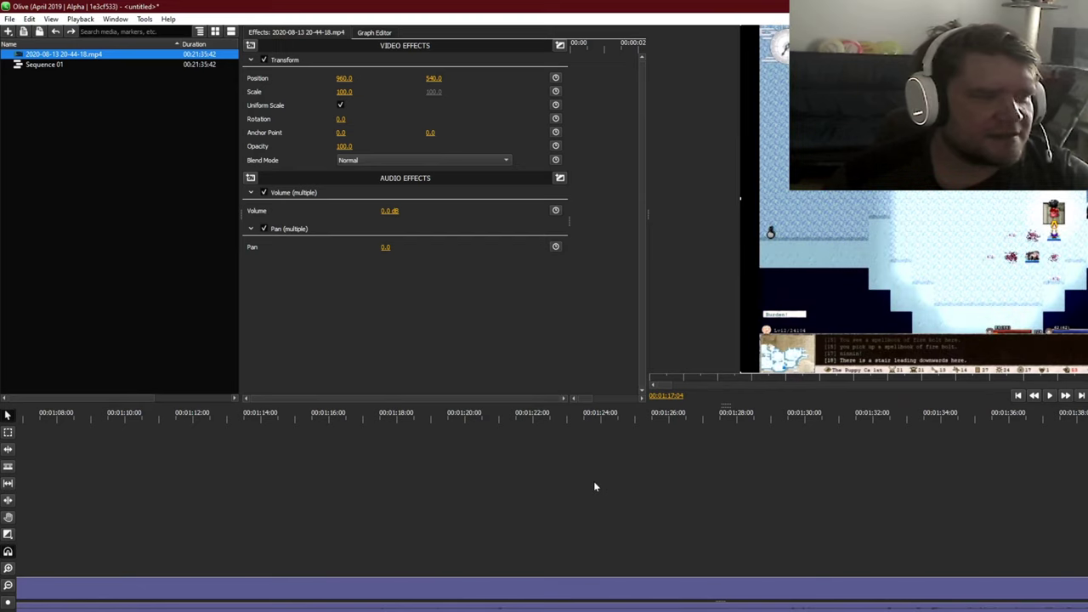
Step: Import elonap8.mp4 from the edit folder and place it on the timeline where the first recording ends
{"action": "right_click", "coordinate": [114, 207]}
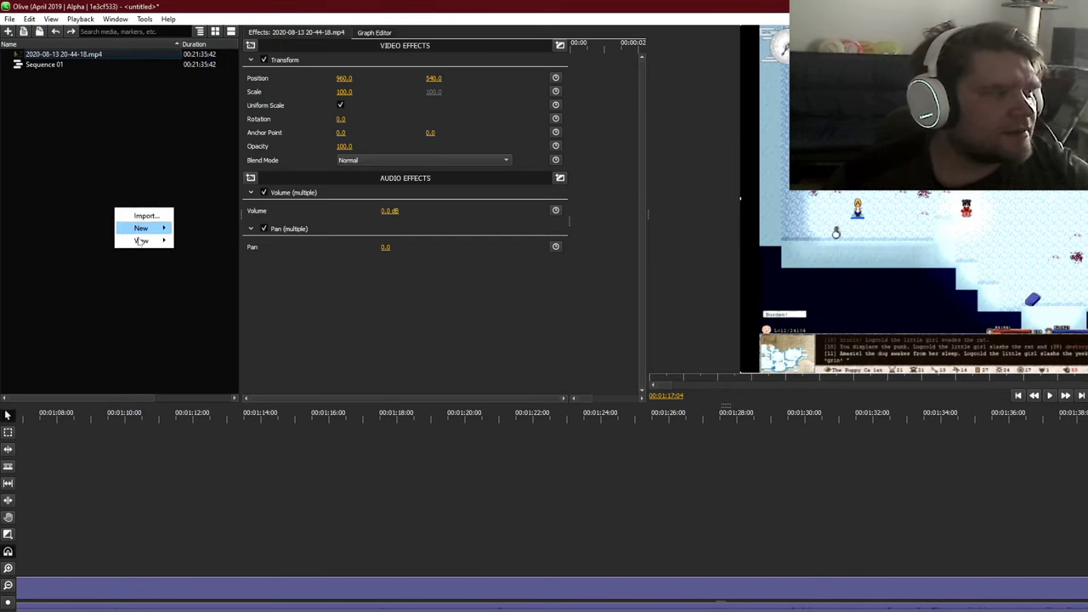
{"action": "left_click", "coordinate": [145, 216]}
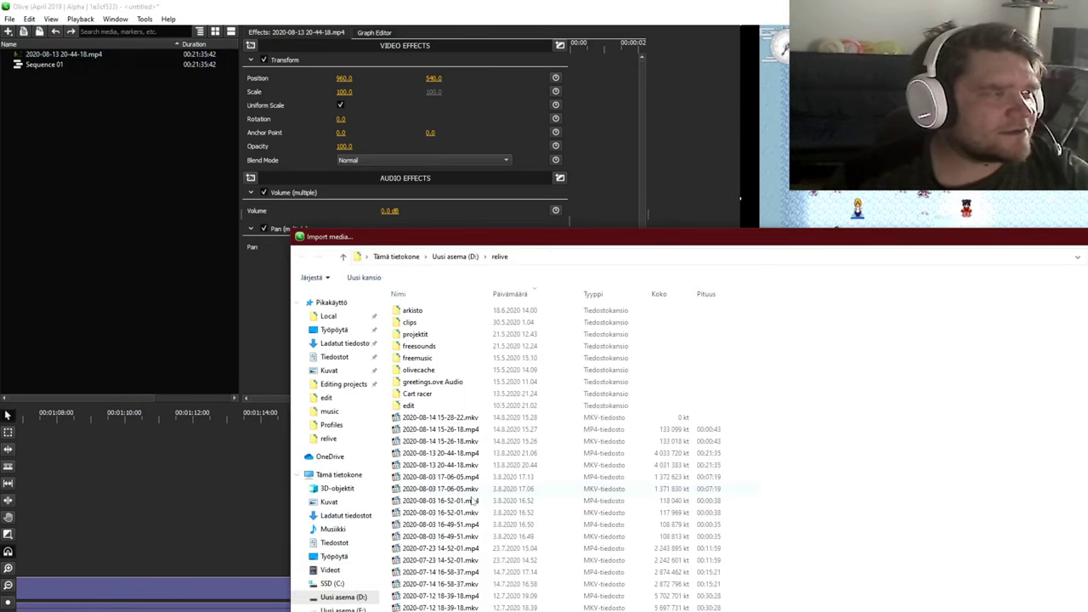
{"action": "double_click", "coordinate": [411, 406]}
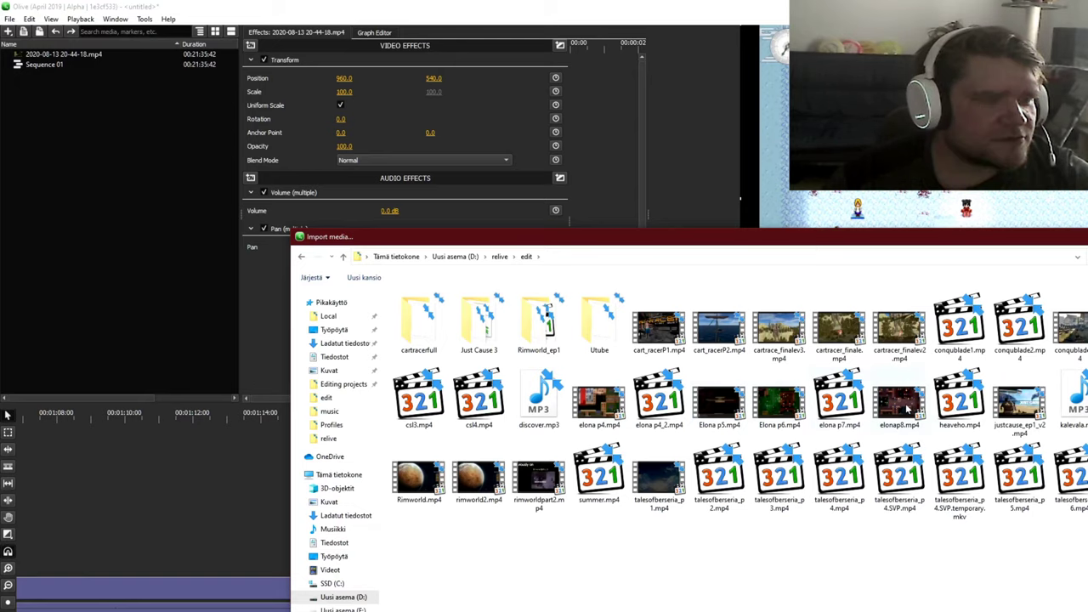
{"action": "double_click", "coordinate": [901, 404]}
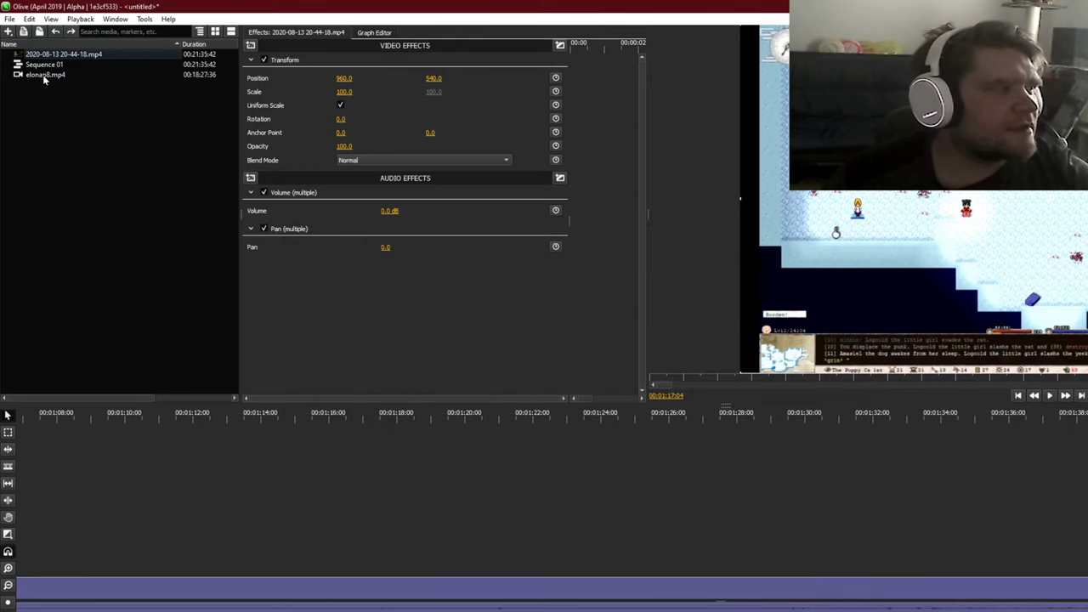
{"action": "left_click_drag", "start_coordinate": [44, 78], "coordinate": [1087, 519]}
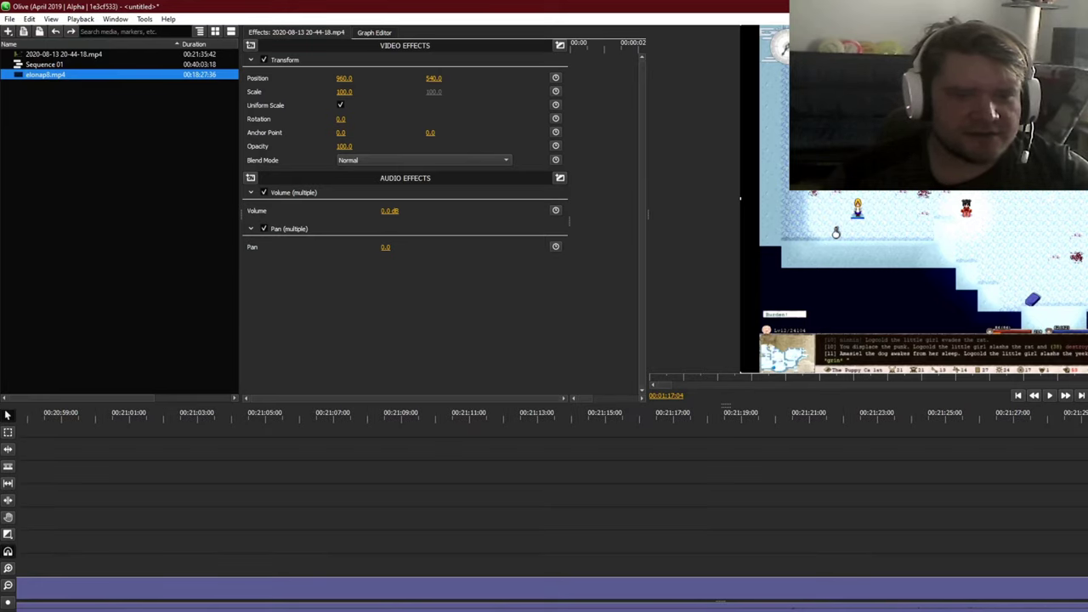
Step: Scrub through elonap8.mp4 from its opening title to around 00:25:00 on the timeline
{"action": "scroll", "coordinate": [998, 423], "scroll_direction": "right", "scroll_amount": 10}
{"action": "left_click", "coordinate": [957, 419]}
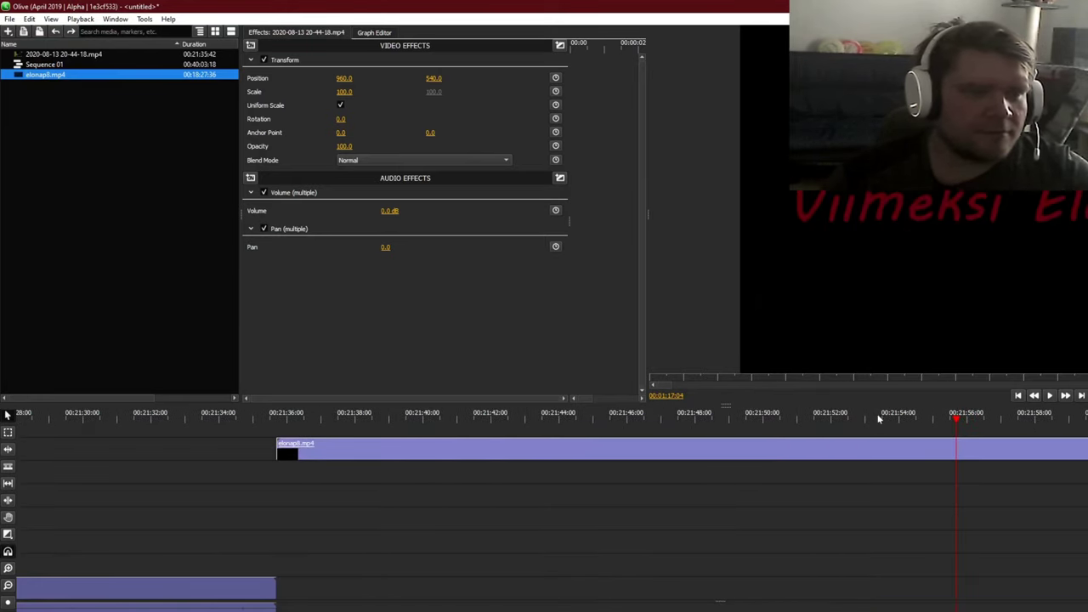
{"action": "left_click_drag", "start_coordinate": [867, 418], "coordinate": [1087, 428]}
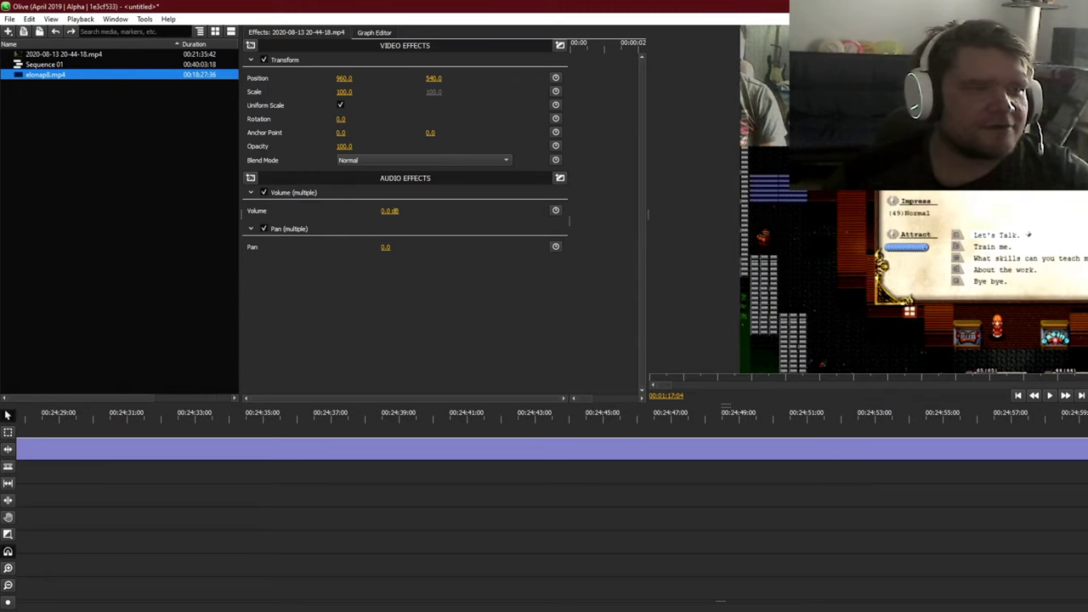
Step: Check which screens are offered for showing the preview fullscreen, without choosing one
{"action": "right_click", "coordinate": [880, 267]}
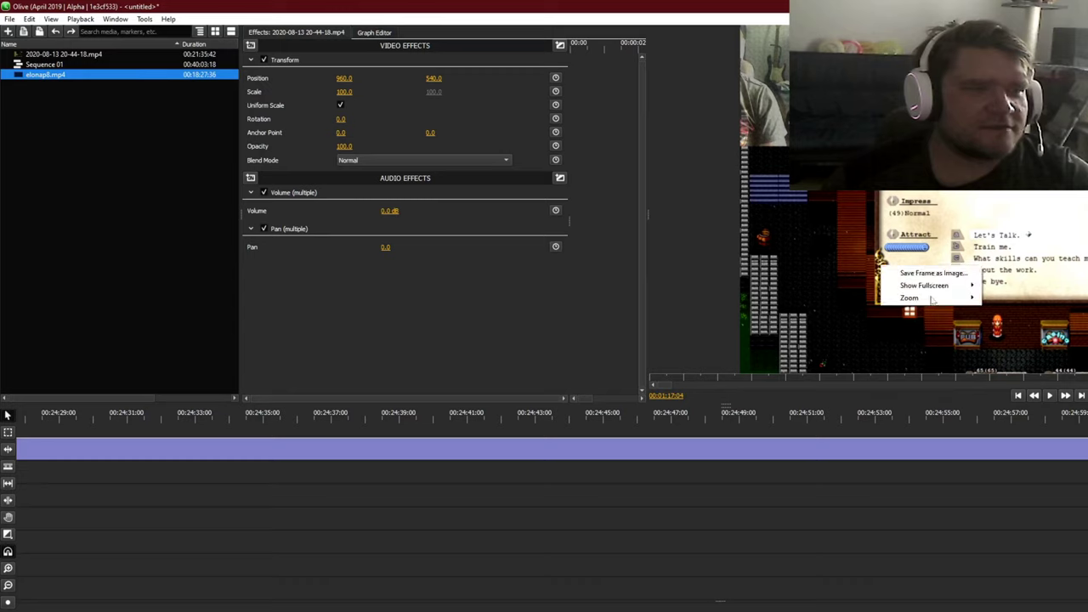
{"action": "mouse_move", "coordinate": [947, 288]}
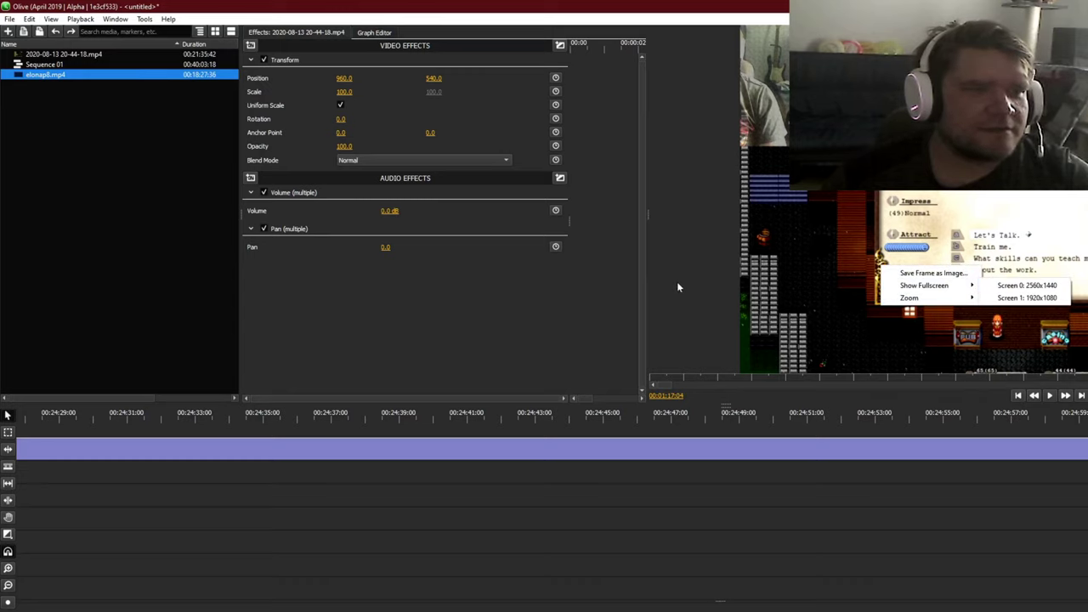
{"action": "left_click", "coordinate": [678, 286]}
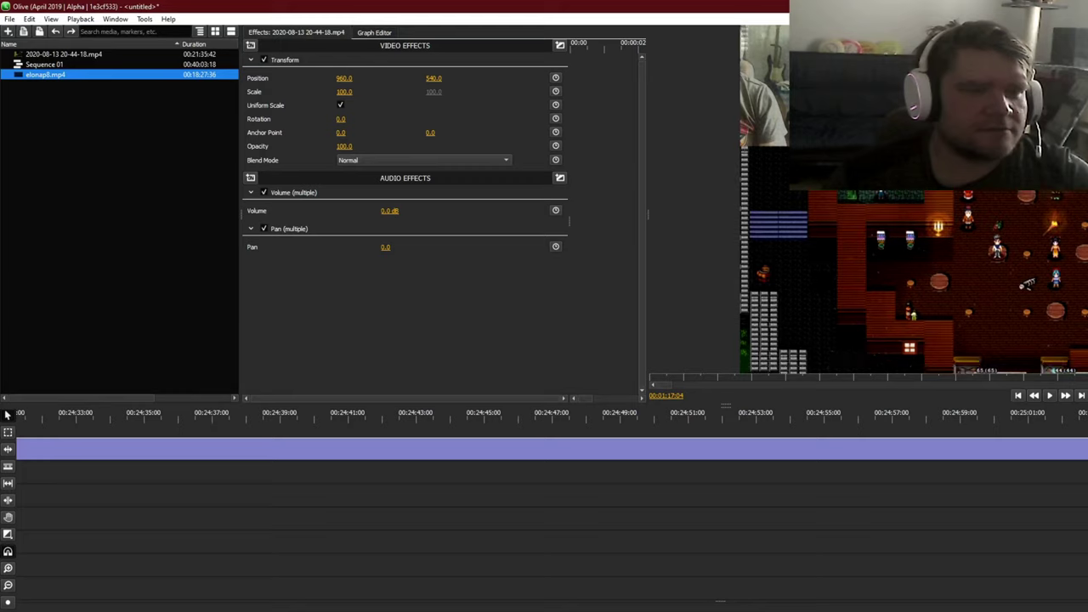
Step: Split the elonap8.mp4 clip at about 00:26:24 on the timeline with the Razor tool
{"action": "left_click_drag", "start_coordinate": [1087, 427], "coordinate": [998, 428]}
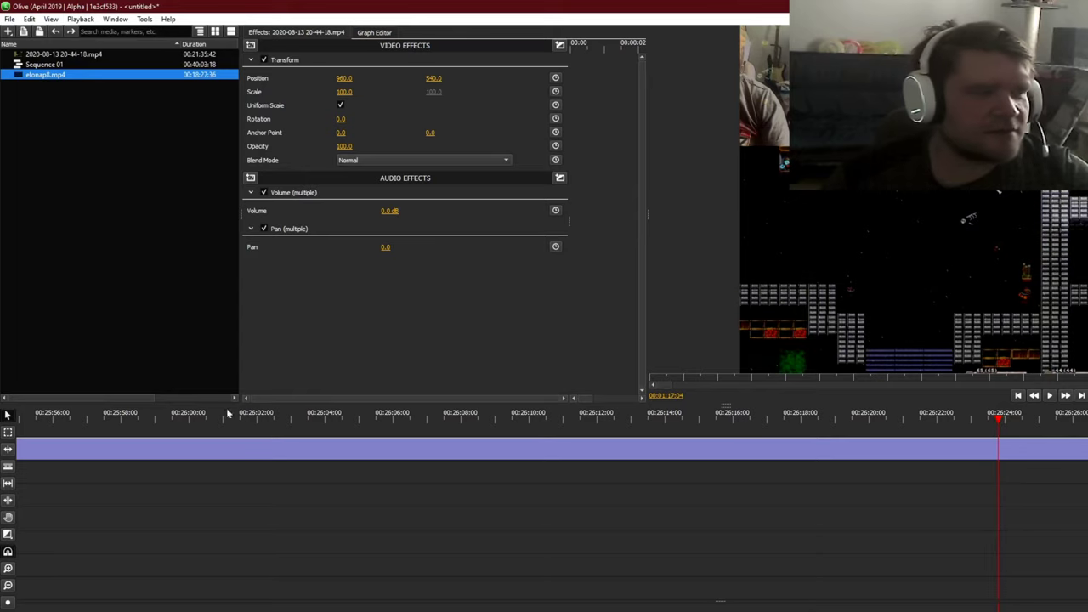
{"action": "left_click", "coordinate": [7, 467]}
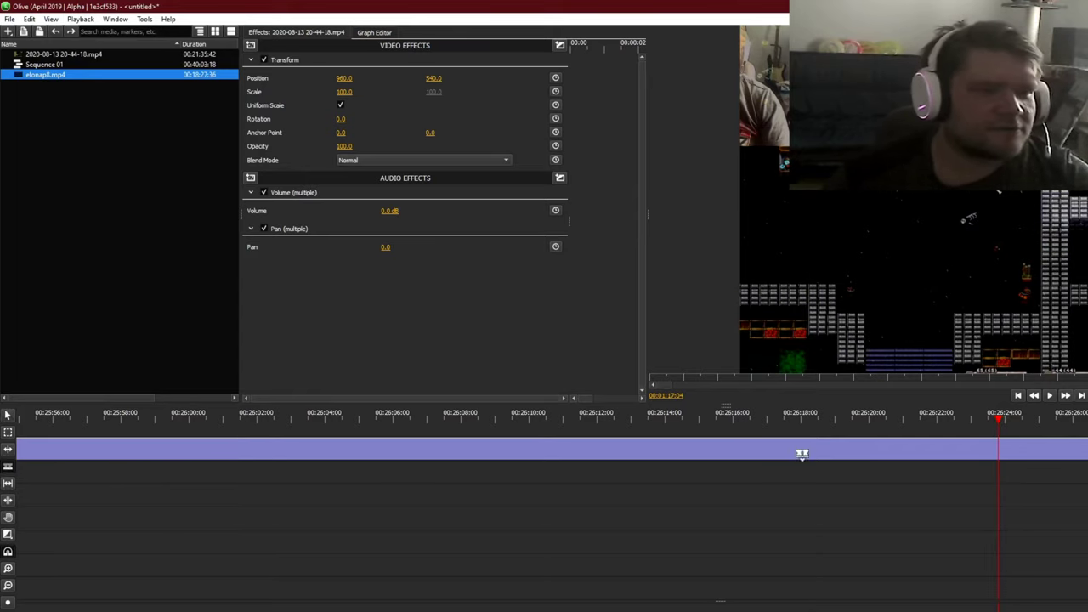
{"action": "left_click", "coordinate": [996, 443]}
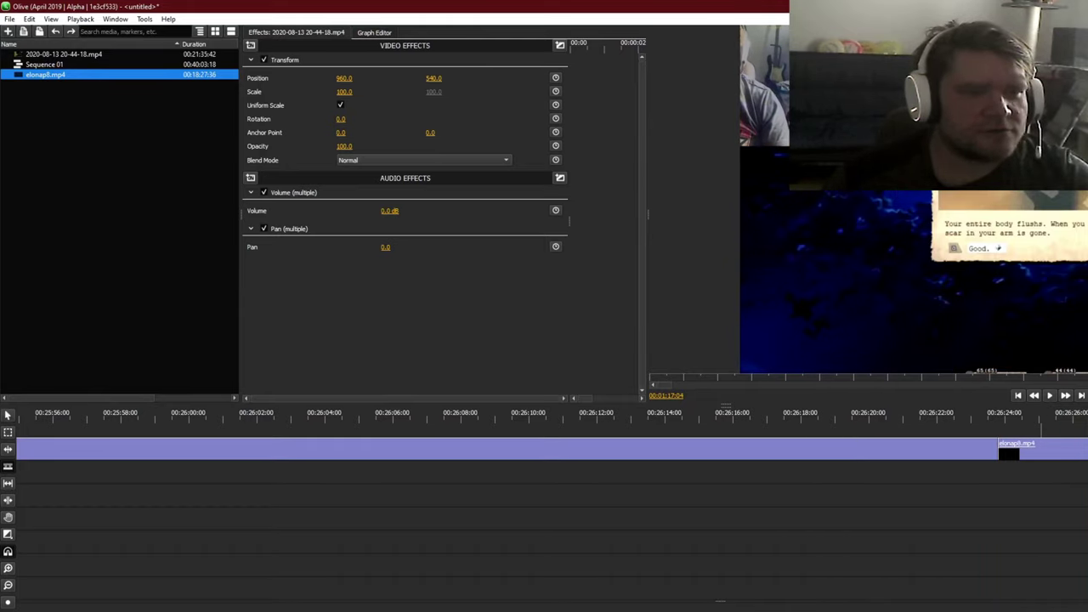
Step: Review the dream scenes after the cut and delete the elonap8.mp4 part from about 00:26:48 onward
{"action": "scroll", "coordinate": [553, 489], "scroll_direction": "right", "scroll_amount": 2}
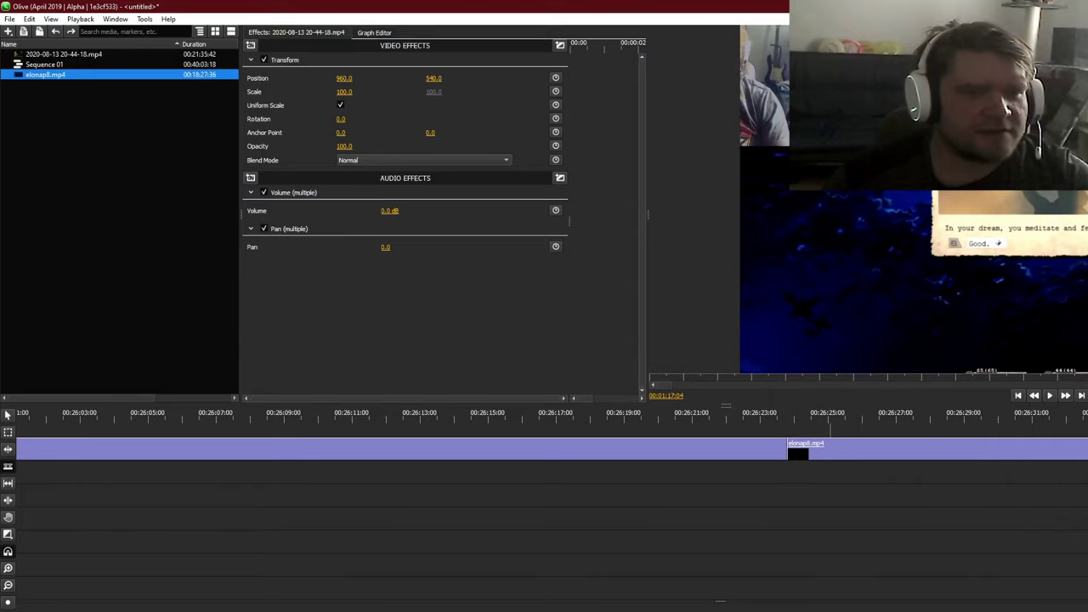
{"action": "scroll", "coordinate": [544, 449], "scroll_direction": "right", "scroll_amount": 4}
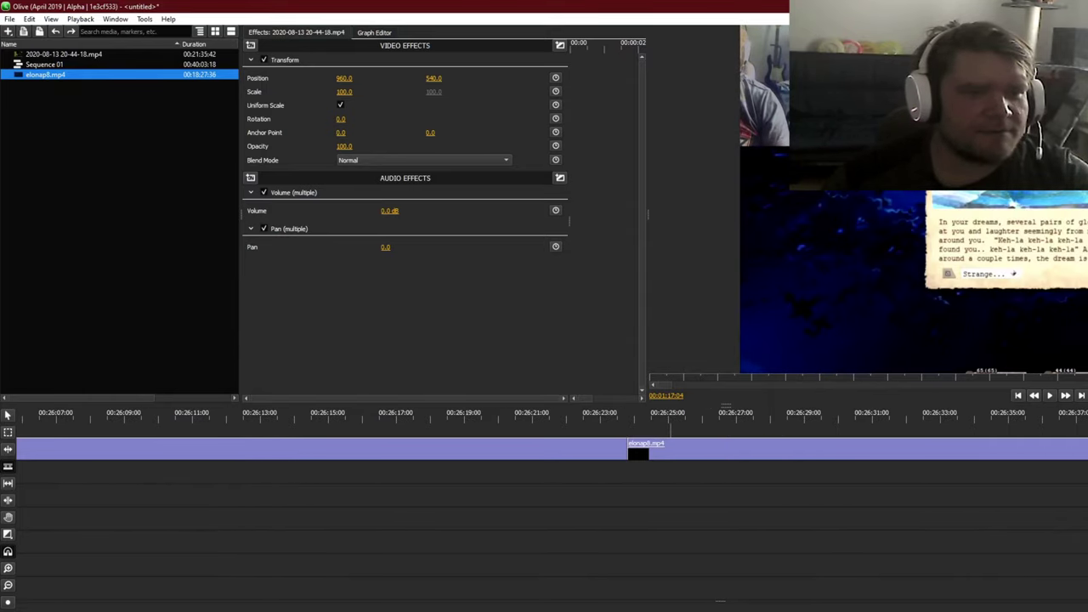
{"action": "scroll", "coordinate": [544, 449], "scroll_direction": "right", "scroll_amount": 3}
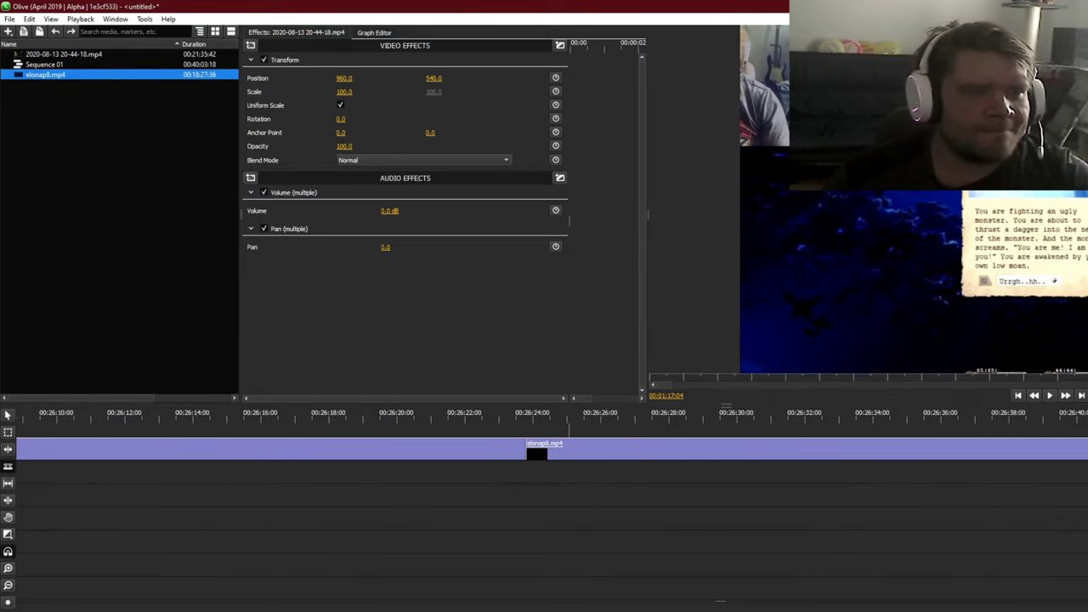
{"action": "scroll", "coordinate": [544, 449], "scroll_direction": "right", "scroll_amount": 3}
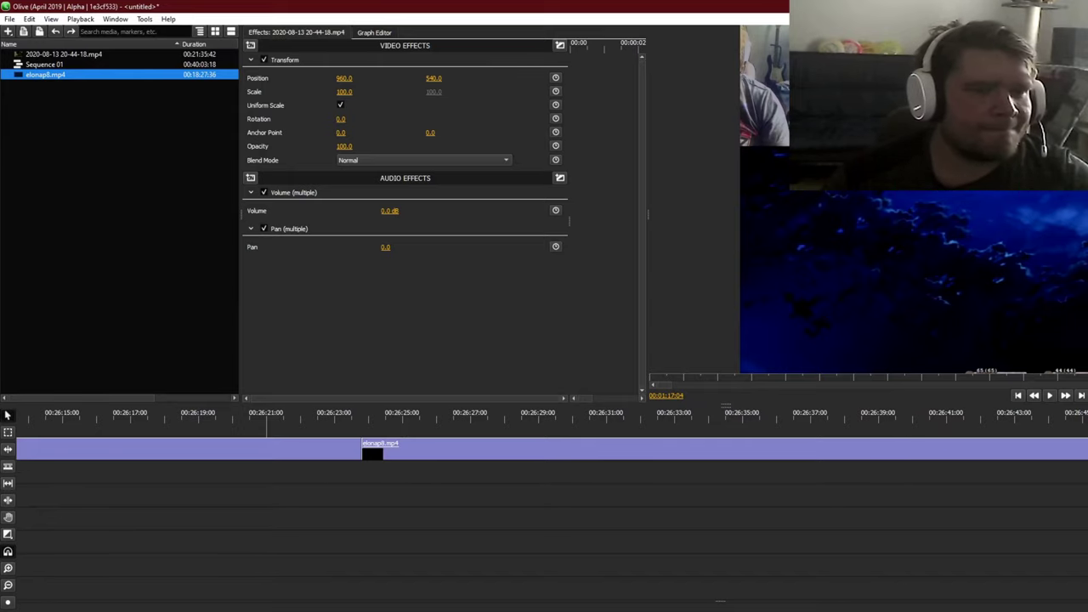
{"action": "left_click", "coordinate": [1050, 198]}
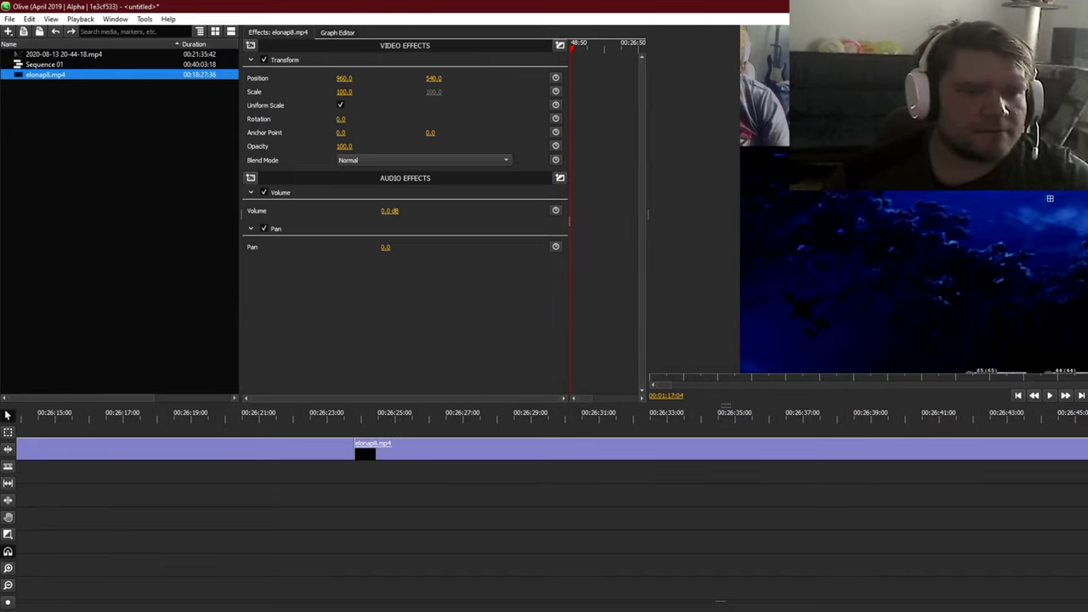
{"action": "key", "text": "Delete"}
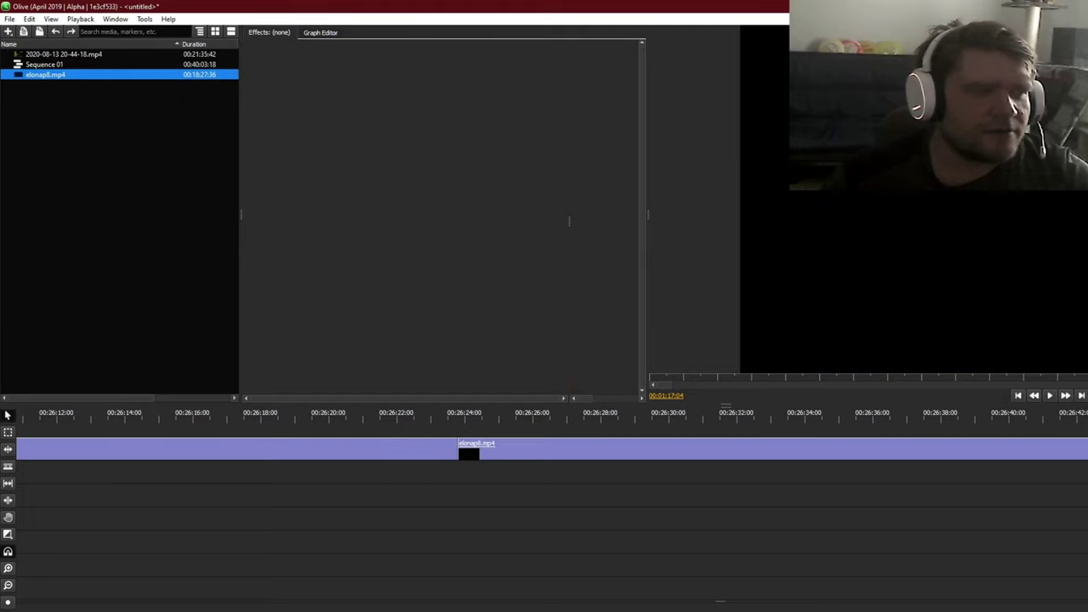
Step: Delete the elonap8.mp4 part that precedes the cut at about 00:26:24
{"action": "left_click", "coordinate": [354, 443]}
{"action": "right_click", "coordinate": [354, 443]}
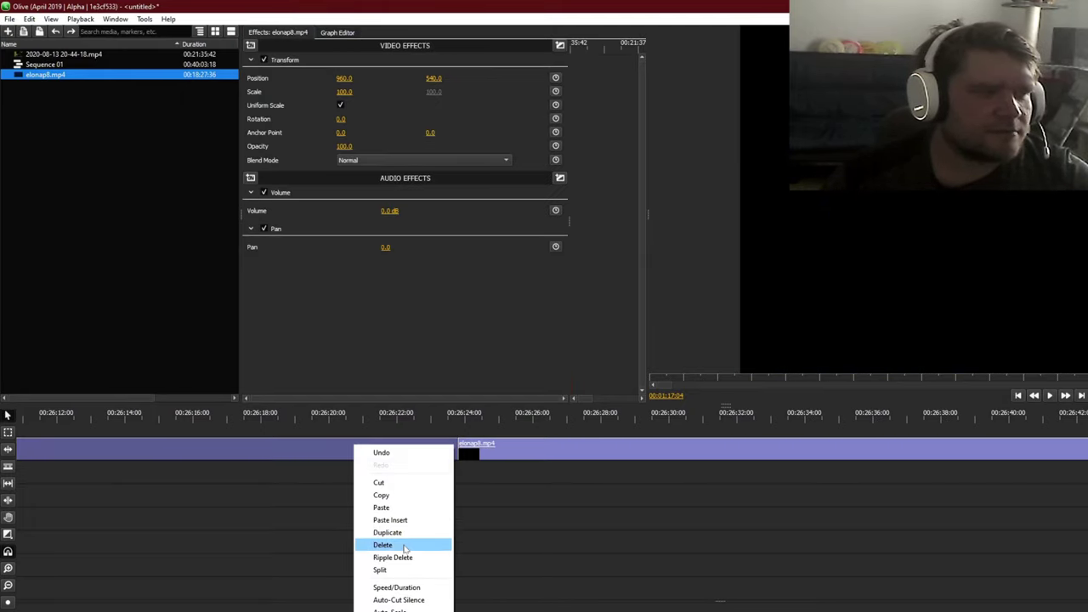
{"action": "left_click", "coordinate": [404, 545]}
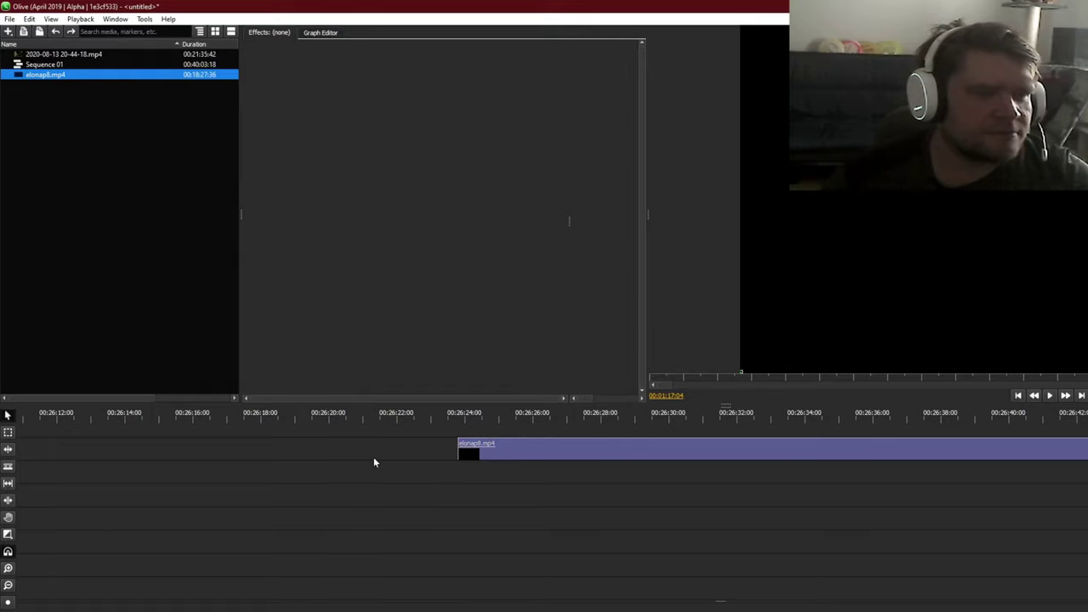
Step: Cut the trimmed elonap8.mp4 clip out of the timeline for pasting elsewhere
{"action": "left_click_drag", "start_coordinate": [480, 449], "coordinate": [515, 455]}
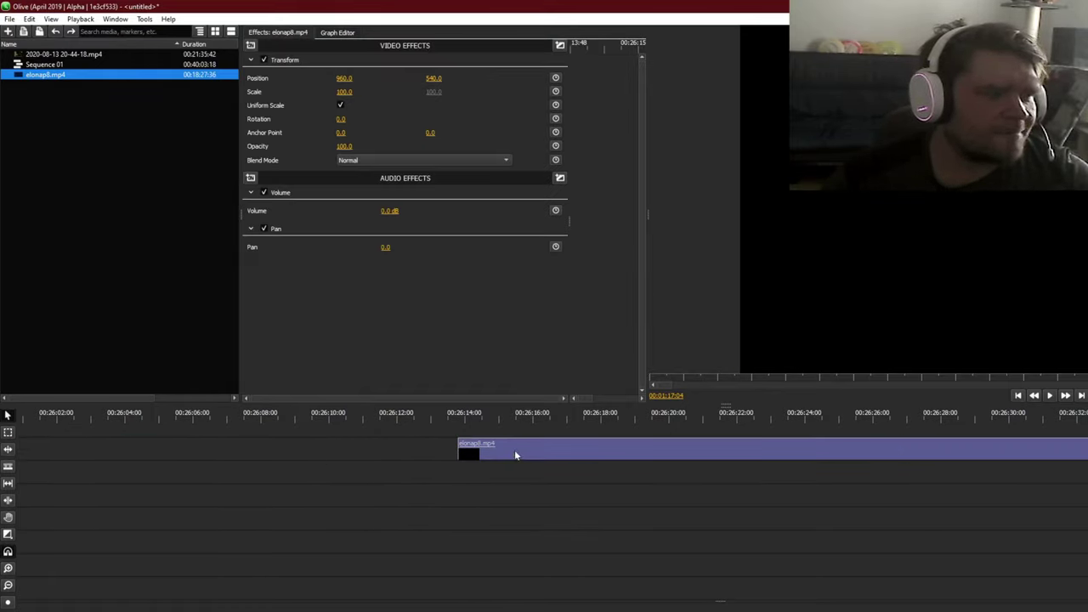
{"action": "right_click", "coordinate": [514, 455]}
{"action": "left_click", "coordinate": [566, 488]}
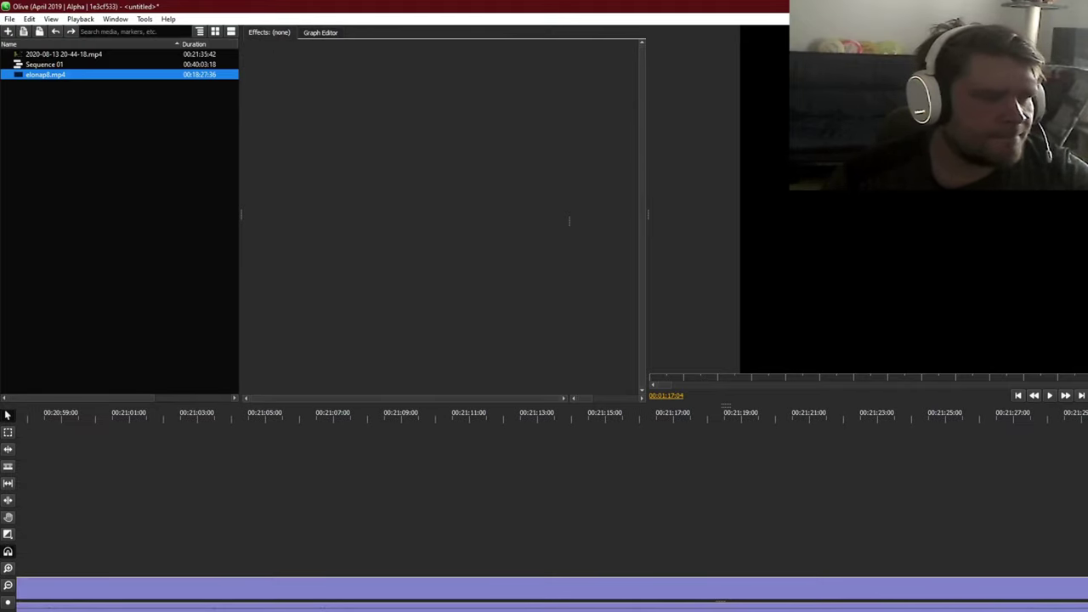
{"action": "scroll", "coordinate": [552, 510], "scroll_direction": "left", "scroll_amount": 10}
{"action": "left_click", "coordinate": [71, 586]}
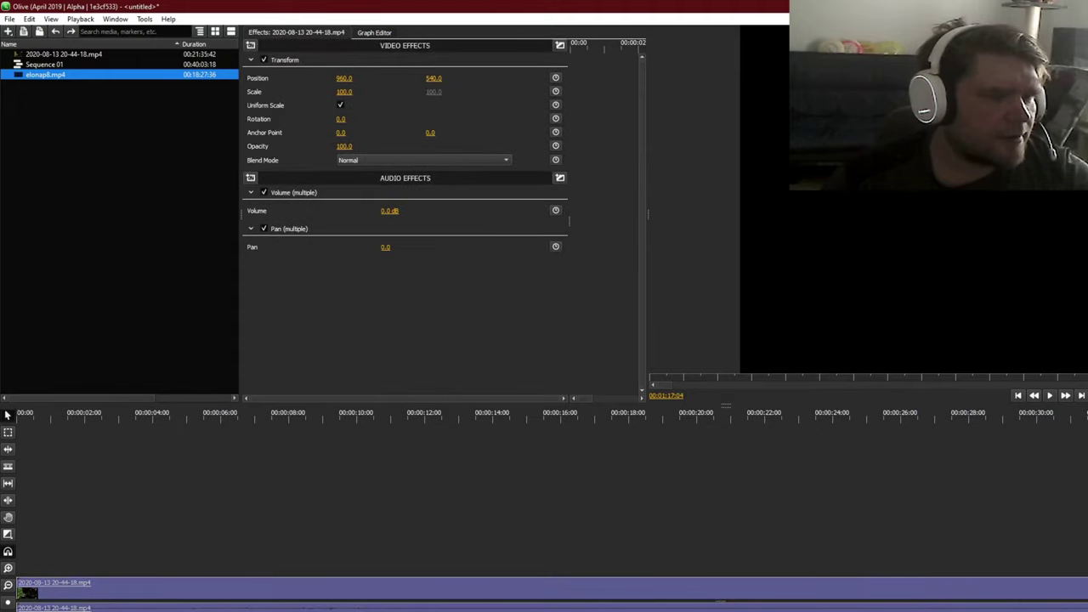
{"action": "key", "text": "Delete"}
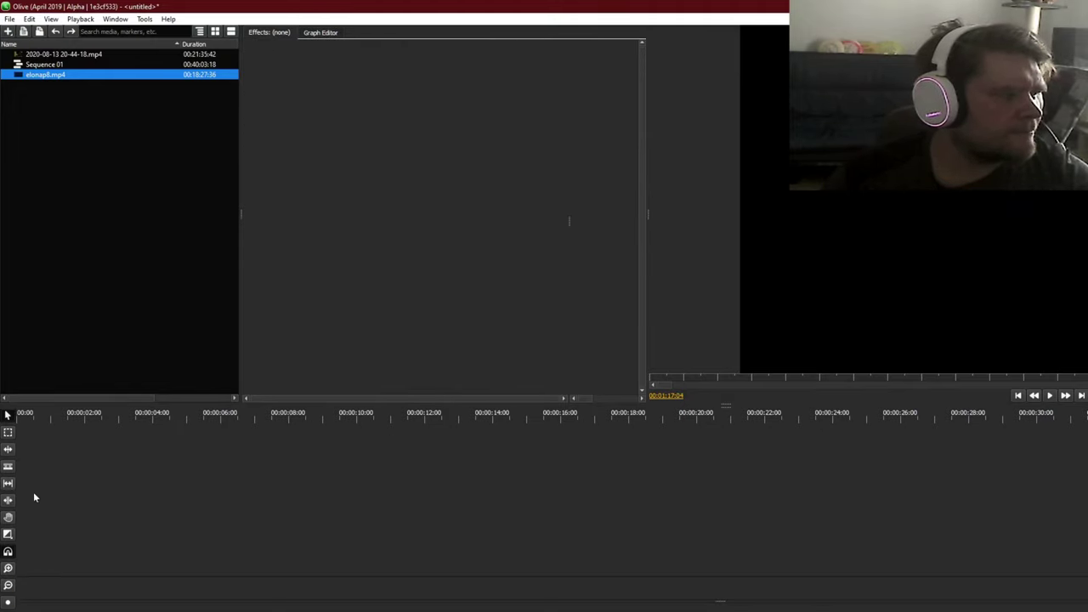
{"action": "right_click", "coordinate": [34, 491]}
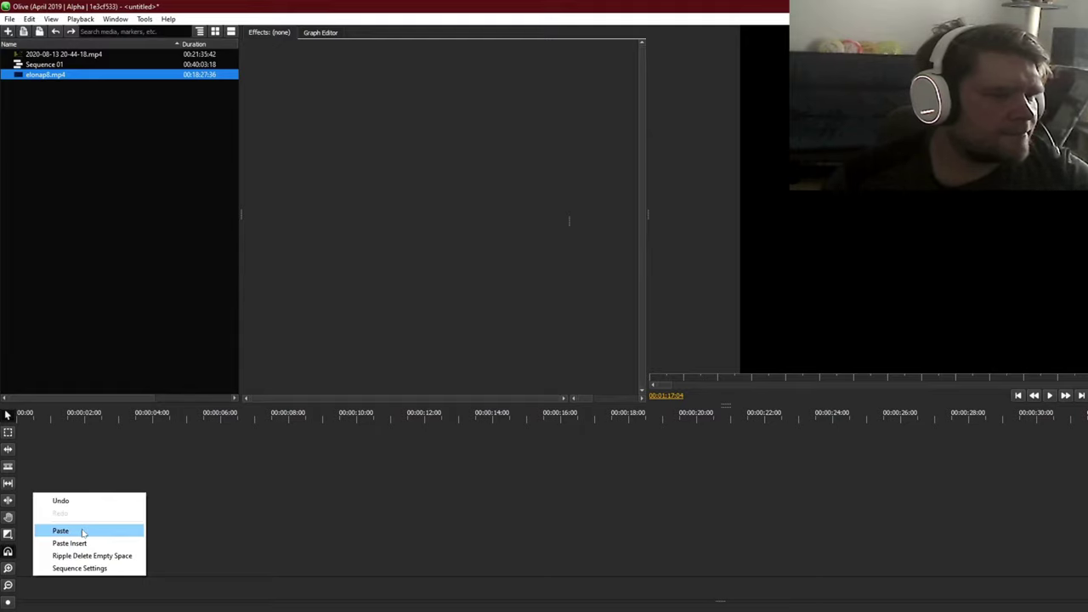
{"action": "left_click", "coordinate": [82, 531]}
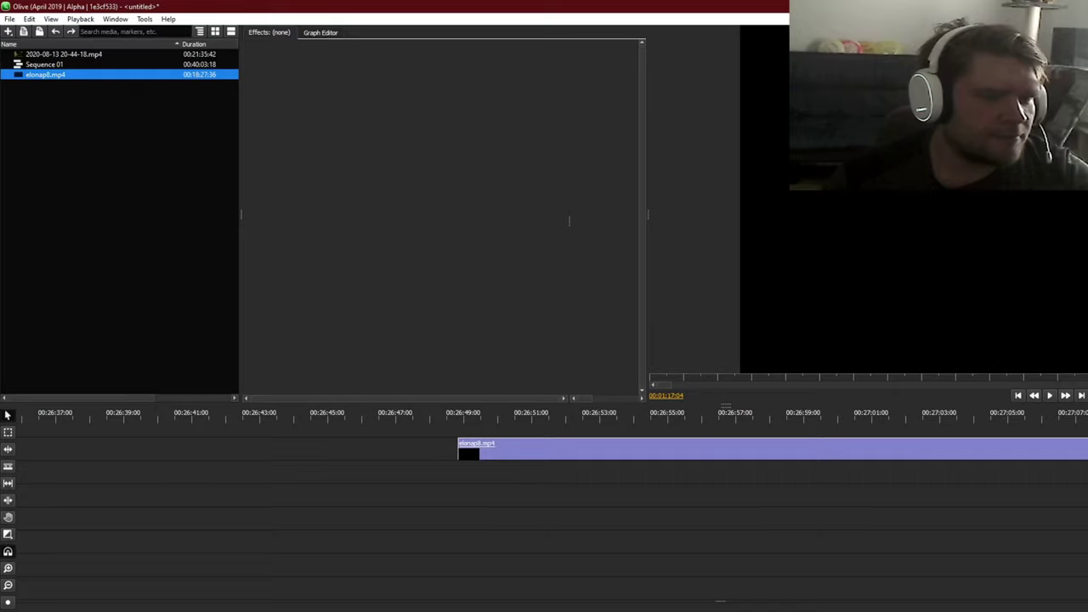
{"action": "left_click", "coordinate": [30, 19]}
{"action": "left_click", "coordinate": [43, 33]}
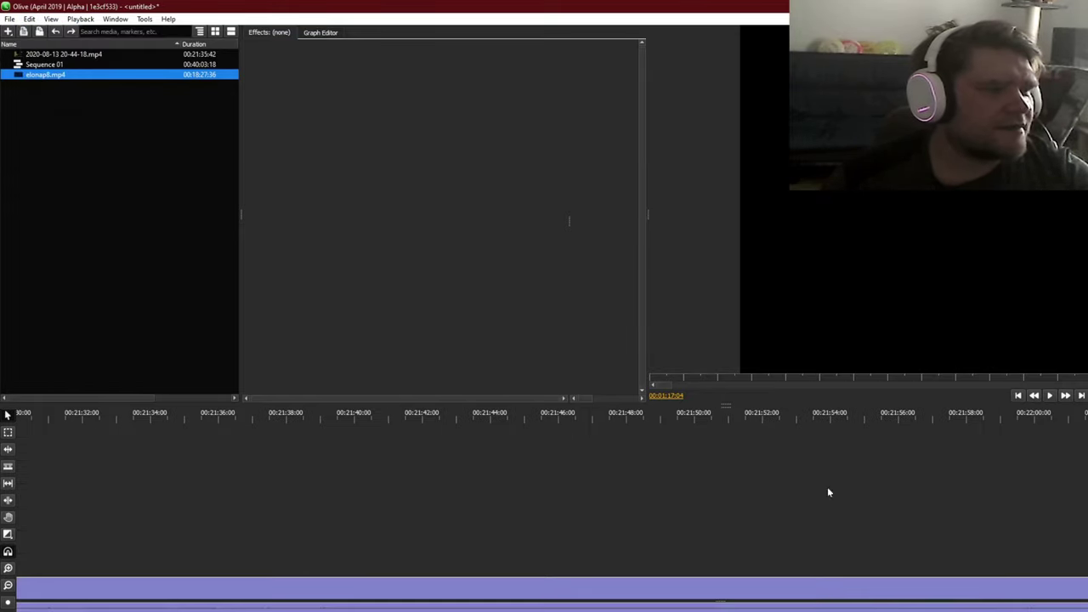
Step: Paste the elonap8.mp4 clip with the playhead at the timeline's very beginning and move it to start at about 00:00:09
{"action": "scroll", "coordinate": [551, 510], "scroll_direction": "left", "scroll_amount": 10}
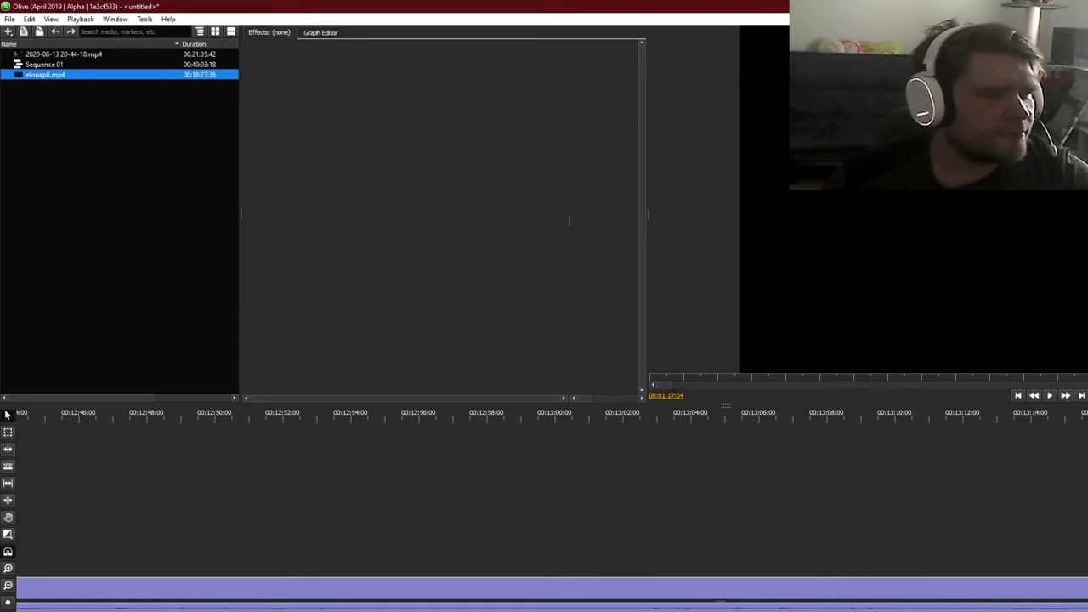
{"action": "key", "text": "ctrl+z"}
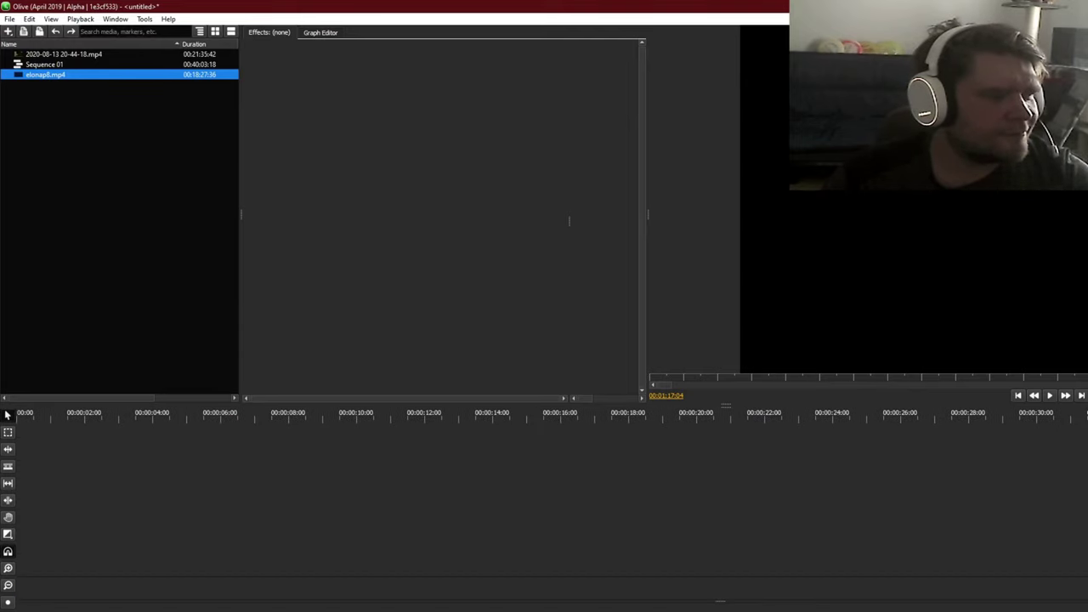
{"action": "right_click", "coordinate": [24, 555]}
{"action": "left_click", "coordinate": [19, 417]}
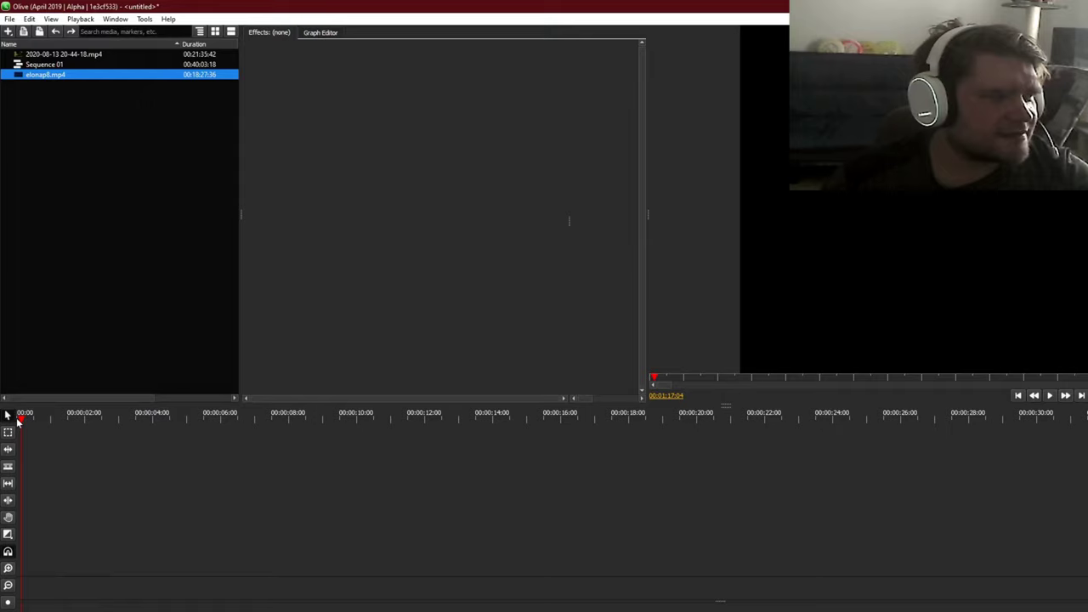
{"action": "right_click", "coordinate": [24, 563]}
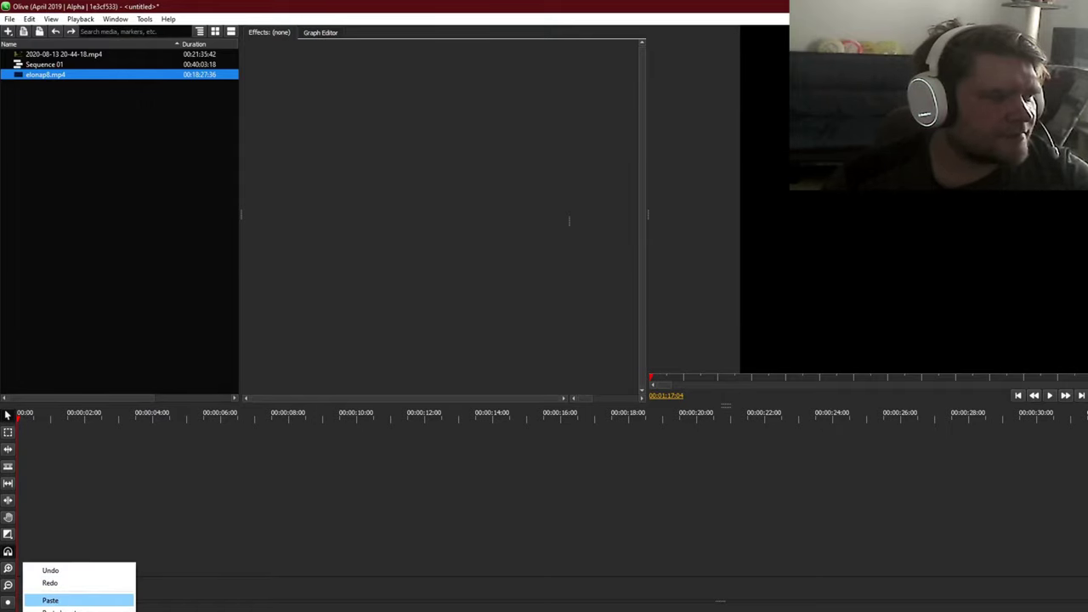
{"action": "left_click", "coordinate": [59, 610]}
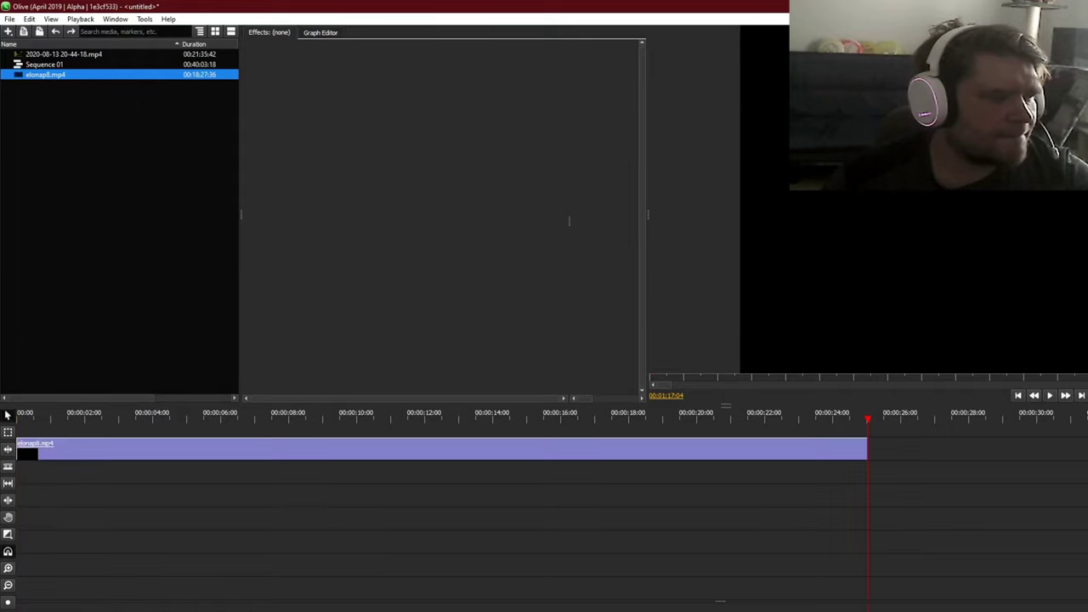
{"action": "scroll", "coordinate": [551, 510], "scroll_direction": "right", "scroll_amount": 10}
{"action": "scroll", "coordinate": [552, 510], "scroll_direction": "left", "scroll_amount": 10}
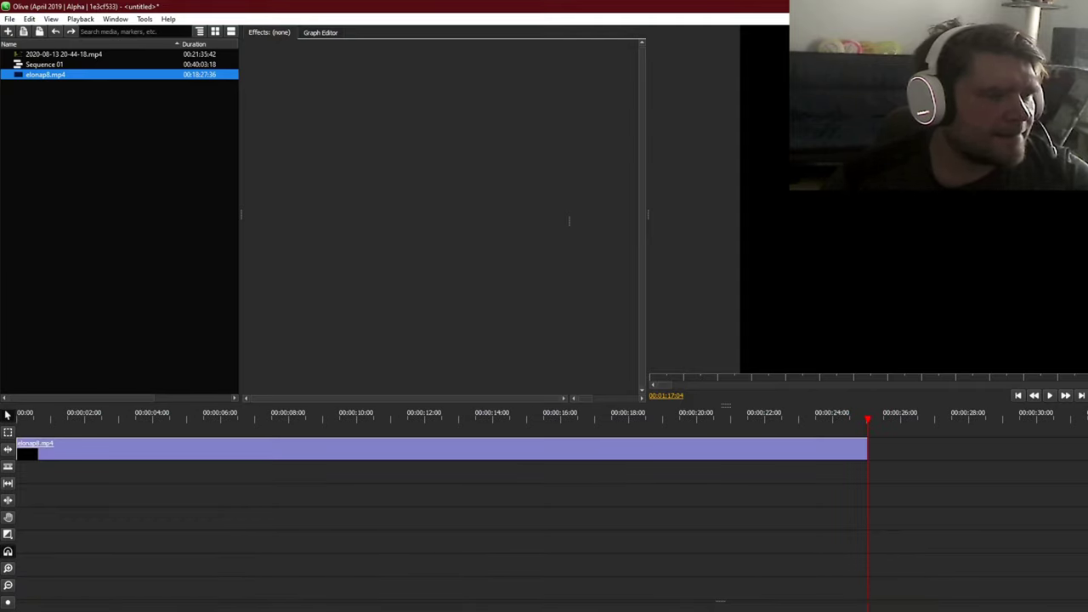
{"action": "left_click", "coordinate": [207, 449]}
{"action": "left_click_drag", "start_coordinate": [189, 451], "coordinate": [523, 454]}
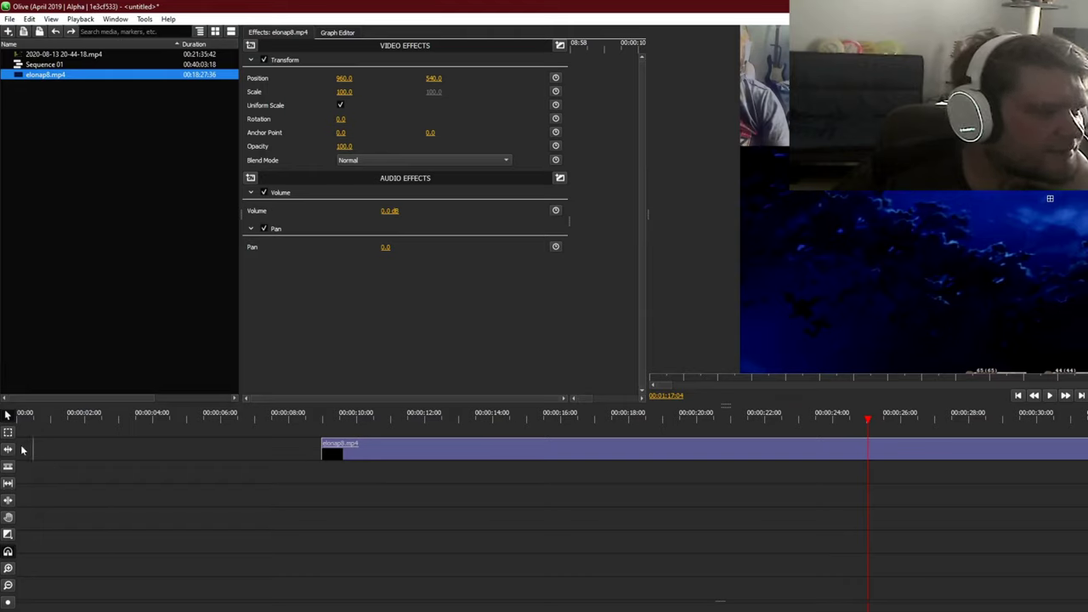
Step: Add a Solid Color clip about 5.5 seconds long at the start, two tracks below the elonap8.mp4 clip, and make it black
{"action": "left_click_drag", "start_coordinate": [19, 500], "coordinate": [207, 503]}
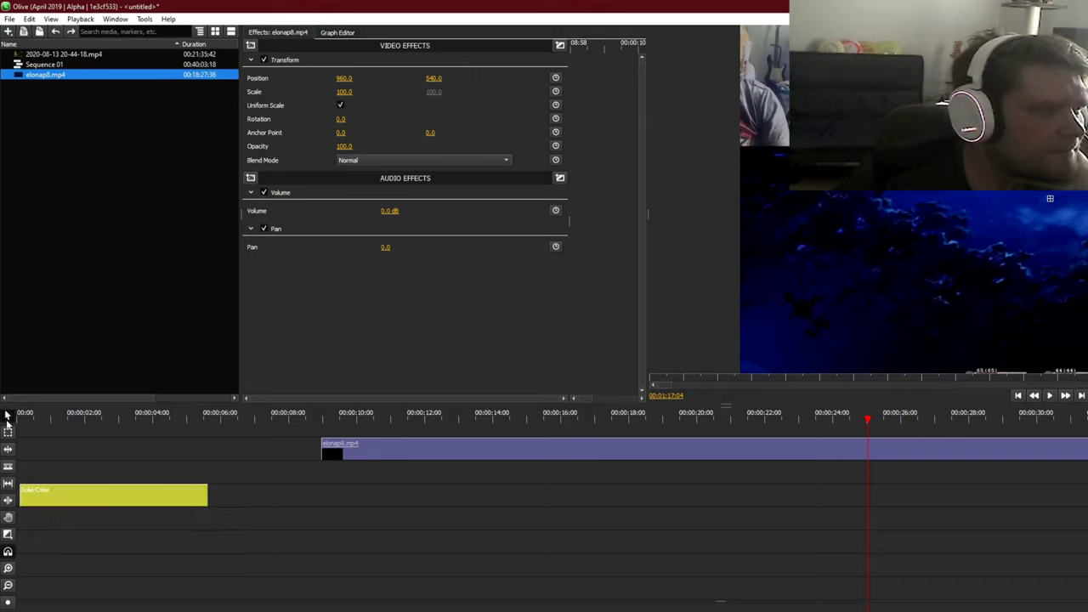
{"action": "left_click", "coordinate": [105, 505]}
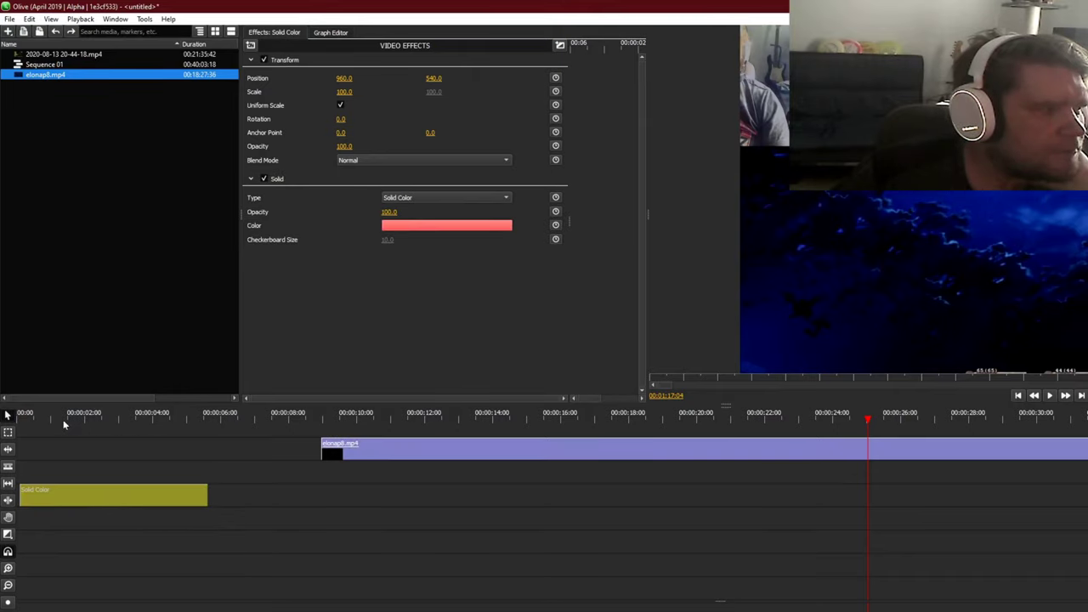
{"action": "left_click", "coordinate": [23, 416]}
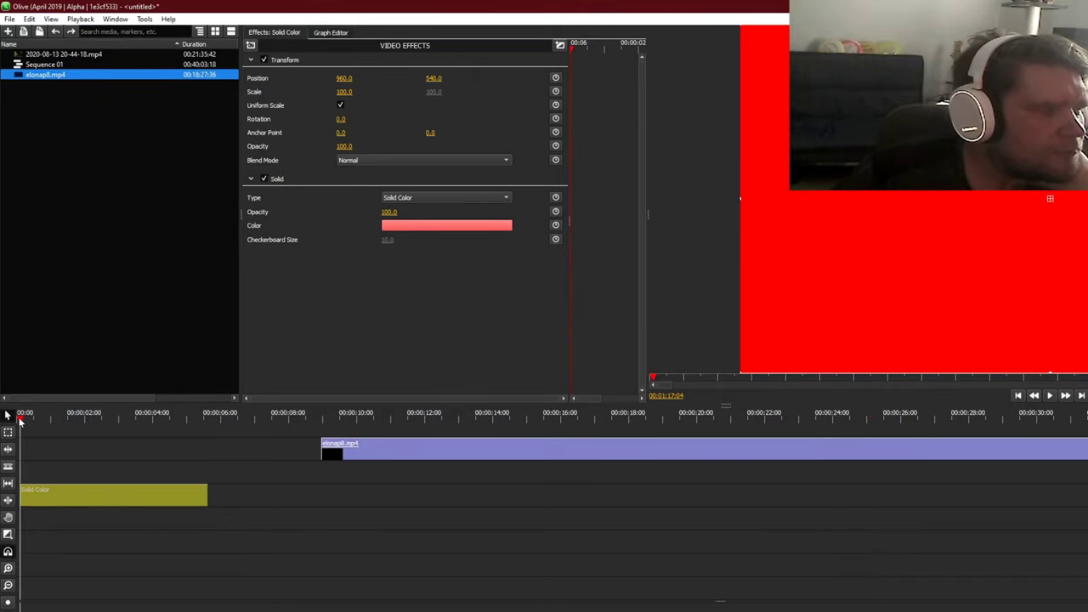
{"action": "left_click", "coordinate": [433, 226]}
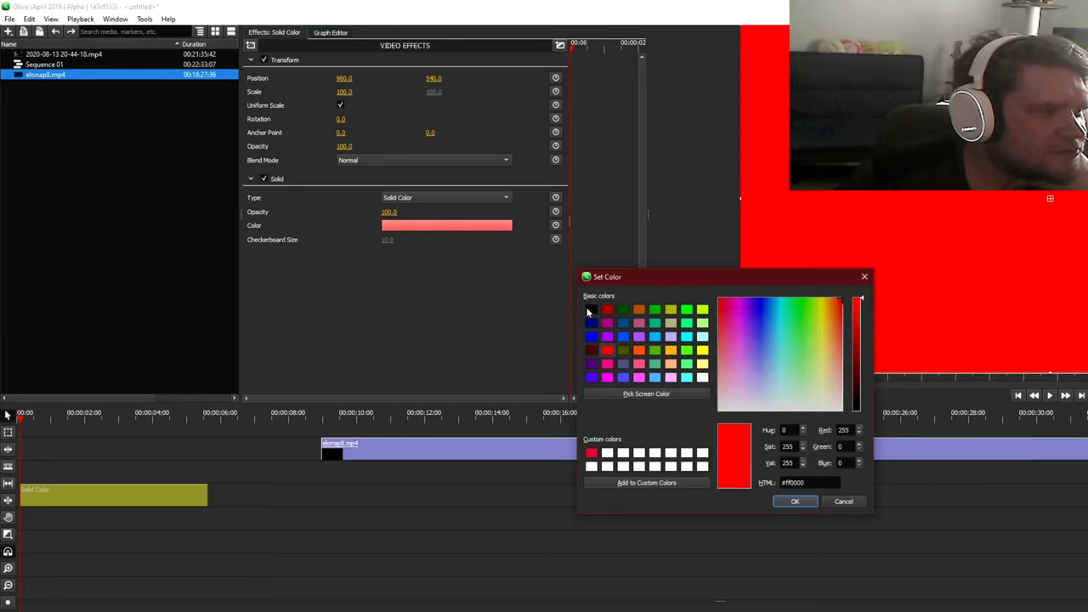
{"action": "left_click", "coordinate": [592, 309]}
{"action": "left_click", "coordinate": [791, 502]}
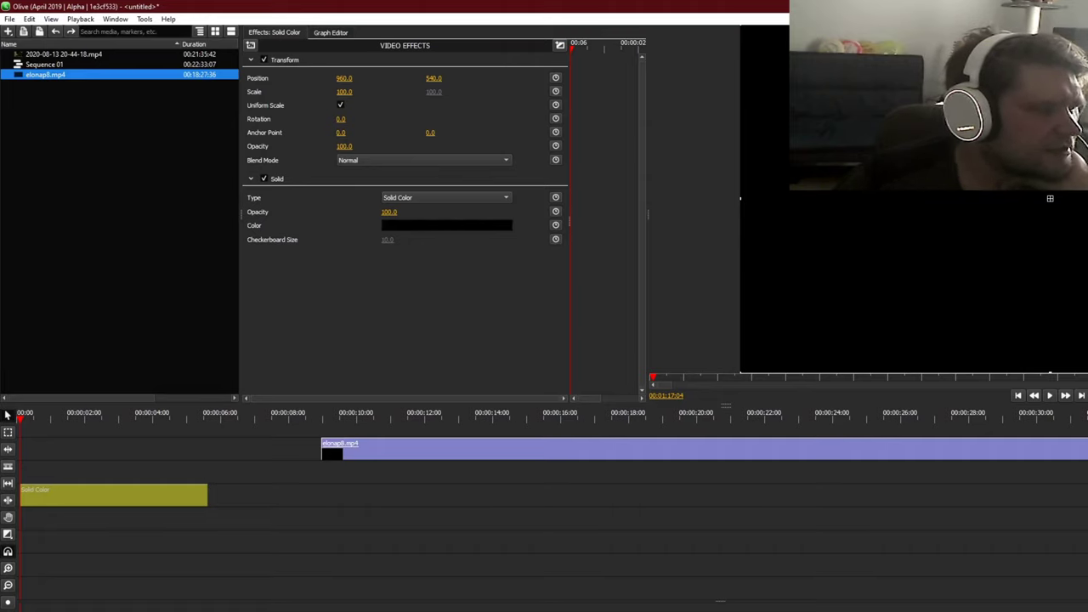
Step: Add a title clip about 5.5 seconds long directly above the solid colour clip, with the text "Viimeksi Elonassa..."
{"action": "left_click_drag", "start_coordinate": [22, 477], "coordinate": [209, 478]}
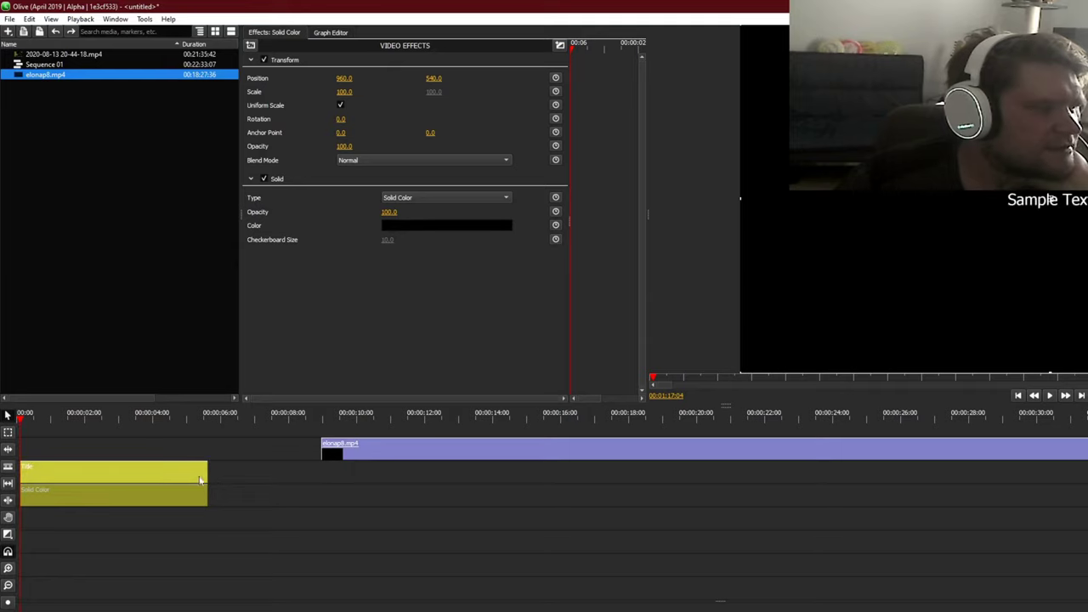
{"action": "left_click", "coordinate": [133, 476]}
{"action": "left_click", "coordinate": [436, 224]}
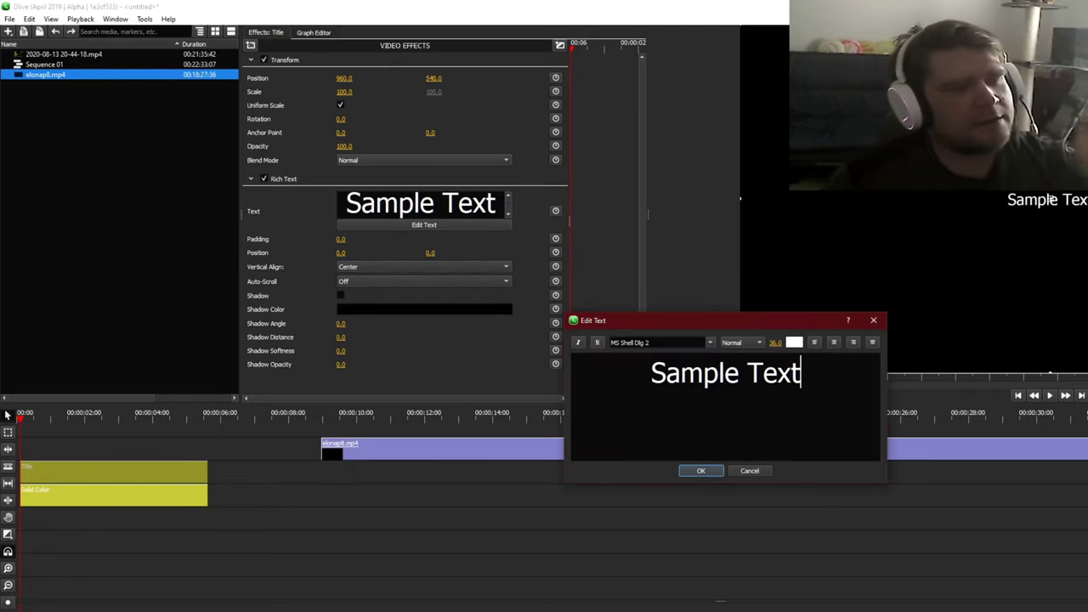
{"action": "key", "text": "ctrl+a"}
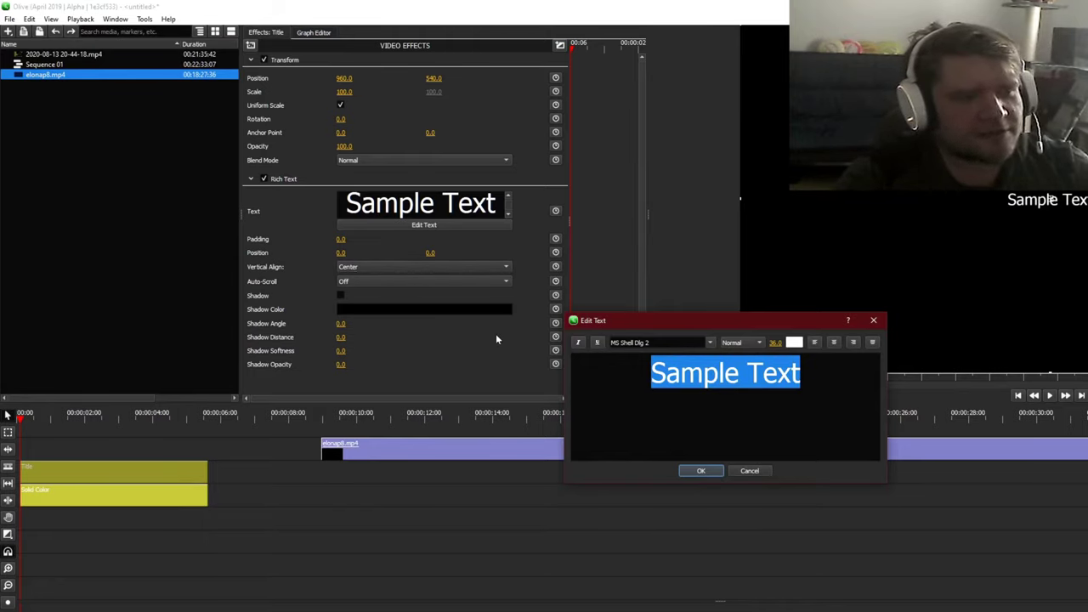
{"action": "type", "text": "Viimeksi Elonassa..."}
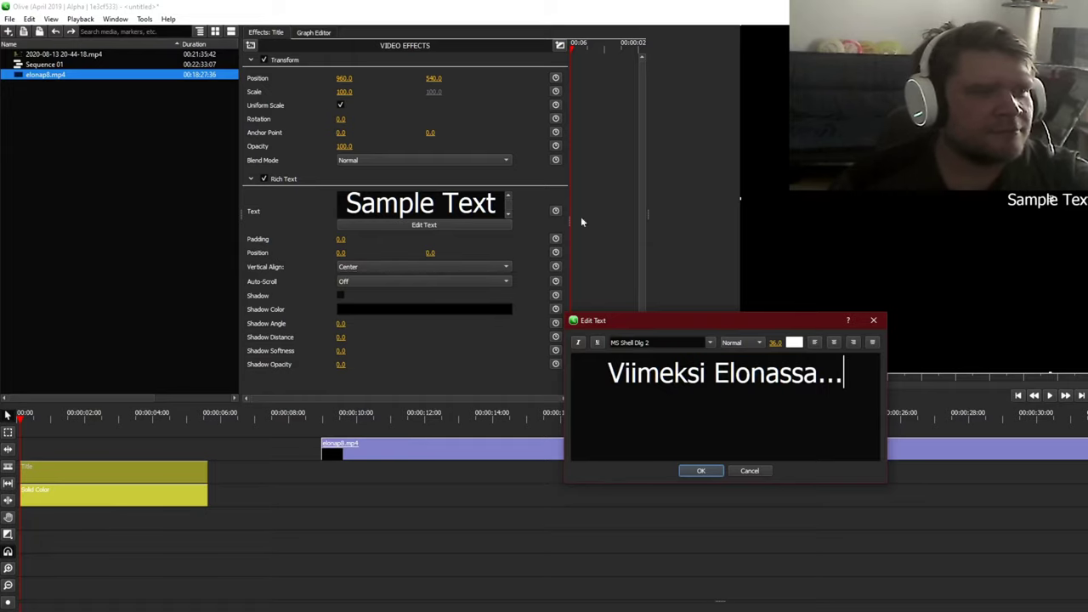
Step: Give the whole title text the saved custom red colour and a much larger font size
{"action": "left_click_drag", "start_coordinate": [843, 372], "coordinate": [607, 372]}
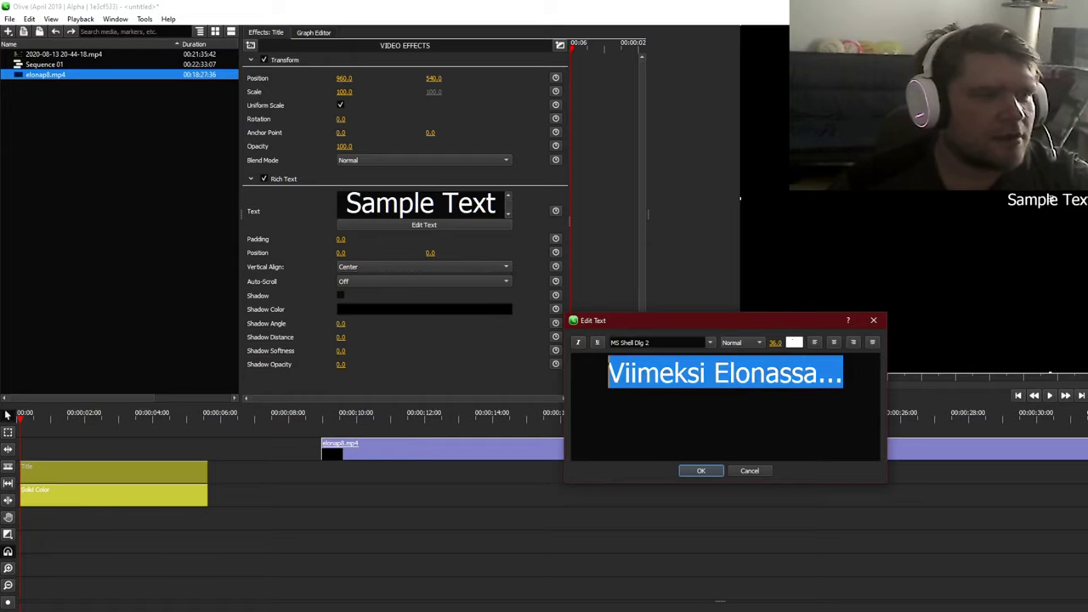
{"action": "left_click", "coordinate": [795, 344]}
{"action": "left_click", "coordinate": [607, 309]}
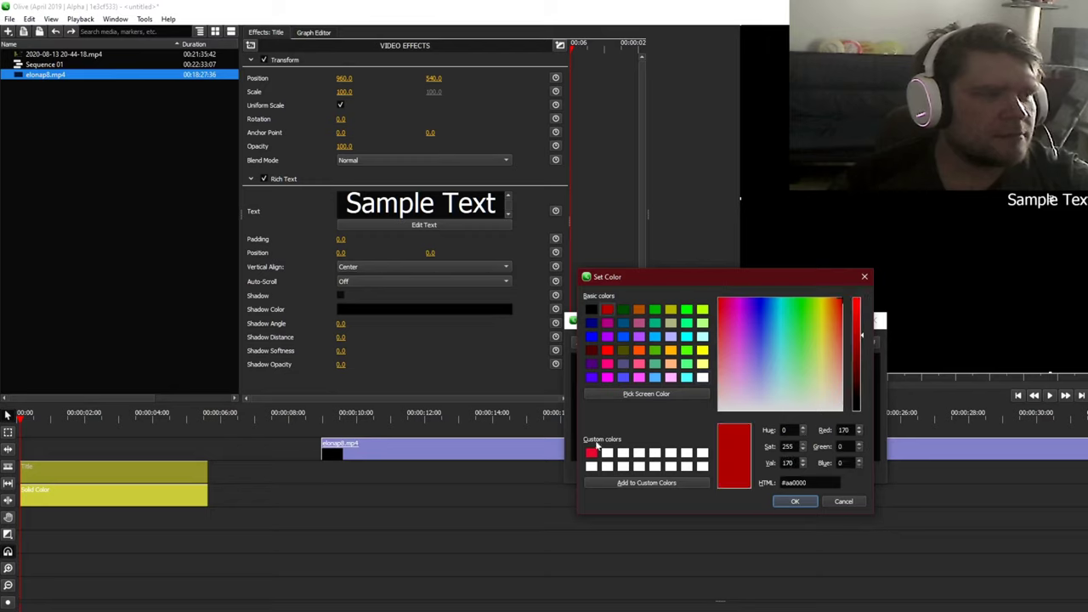
{"action": "left_click", "coordinate": [591, 453]}
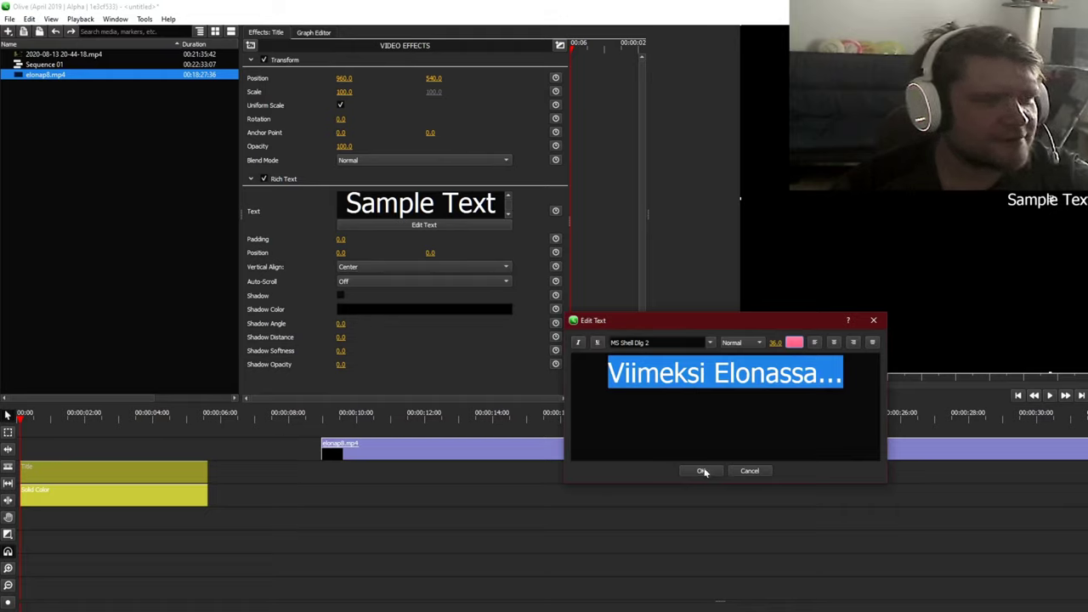
{"action": "left_click_drag", "start_coordinate": [775, 343], "coordinate": [836, 343]}
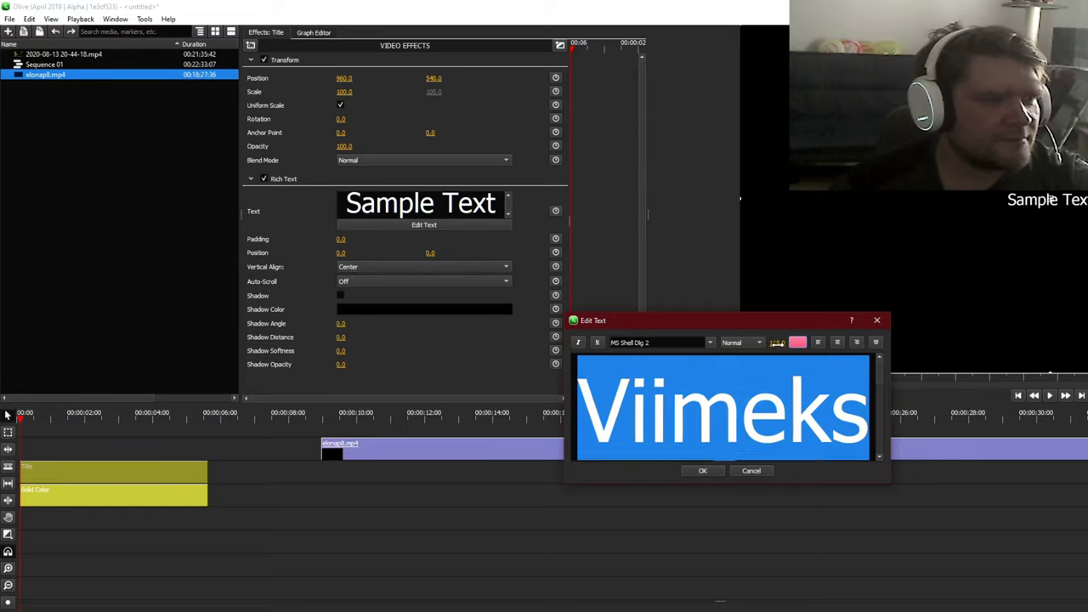
{"action": "left_click", "coordinate": [703, 470]}
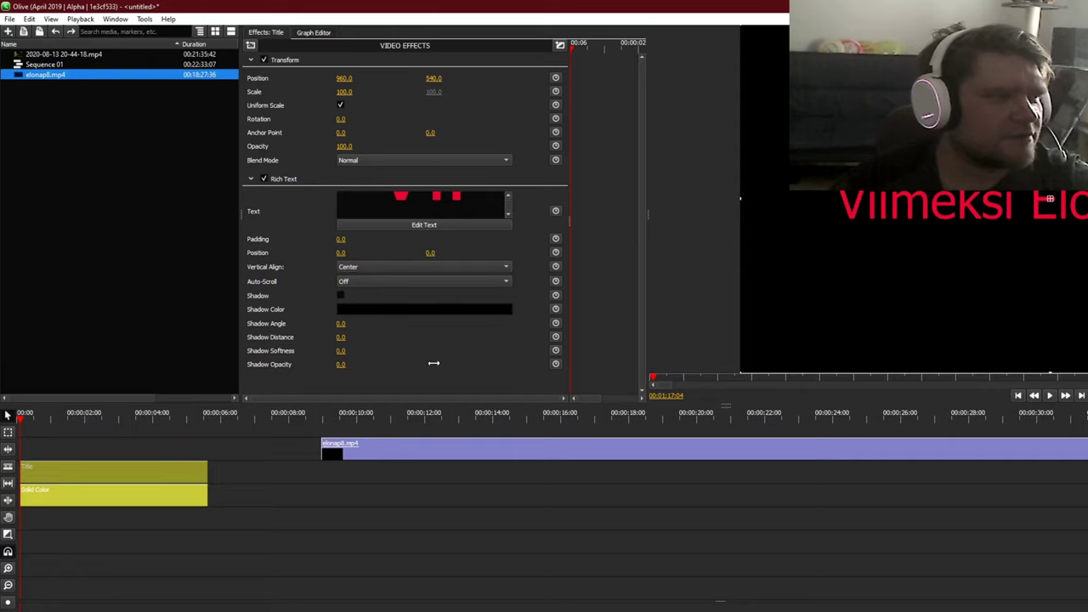
Step: Enable a white shadow on the title with angle 53, distance 7 and softness 16
{"action": "left_click", "coordinate": [367, 313]}
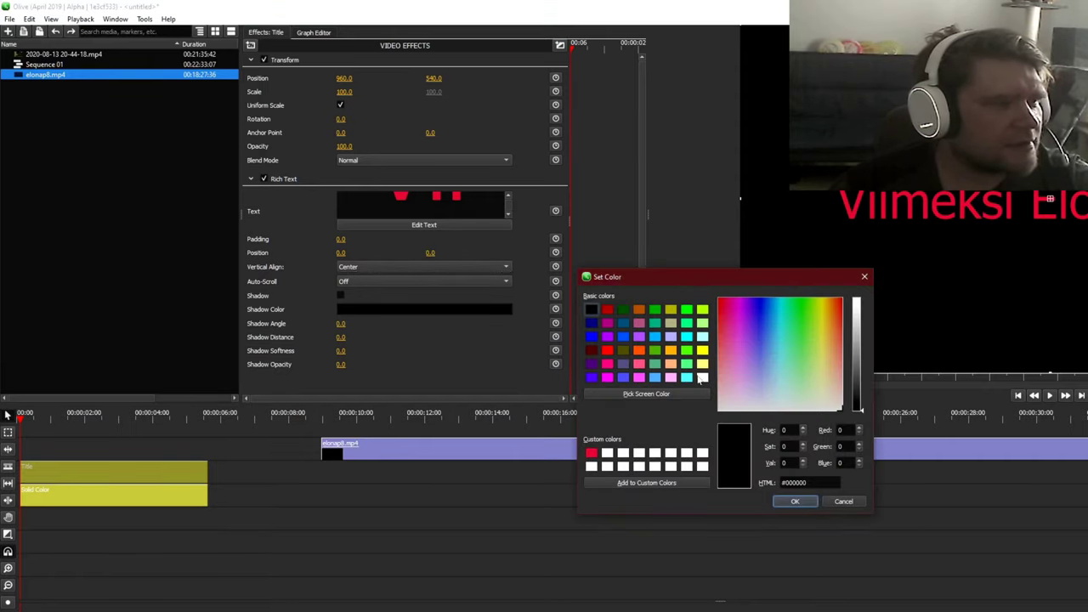
{"action": "left_click", "coordinate": [703, 377]}
{"action": "left_click", "coordinate": [795, 502]}
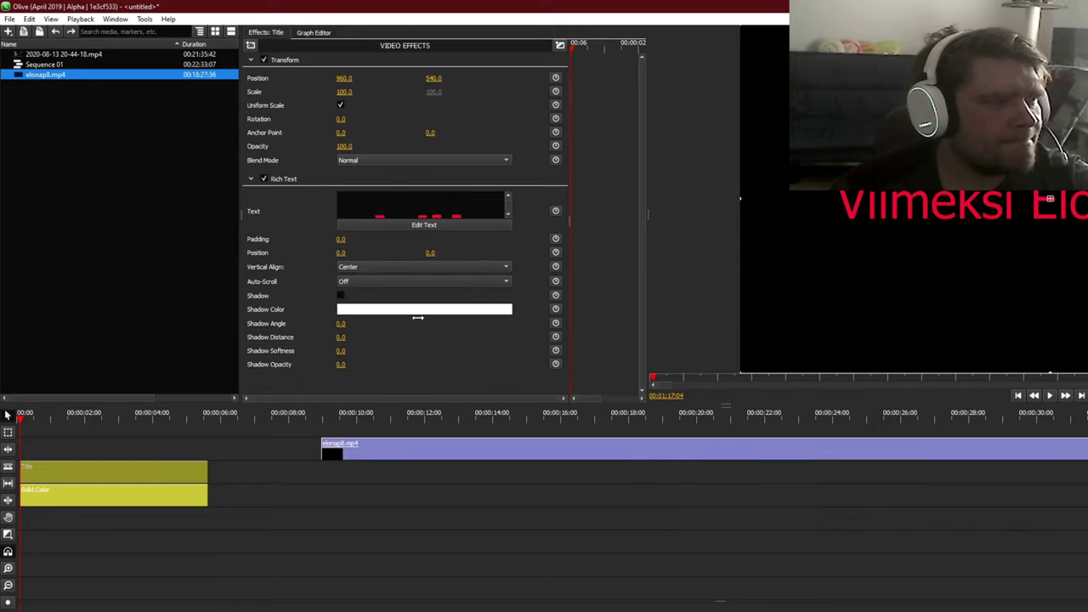
{"action": "left_click_drag", "start_coordinate": [74, 417], "coordinate": [9, 415]}
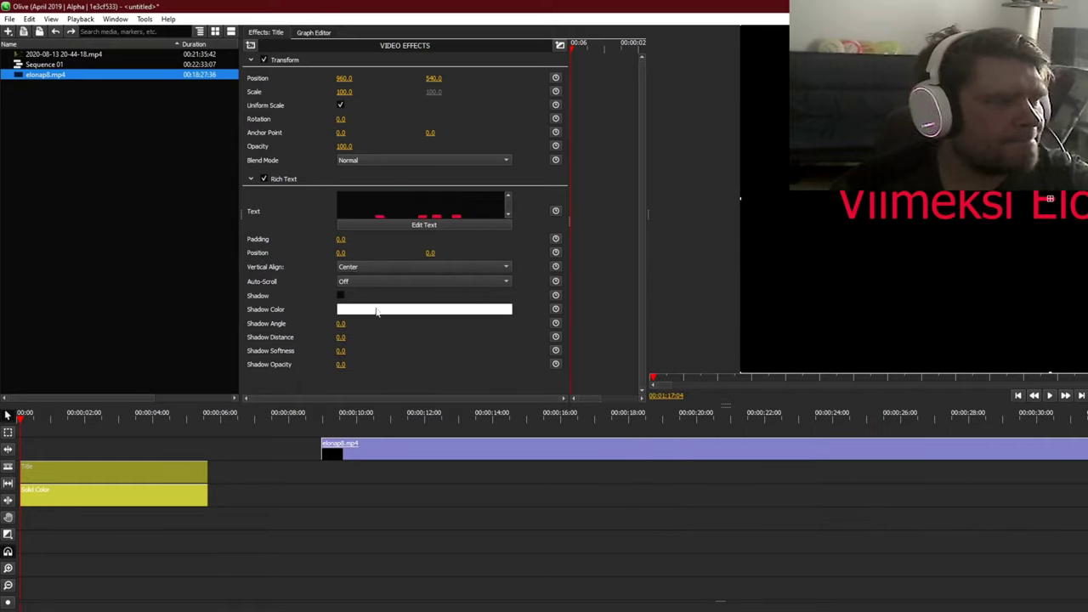
{"action": "left_click", "coordinate": [341, 297]}
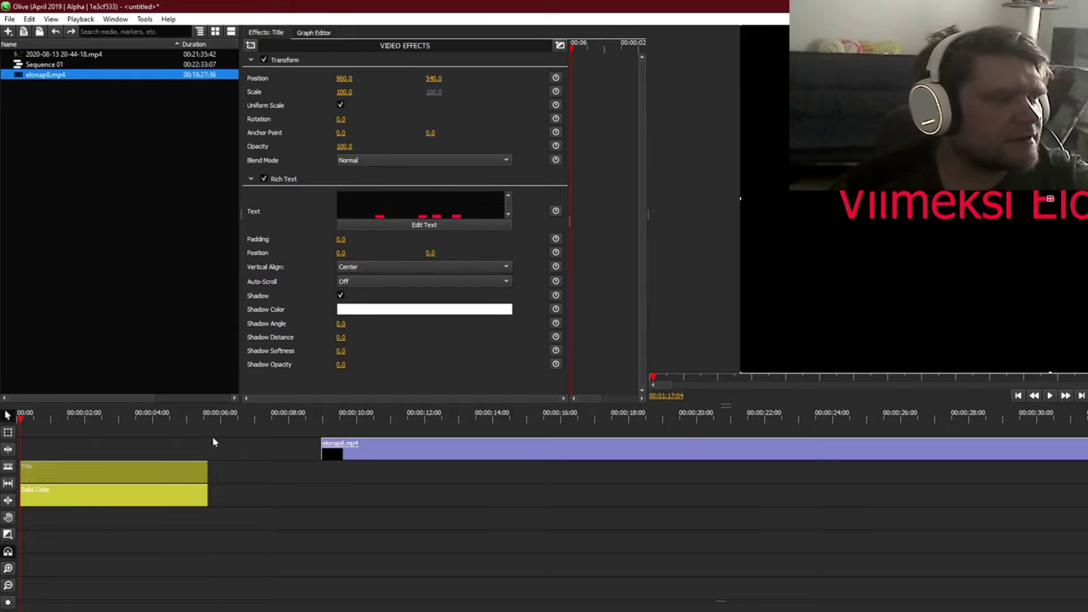
{"action": "left_click_drag", "start_coordinate": [341, 336], "coordinate": [307, 365]}
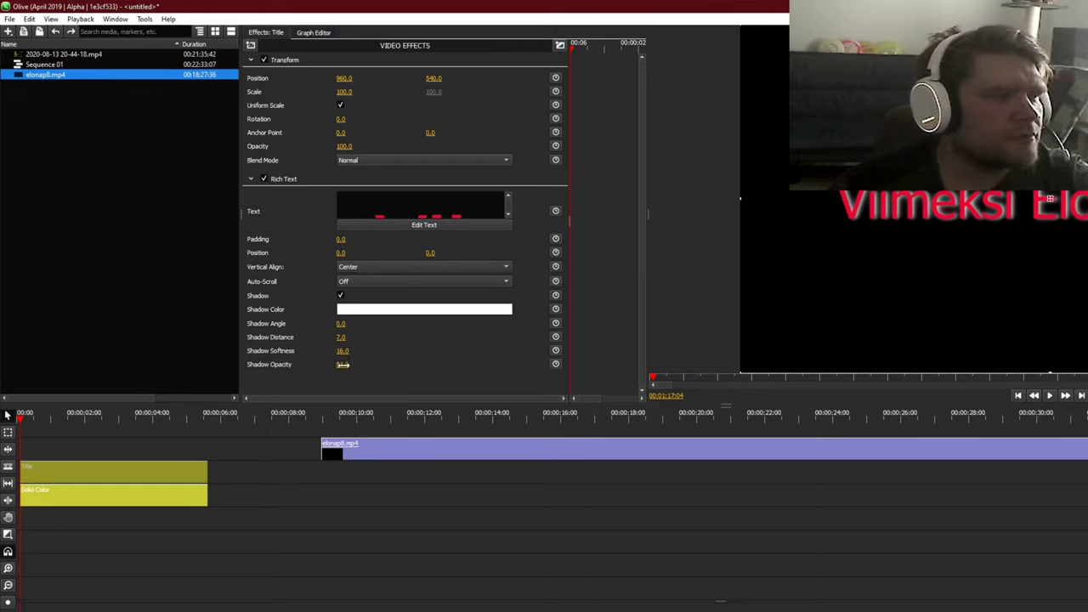
{"action": "left_click_drag", "start_coordinate": [341, 323], "coordinate": [385, 323]}
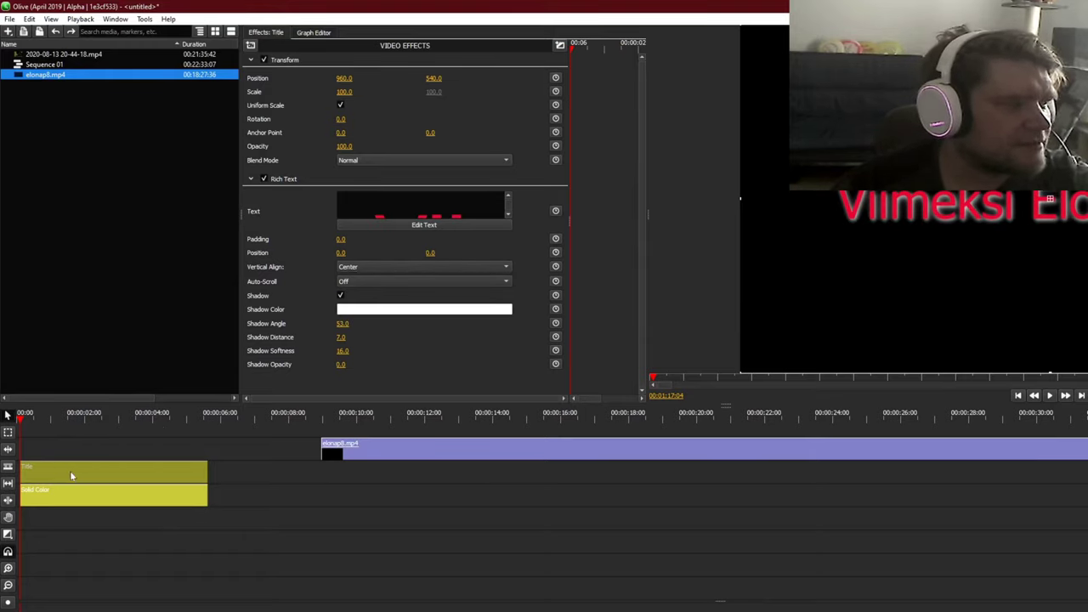
{"action": "left_click", "coordinate": [321, 572]}
{"action": "left_click", "coordinate": [121, 477]}
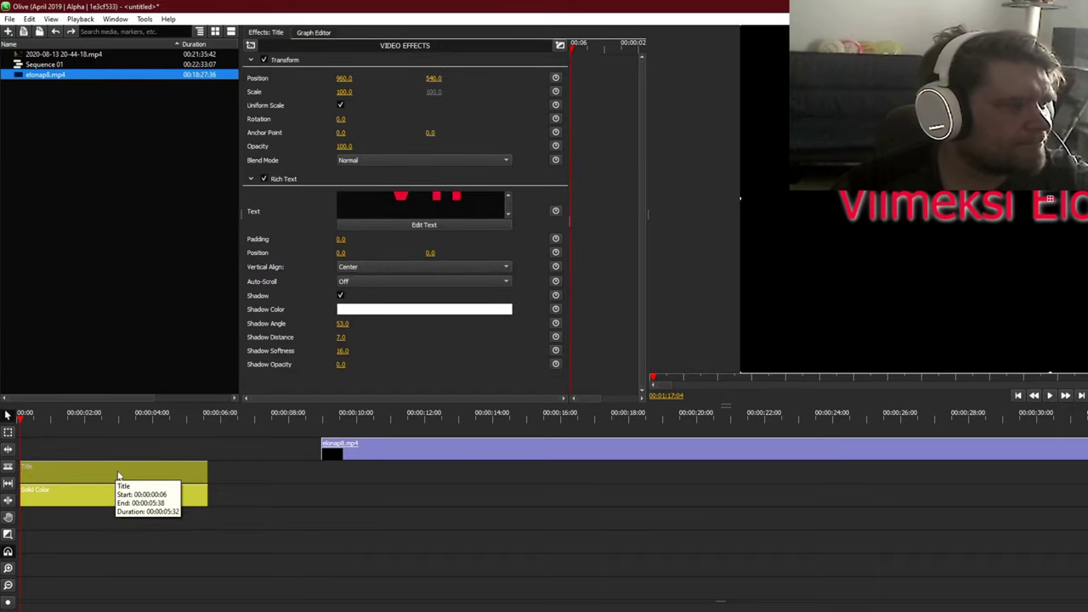
Step: Add an opening and a closing Cross Dissolve to the title clip, each covering about half of its length
{"action": "right_click", "coordinate": [114, 473]}
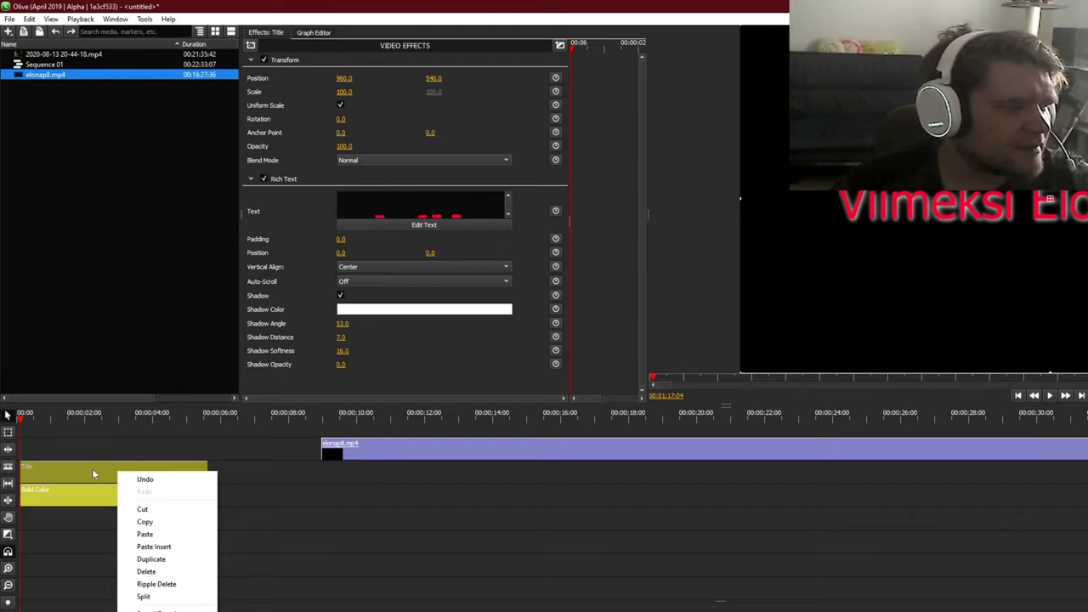
{"action": "key", "text": "Escape"}
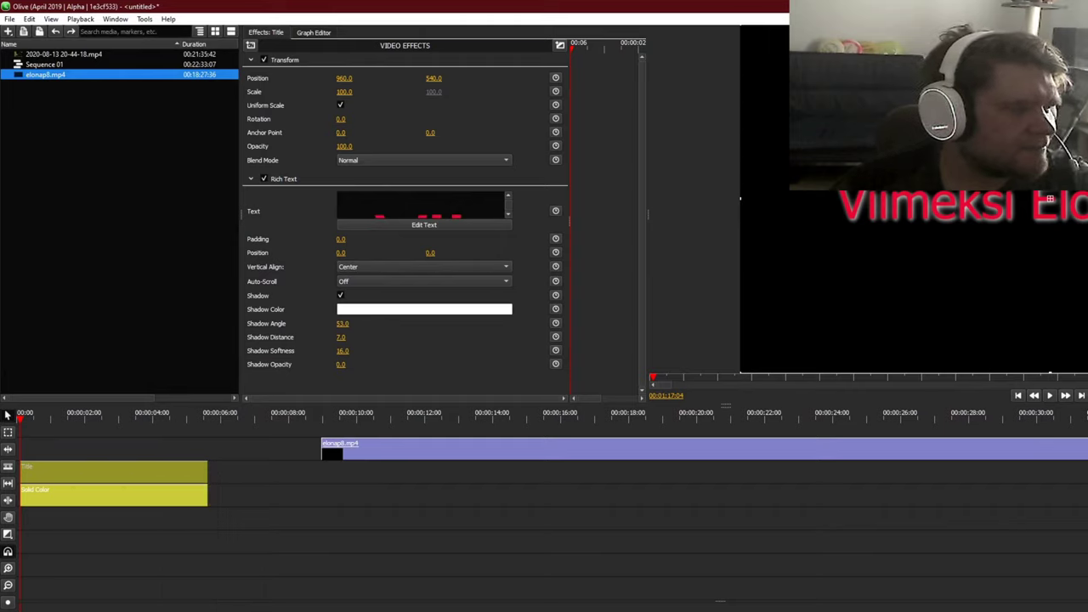
{"action": "left_click", "coordinate": [8, 534]}
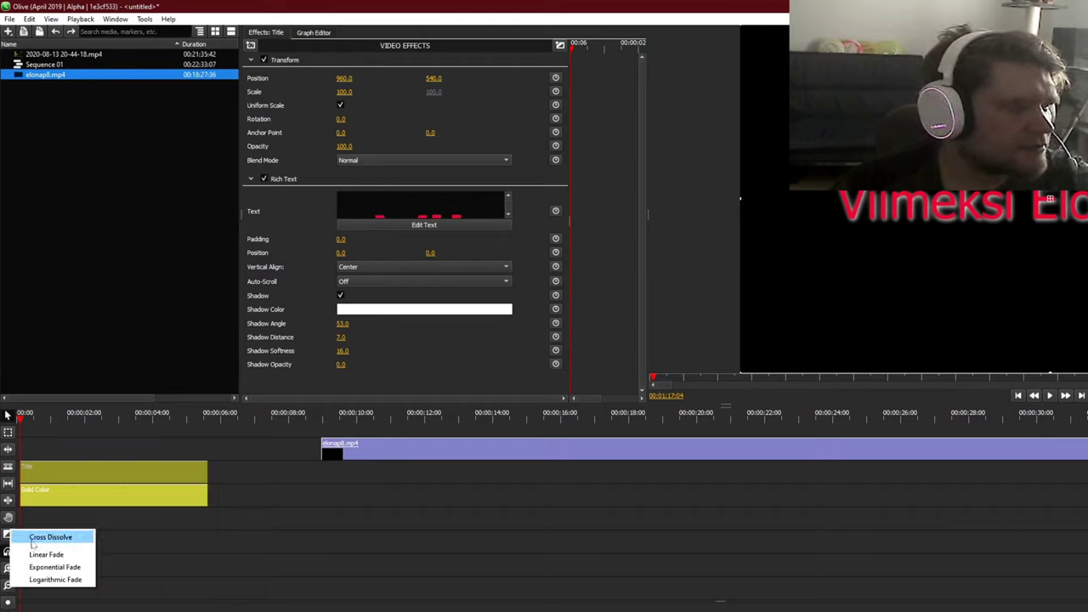
{"action": "left_click", "coordinate": [31, 539]}
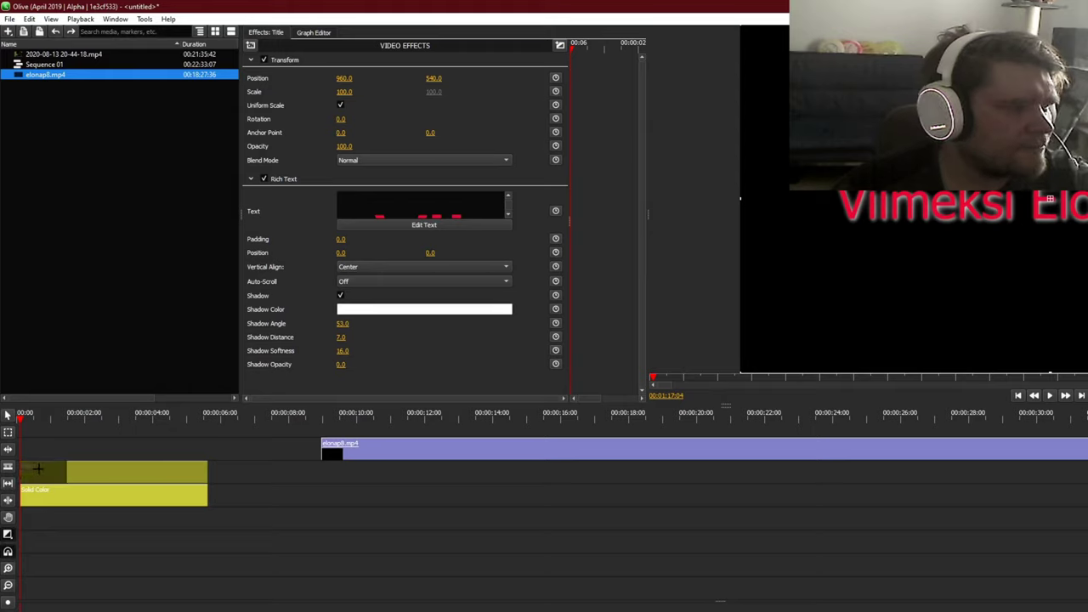
{"action": "left_click_drag", "start_coordinate": [90, 467], "coordinate": [113, 470]}
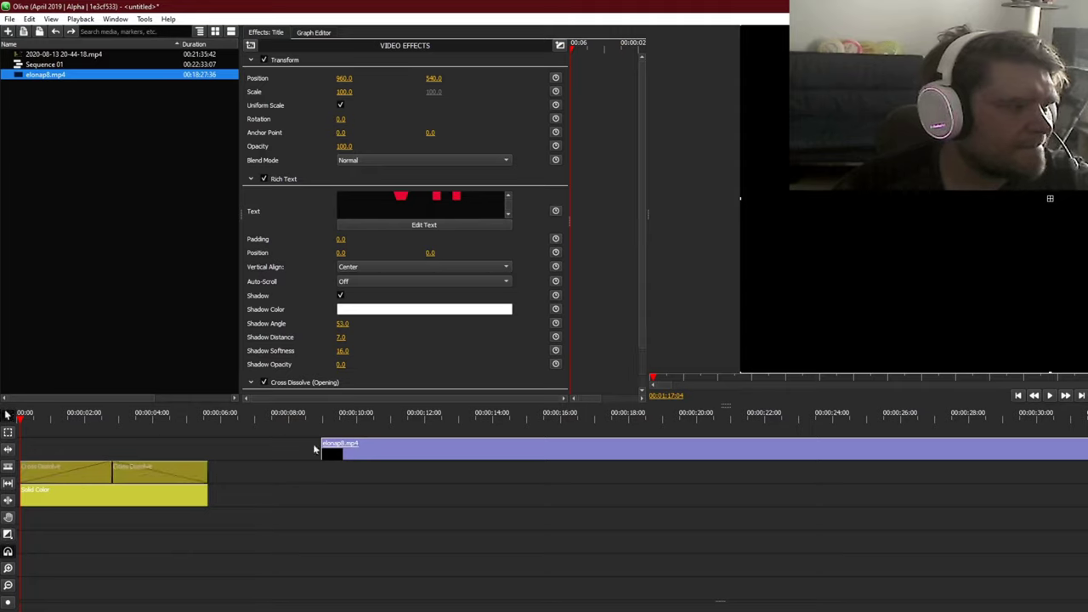
Step: Move the elonap8.mp4 clip to start where the title ends and add an opening Cross Dissolve about 2.4 seconds long
{"action": "left_click_drag", "start_coordinate": [378, 449], "coordinate": [263, 453]}
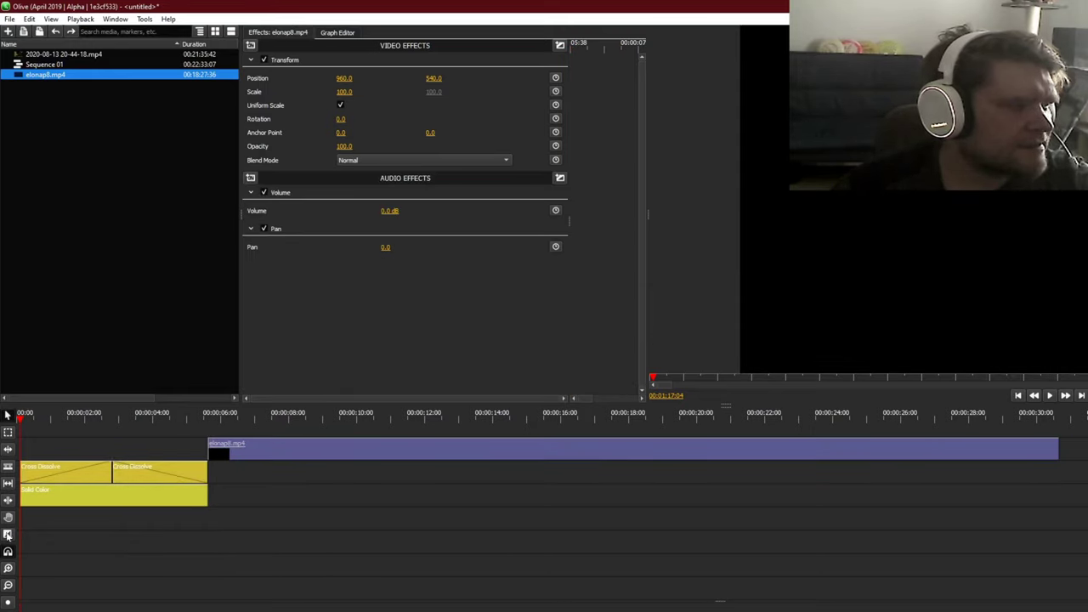
{"action": "left_click", "coordinate": [8, 534]}
{"action": "left_click", "coordinate": [47, 541]}
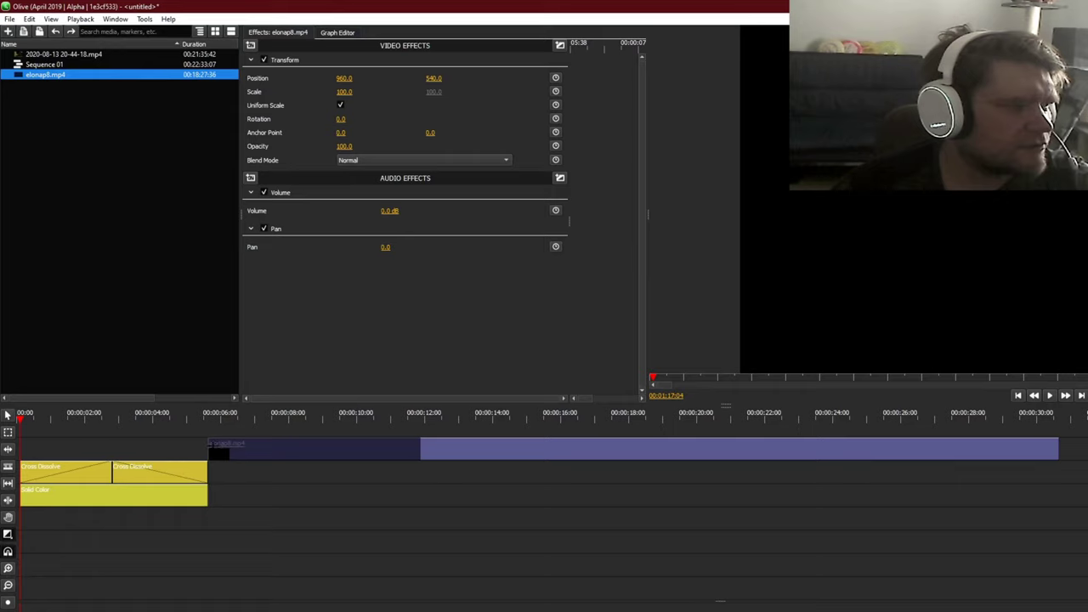
{"action": "left_click_drag", "start_coordinate": [213, 444], "coordinate": [296, 443]}
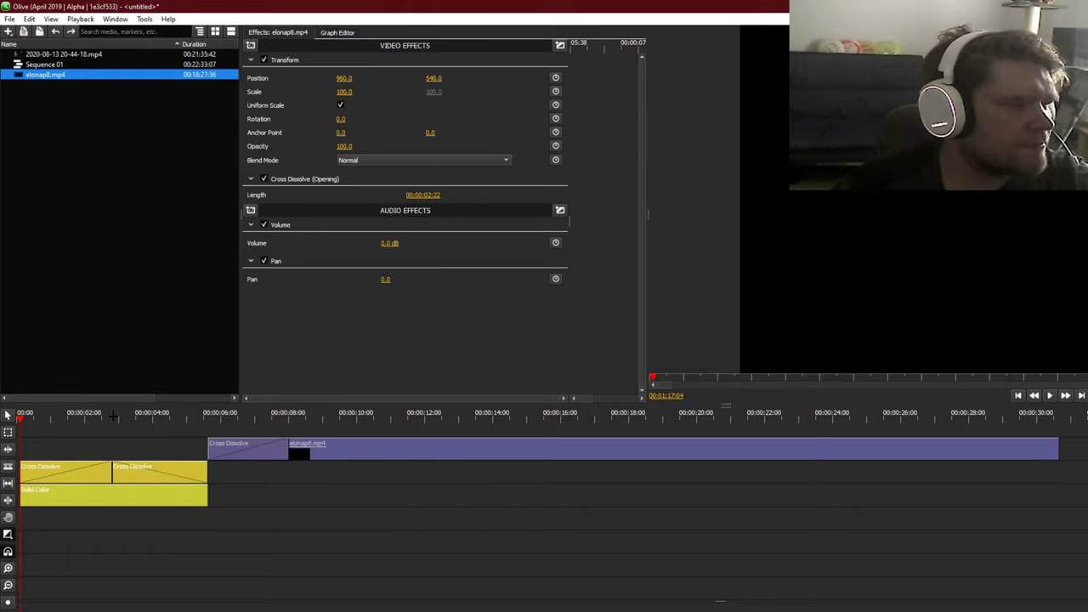
Step: Play the sequence from the start to review the title fades and the recap clip's fade-in
{"action": "left_click", "coordinate": [112, 416]}
{"action": "left_click_drag", "start_coordinate": [30, 421], "coordinate": [18, 421]}
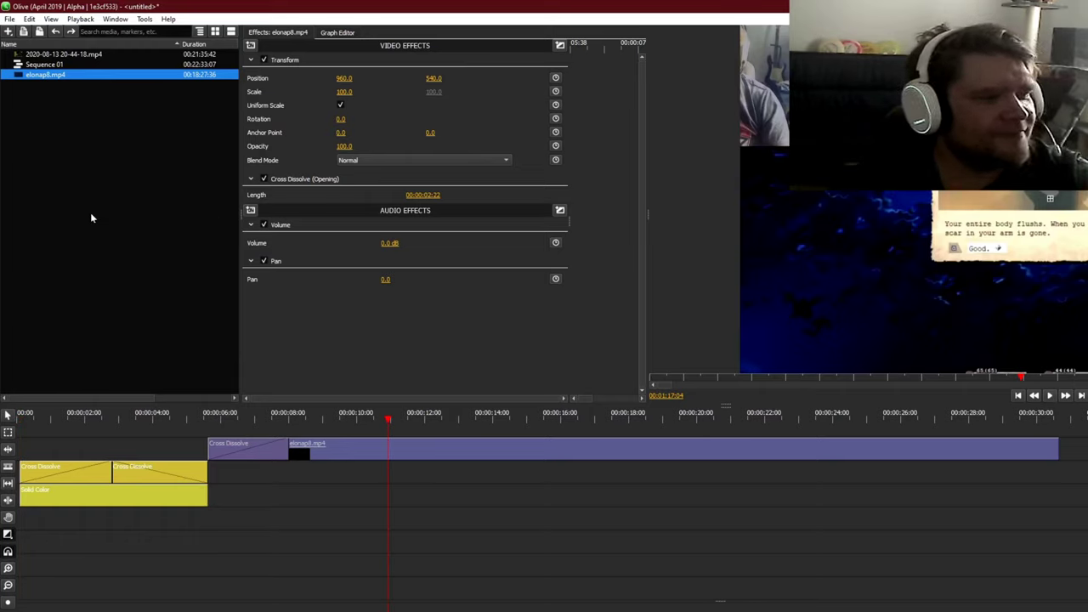
{"action": "left_click", "coordinate": [90, 212]}
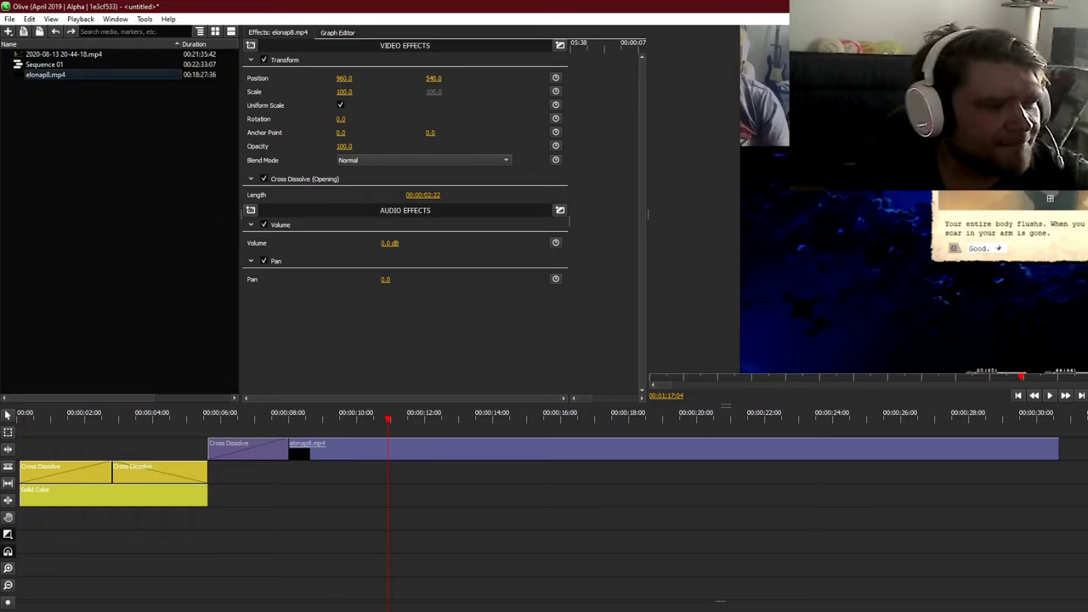
Step: Switch to the YouTube Studio audio library in the browser, enlarge its window and preview the track See You On The Otherside
{"action": "key", "text": "alt+Tab"}
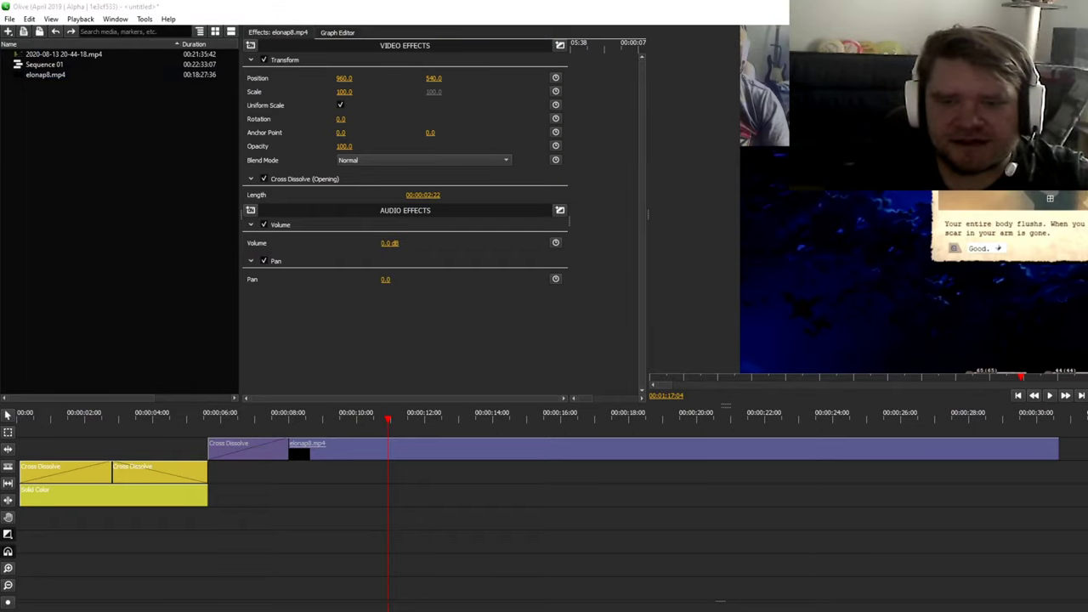
{"action": "left_click_drag", "start_coordinate": [576, 308], "coordinate": [449, 163]}
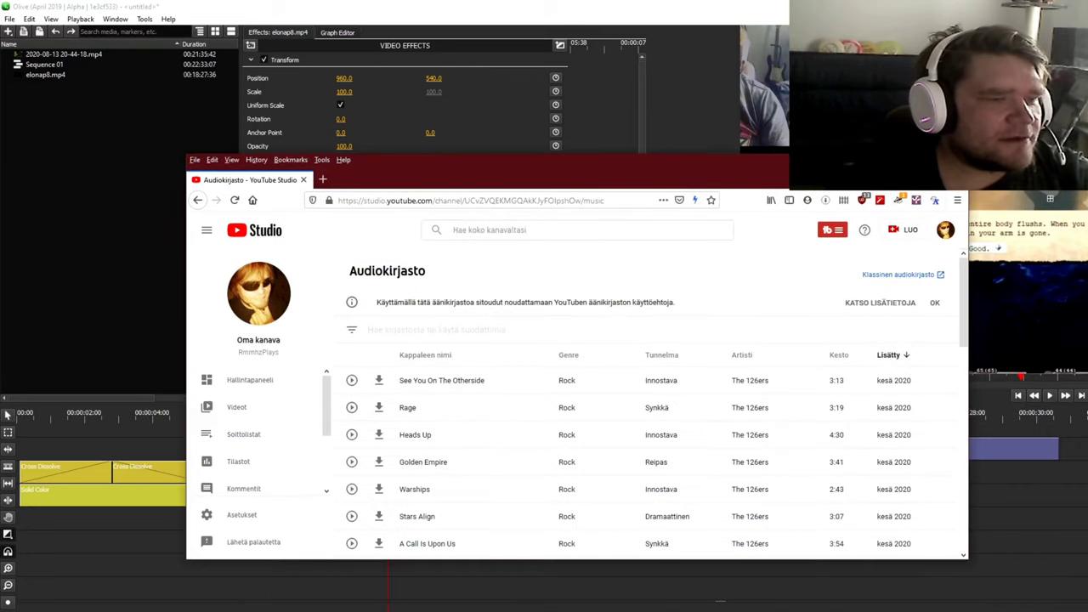
{"action": "left_click_drag", "start_coordinate": [964, 558], "coordinate": [1087, 611]}
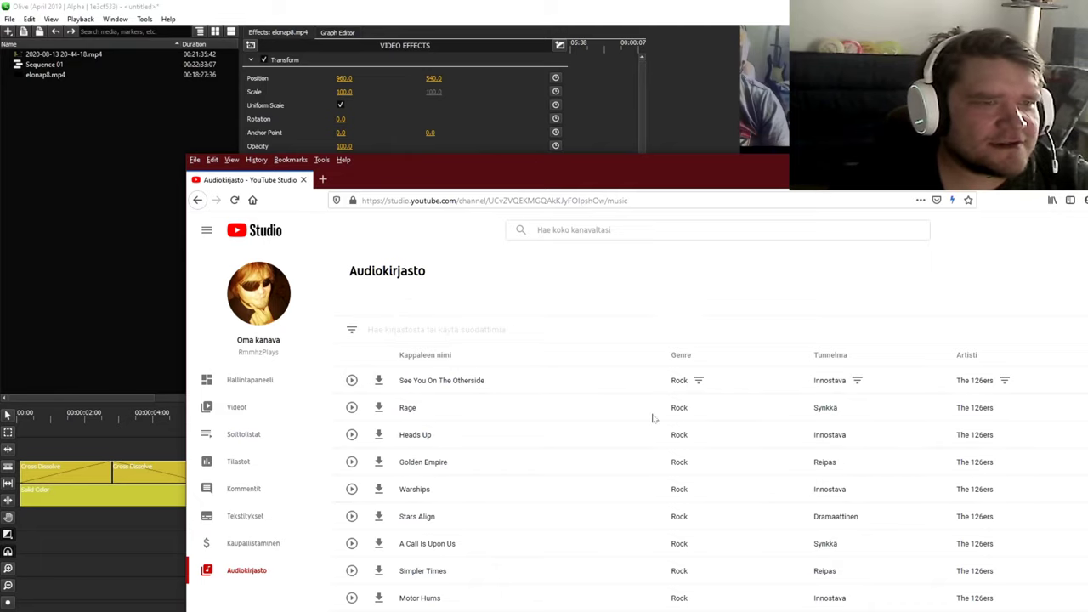
{"action": "scroll", "coordinate": [480, 449], "scroll_direction": "down", "scroll_amount": 1}
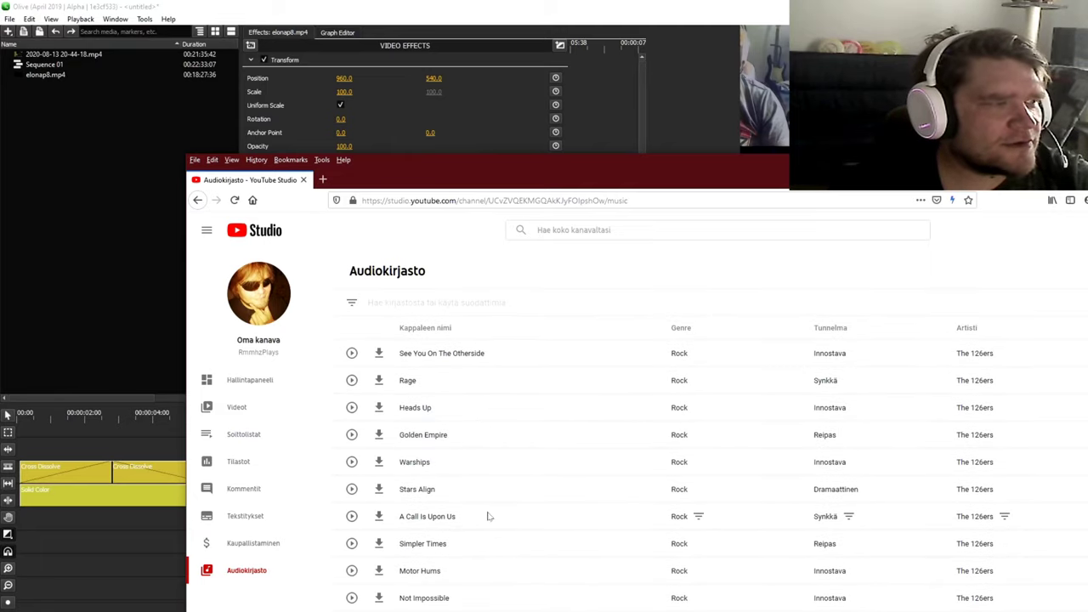
{"action": "left_click", "coordinate": [352, 353]}
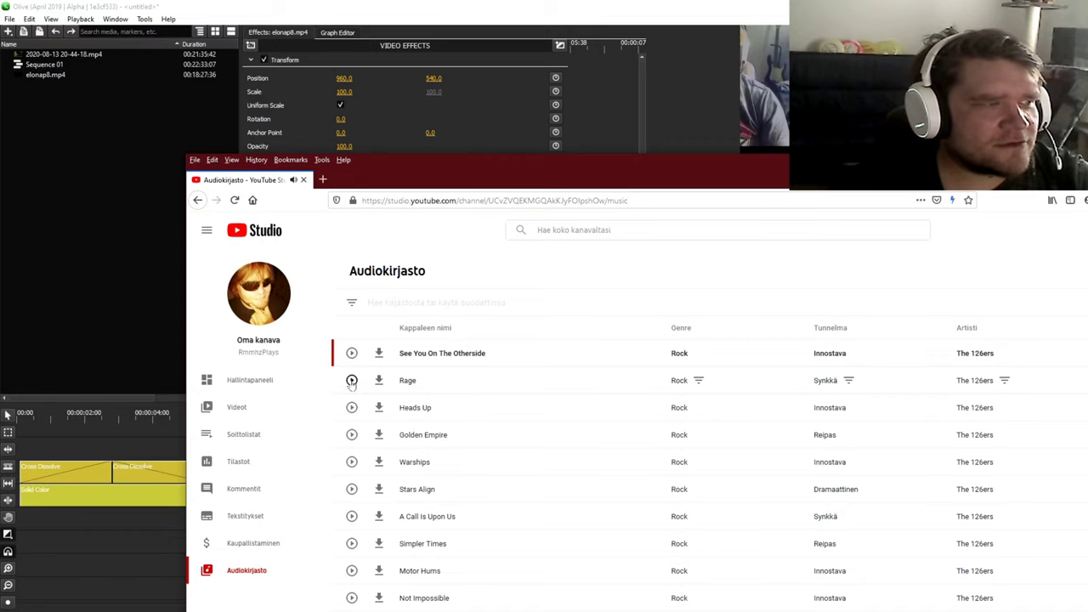
Step: Filter the audio library by the mood Innostava and preview the track No.4 Piano Journey
{"action": "scroll", "coordinate": [435, 554], "scroll_direction": "down", "scroll_amount": 10}
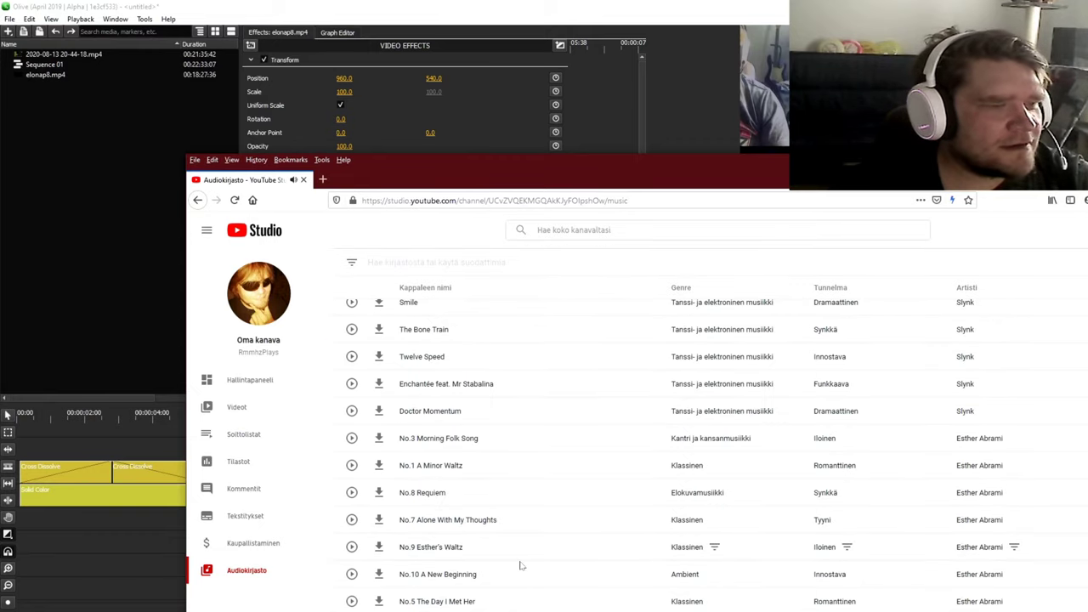
{"action": "scroll", "coordinate": [526, 567], "scroll_direction": "up", "scroll_amount": 4}
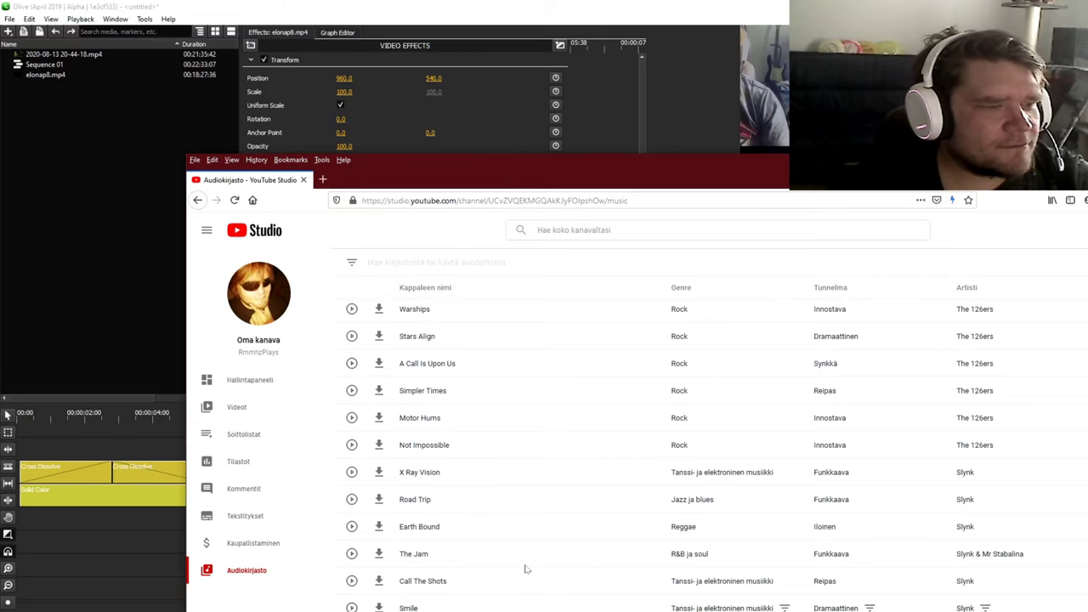
{"action": "scroll", "coordinate": [525, 568], "scroll_direction": "down", "scroll_amount": 2}
{"action": "scroll", "coordinate": [846, 340], "scroll_direction": "up", "scroll_amount": 1}
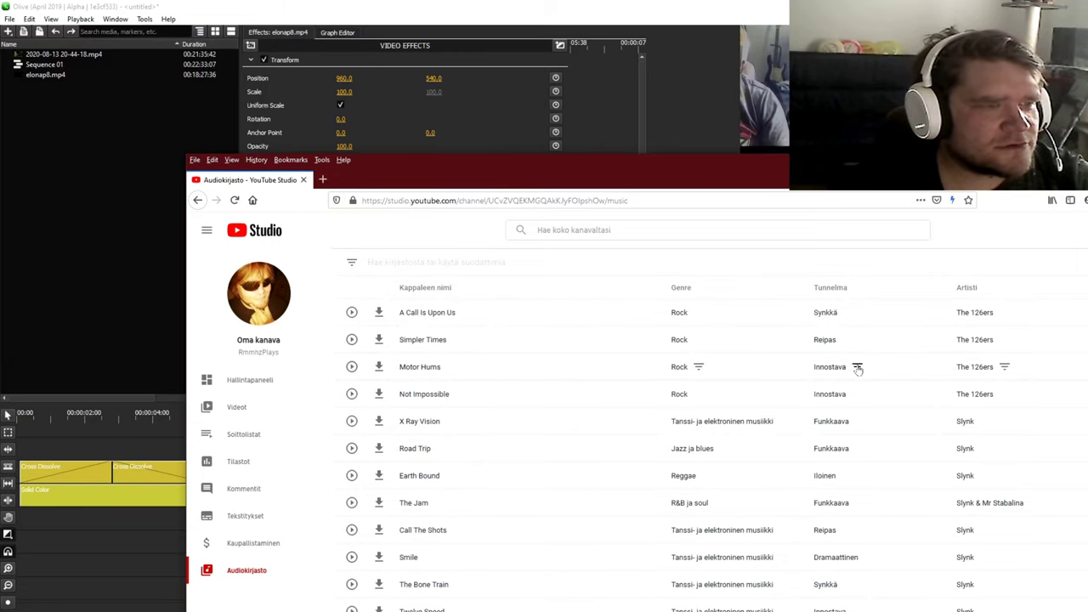
{"action": "left_click", "coordinate": [858, 368]}
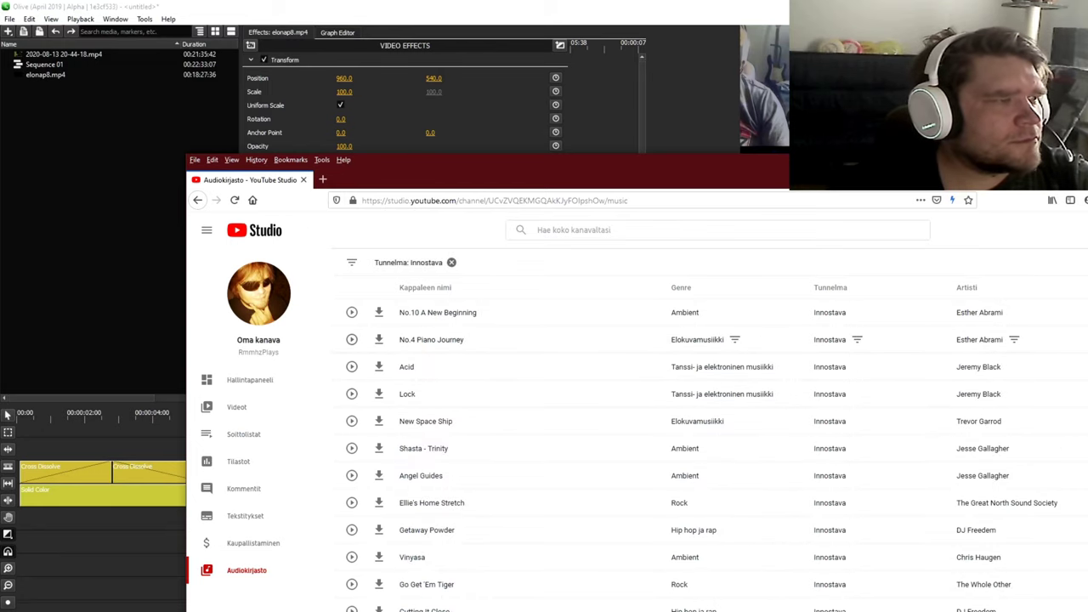
{"action": "left_click", "coordinate": [352, 339]}
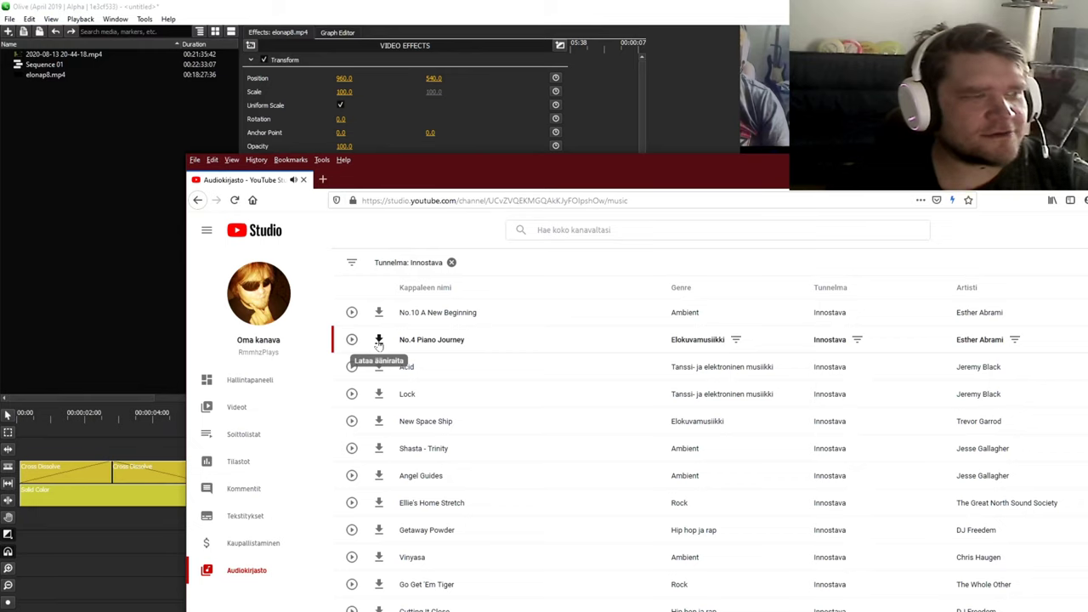
Step: Download the track No.4 Piano Journey, choosing to save the file
{"action": "left_click", "coordinate": [379, 340]}
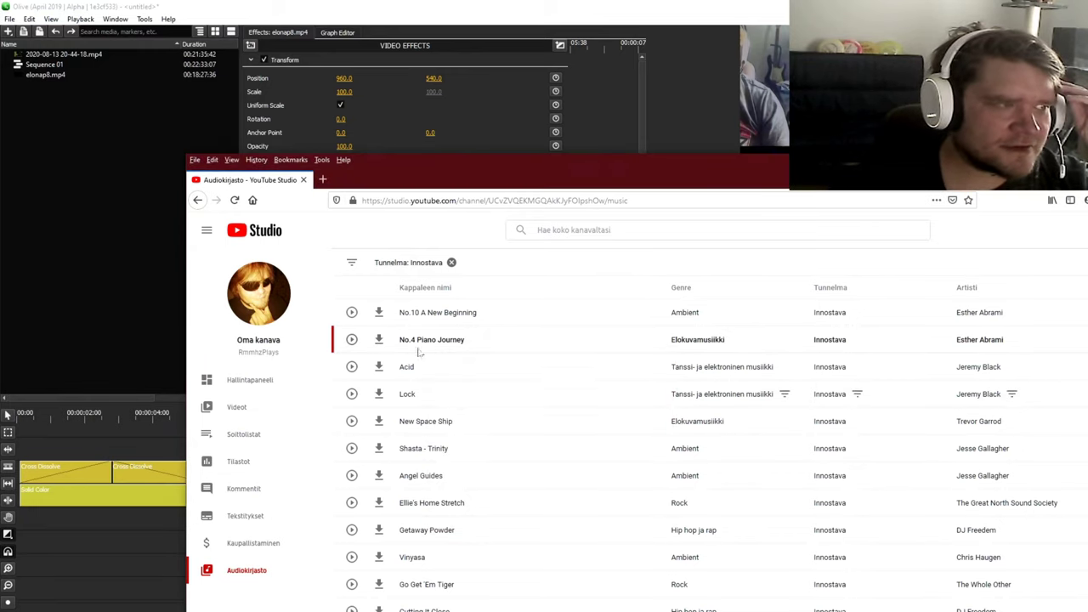
{"action": "left_click", "coordinate": [644, 515]}
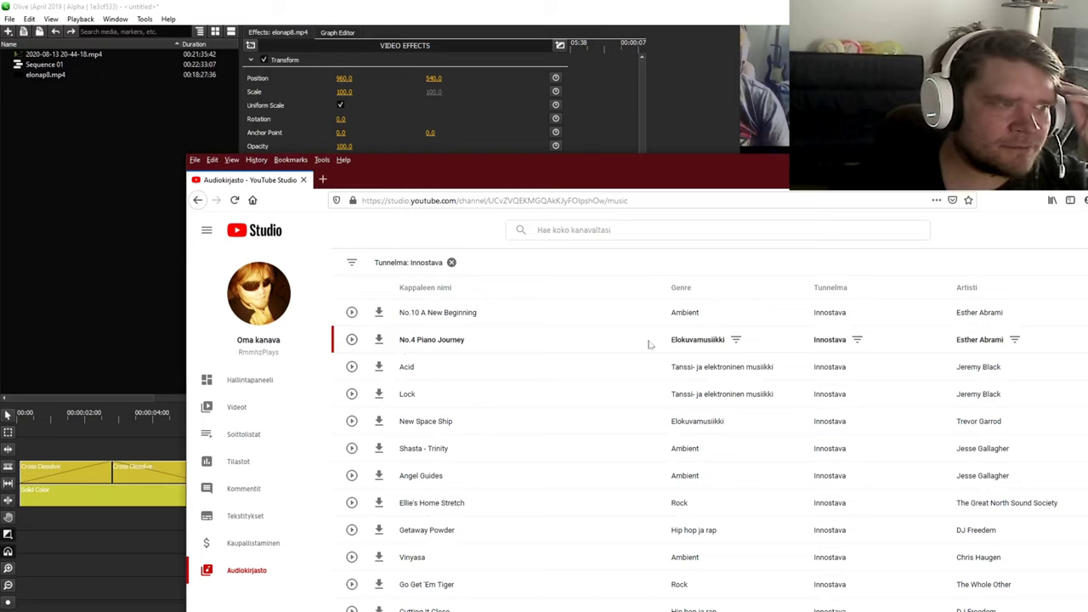
{"action": "double_click", "coordinate": [459, 343]}
{"action": "left_click", "coordinate": [378, 340]}
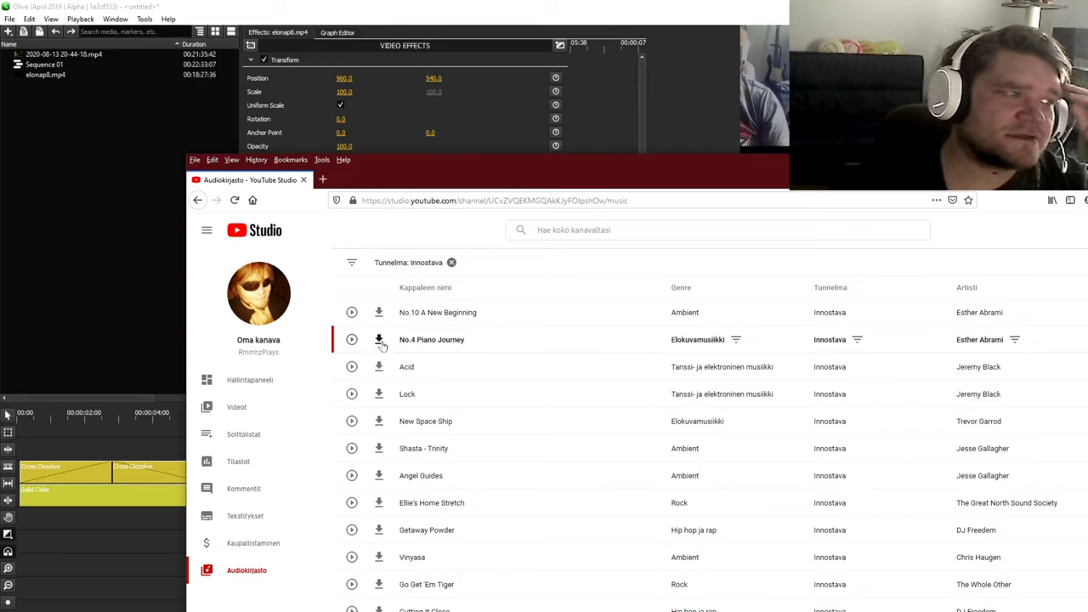
{"action": "left_click", "coordinate": [379, 340]}
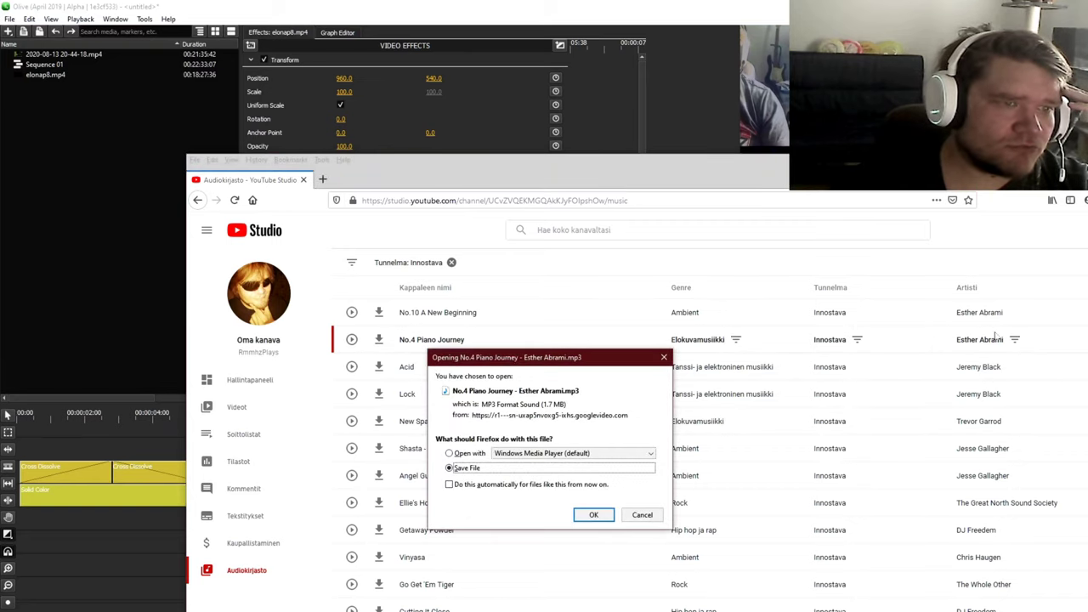
{"action": "left_click", "coordinate": [593, 516]}
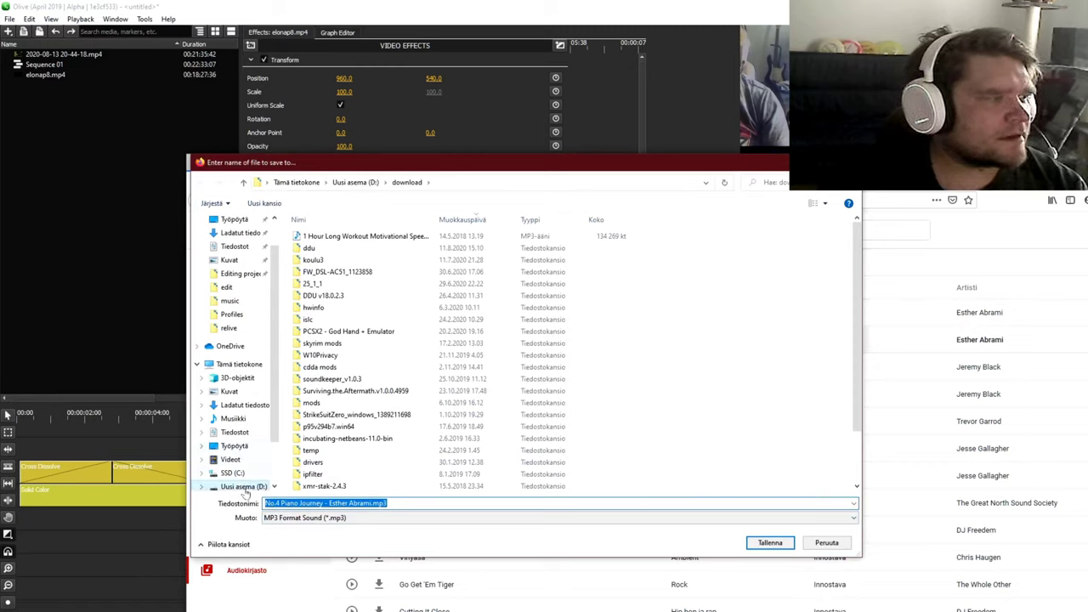
Step: Save the No.4 Piano Journey MP3 under its suggested name in the relive\freemusic folder on drive D:
{"action": "scroll", "coordinate": [243, 490], "scroll_direction": "down", "scroll_amount": 1}
{"action": "scroll", "coordinate": [247, 487], "scroll_direction": "down", "scroll_amount": 1}
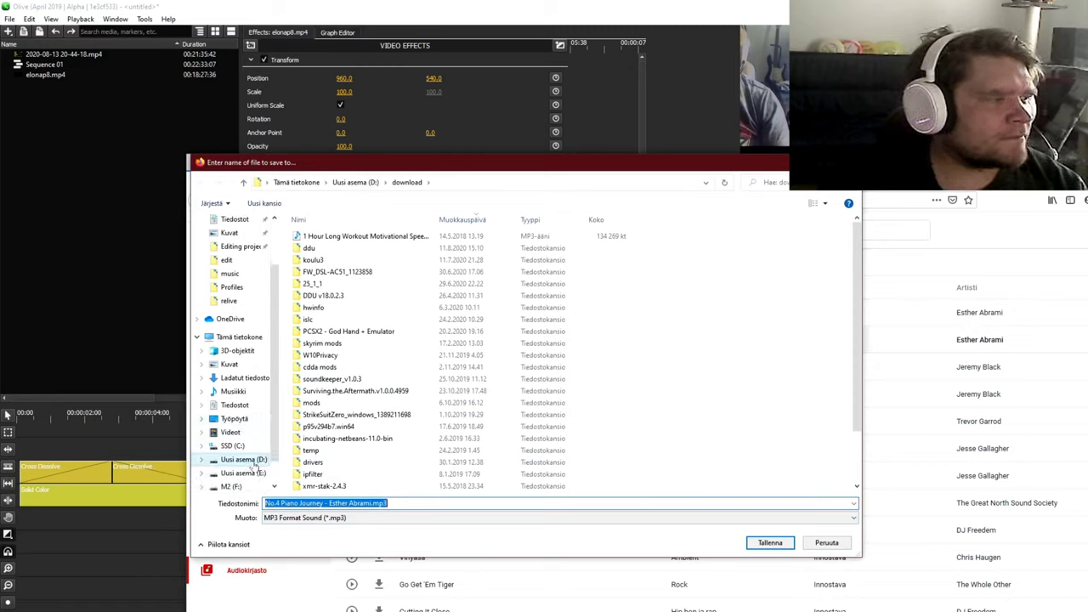
{"action": "left_click", "coordinate": [243, 459]}
{"action": "scroll", "coordinate": [382, 468], "scroll_direction": "down", "scroll_amount": 5}
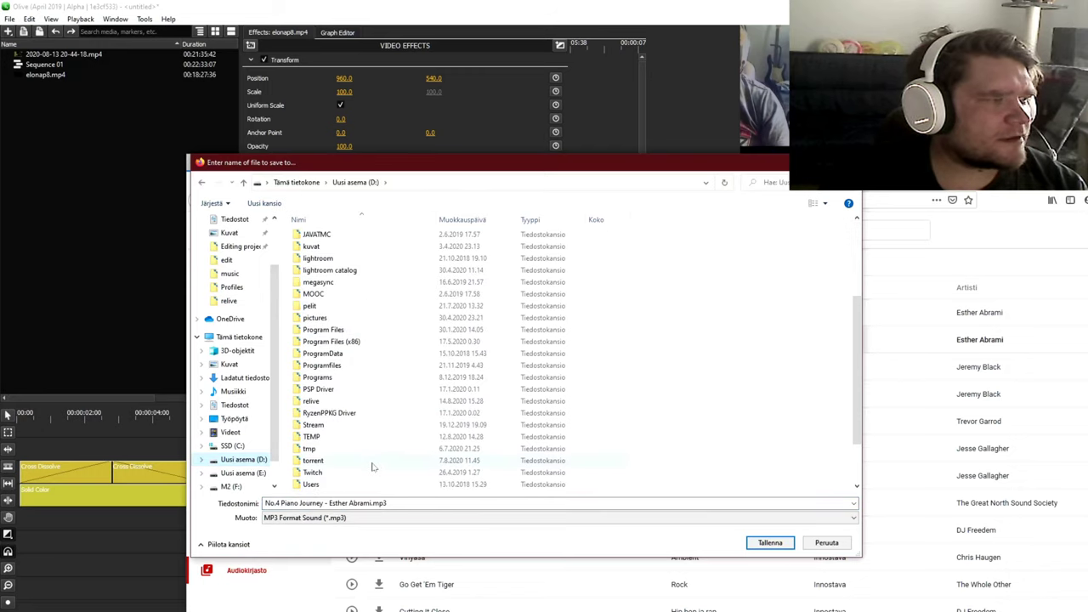
{"action": "double_click", "coordinate": [344, 341]}
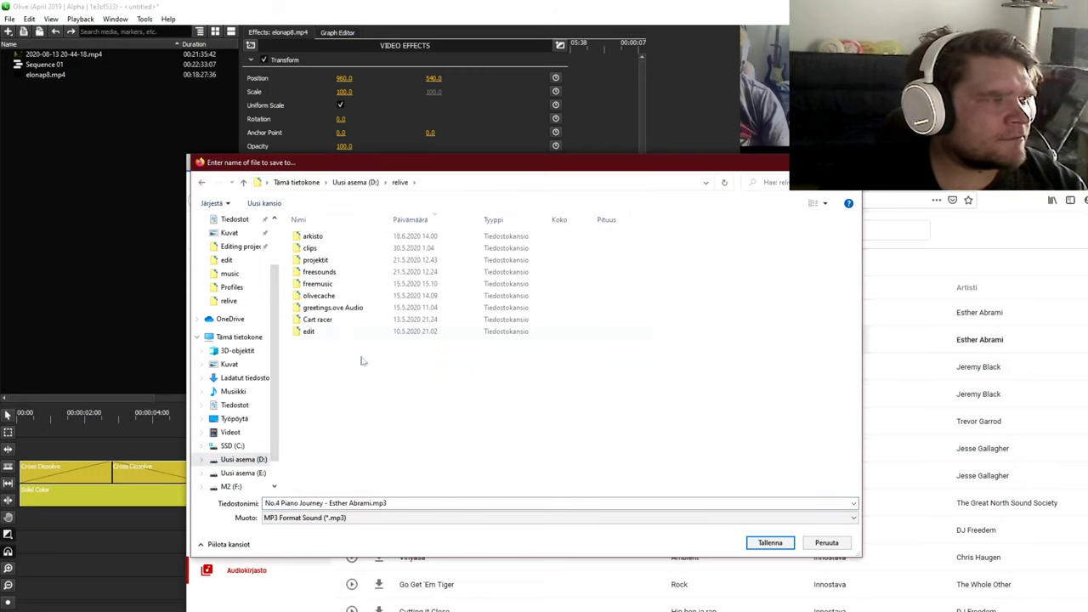
{"action": "double_click", "coordinate": [337, 285]}
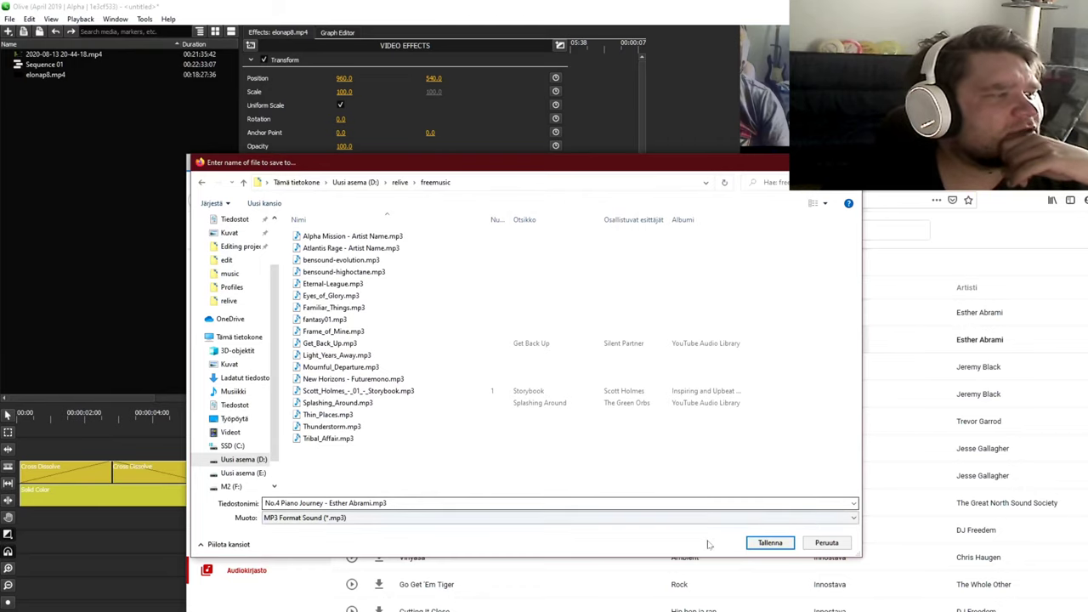
{"action": "left_click", "coordinate": [770, 544]}
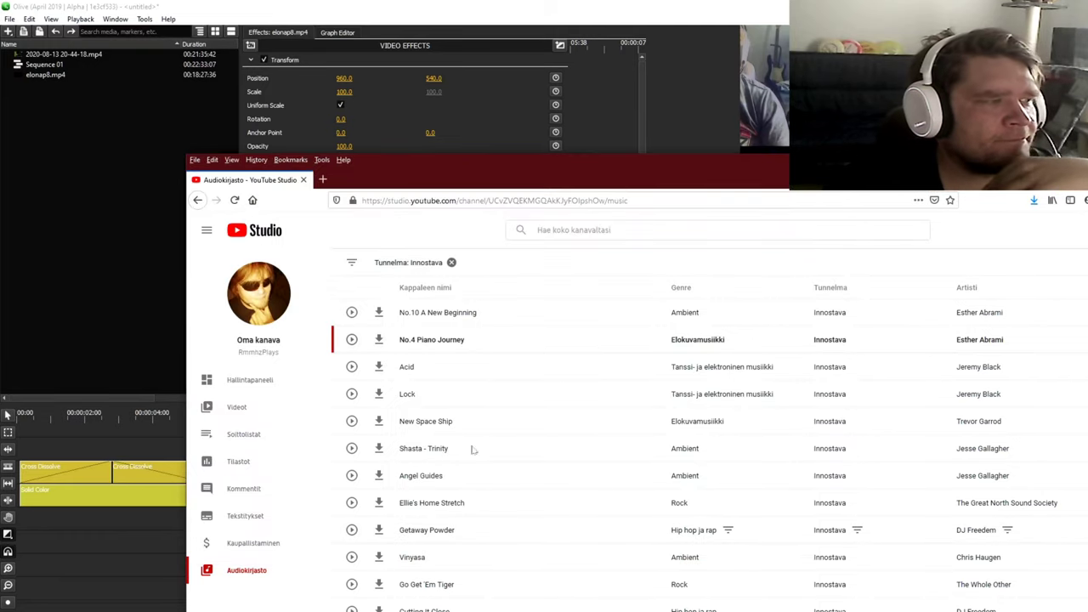
Step: Switch back to Olive and import the No.4 Piano Journey MP3 from the relive\freemusic folder into the project
{"action": "left_click", "coordinate": [111, 286]}
{"action": "right_click", "coordinate": [129, 248]}
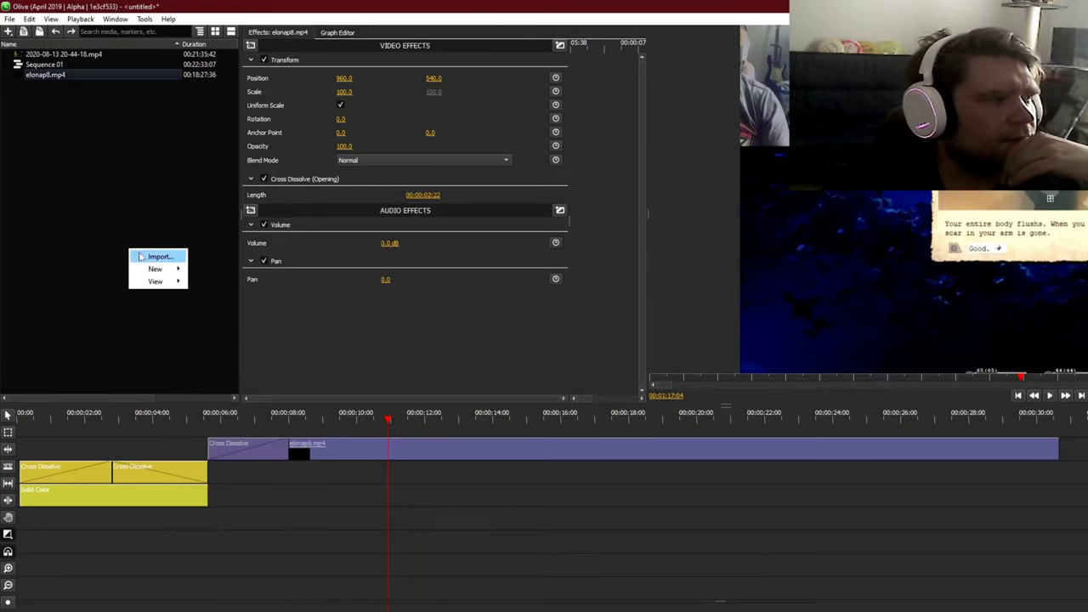
{"action": "left_click", "coordinate": [158, 257]}
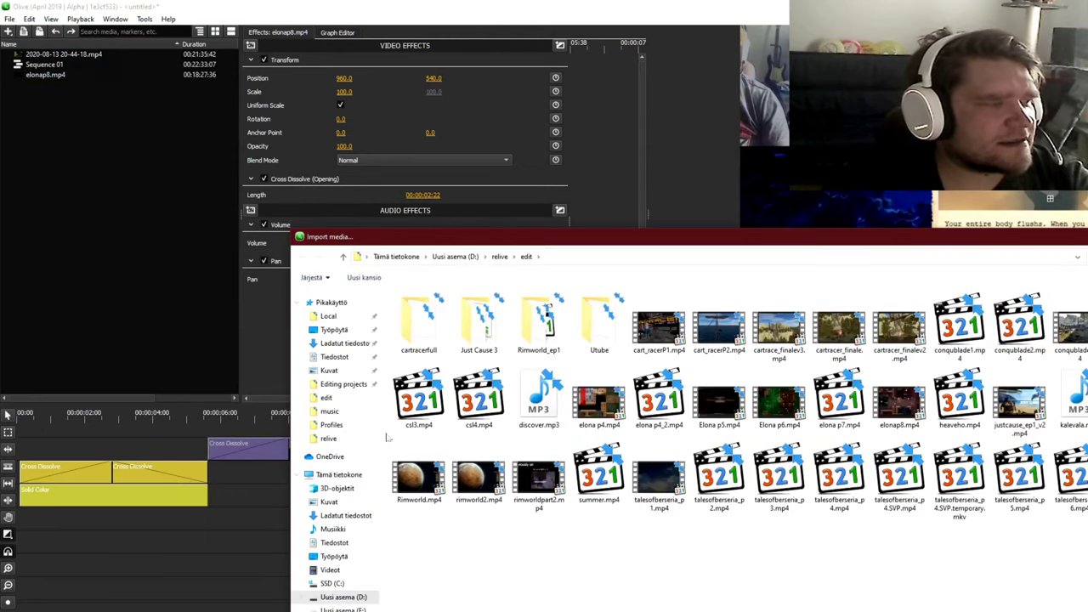
{"action": "left_click", "coordinate": [500, 257]}
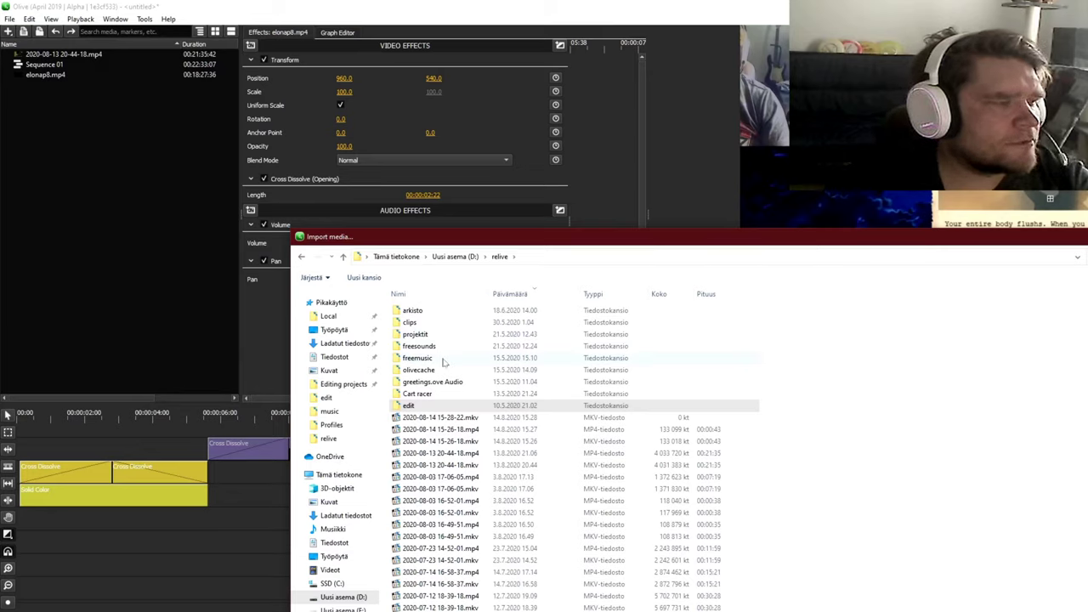
{"action": "double_click", "coordinate": [441, 359]}
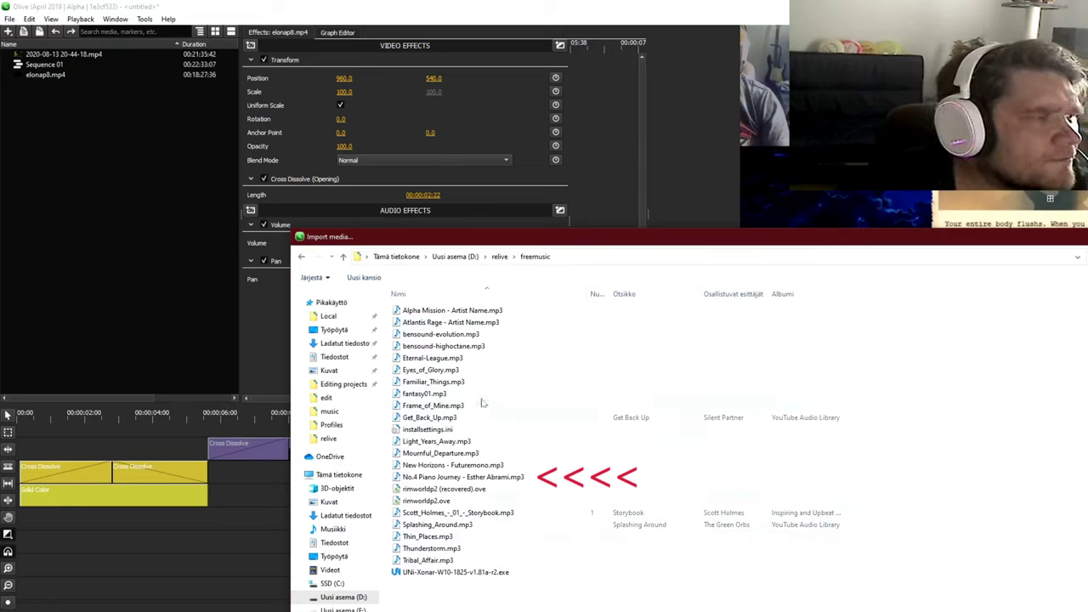
{"action": "double_click", "coordinate": [482, 478]}
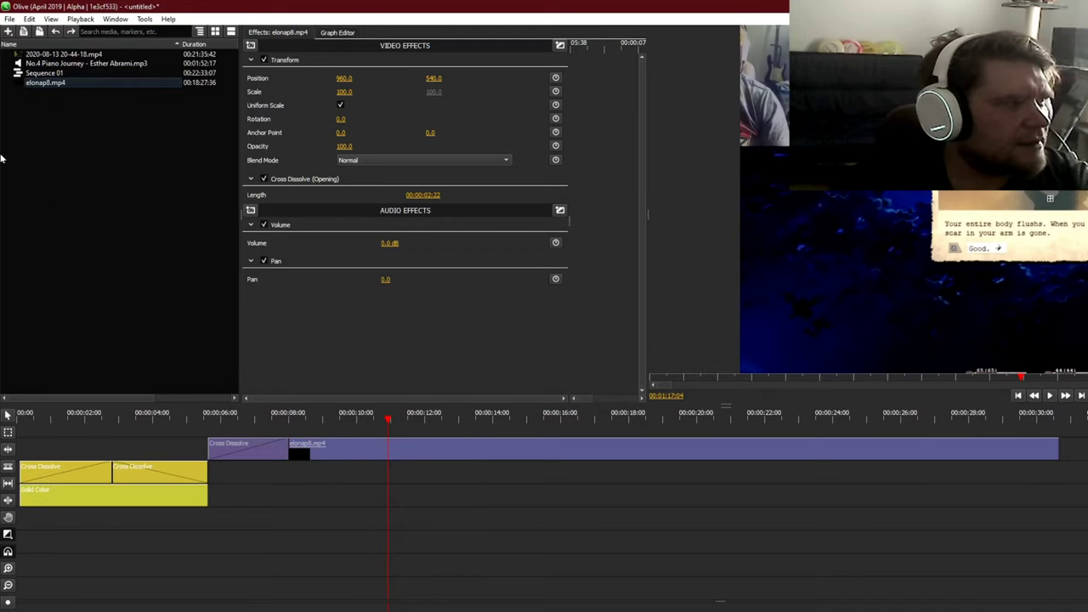
Step: Place the No.4 Piano Journey track on the timeline near the start of the sequence, beneath the opening clips
{"action": "left_click_drag", "start_coordinate": [78, 58], "coordinate": [169, 587]}
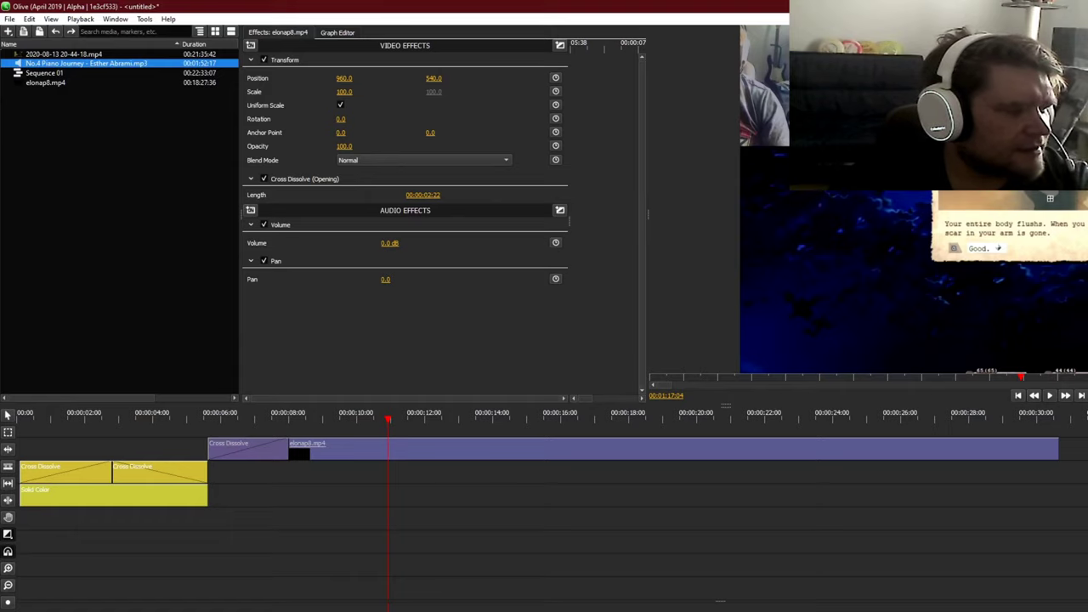
{"action": "scroll", "coordinate": [544, 510], "scroll_direction": "right", "scroll_amount": 10}
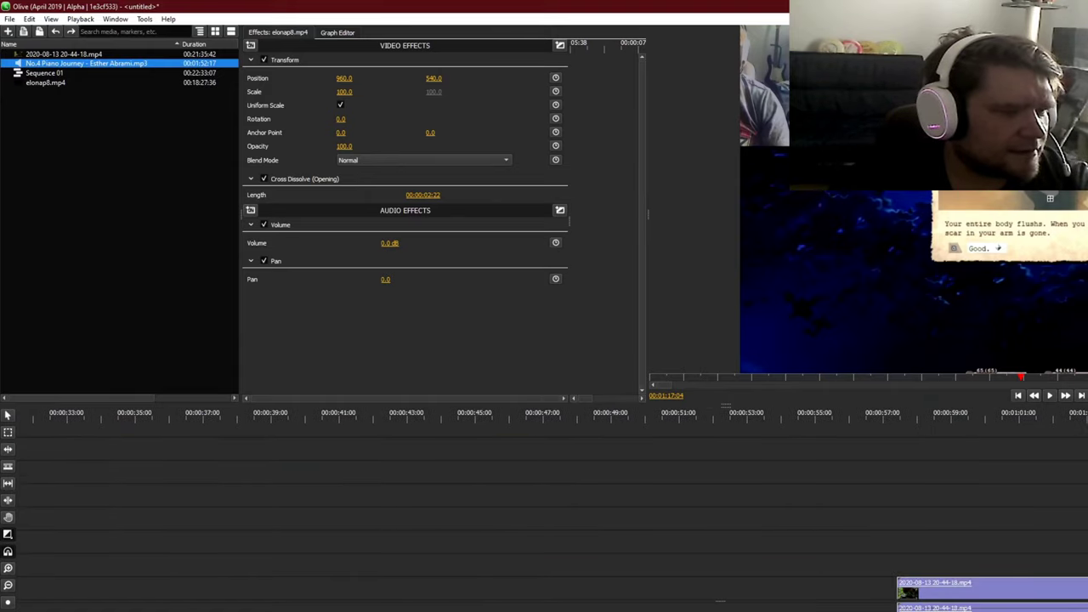
{"action": "scroll", "coordinate": [544, 510], "scroll_direction": "left", "scroll_amount": 10}
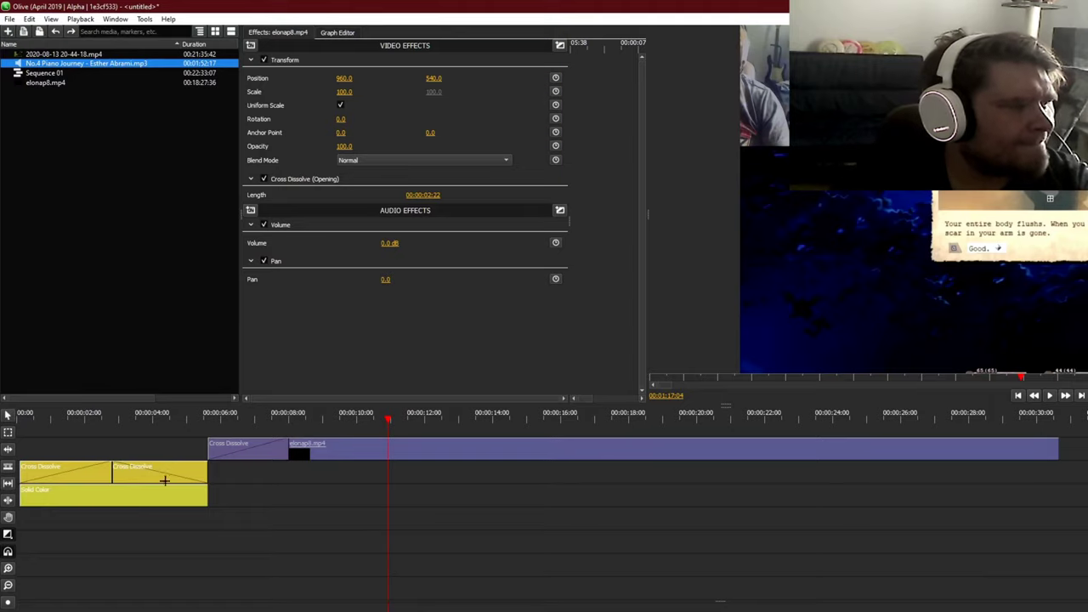
Step: Play the sequence from the start with the music and check the recap clip around the 18-second mark
{"action": "left_click_drag", "start_coordinate": [58, 416], "coordinate": [20, 422]}
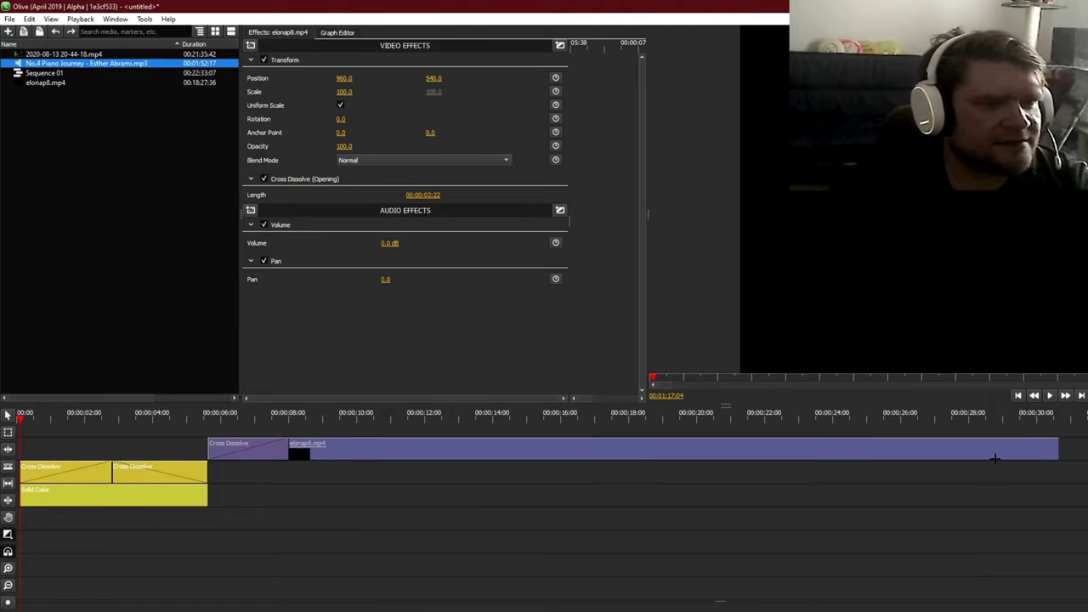
{"action": "left_click", "coordinate": [1052, 397]}
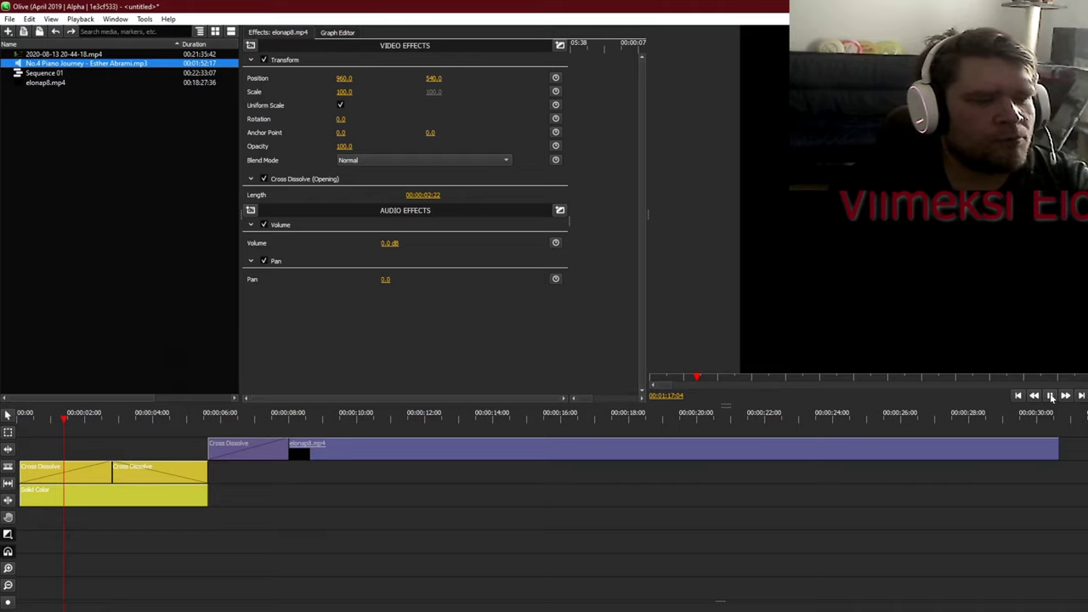
{"action": "left_click", "coordinate": [1051, 396]}
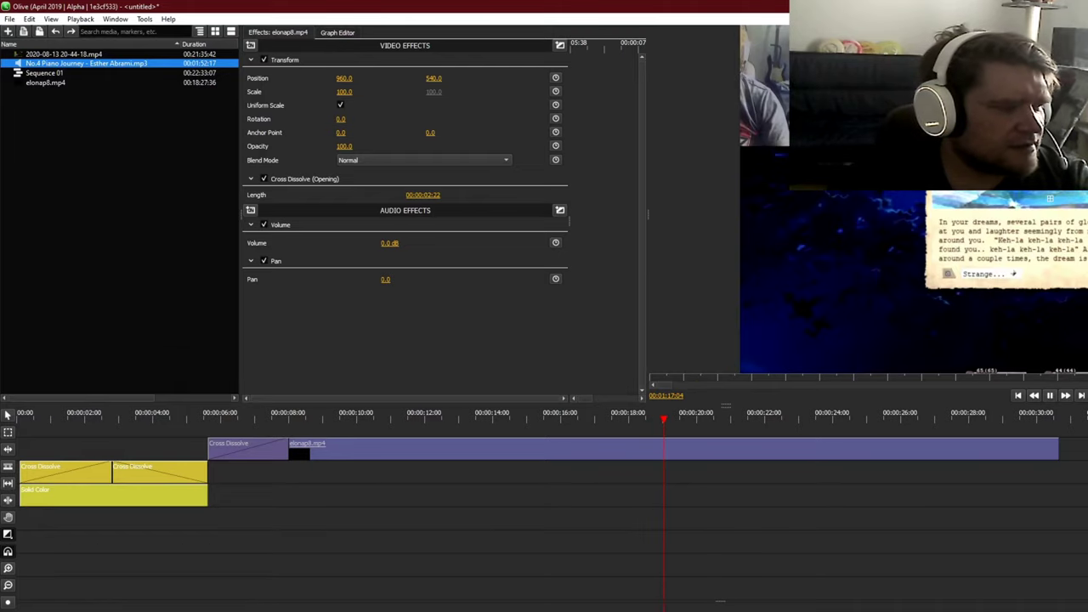
{"action": "left_click", "coordinate": [1052, 396]}
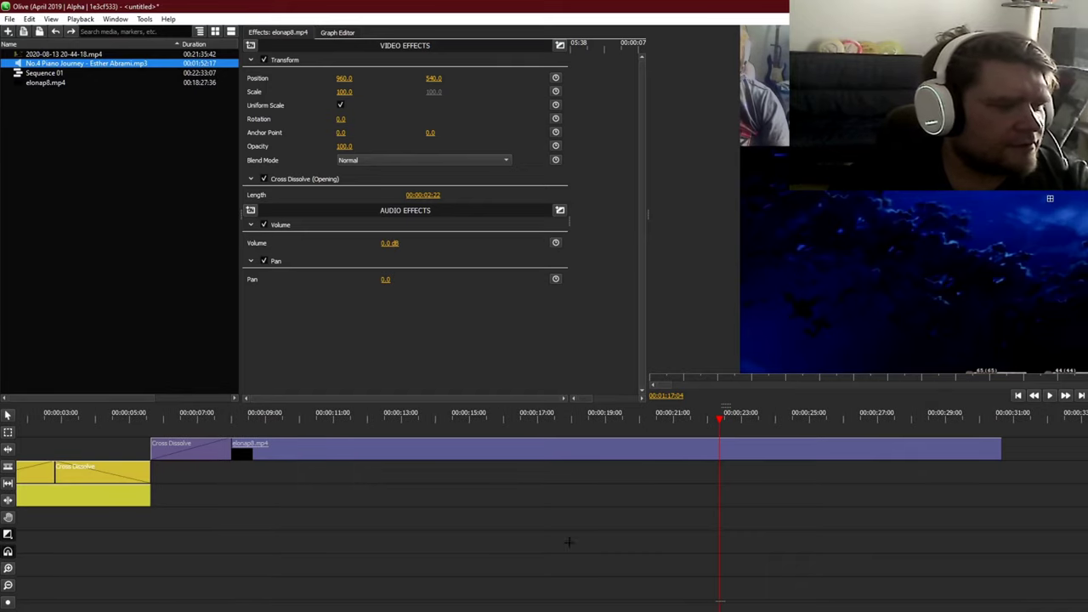
{"action": "left_click", "coordinate": [577, 414]}
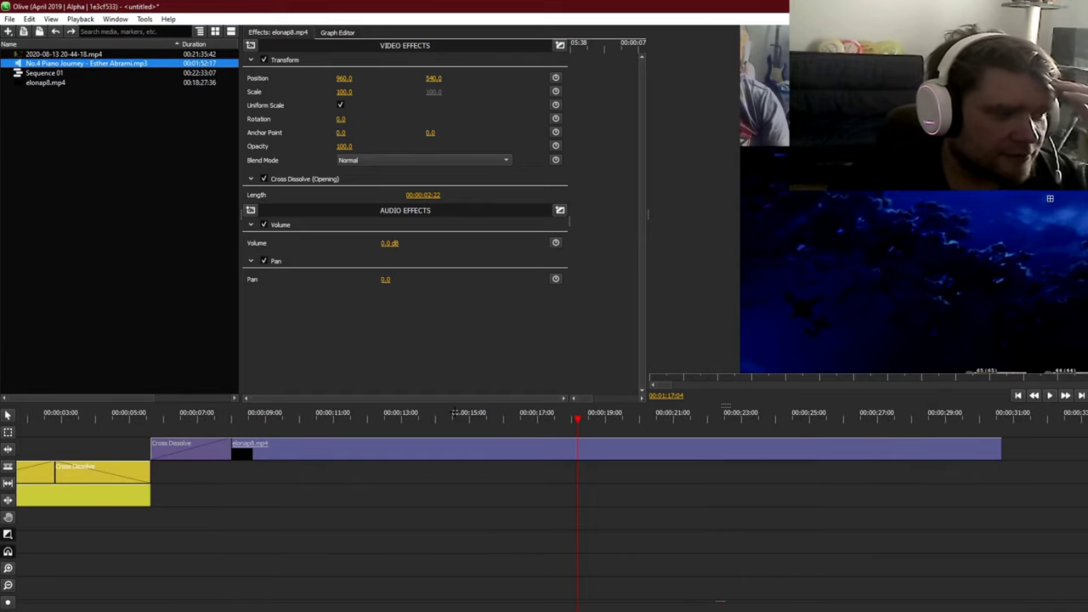
{"action": "left_click", "coordinate": [455, 414]}
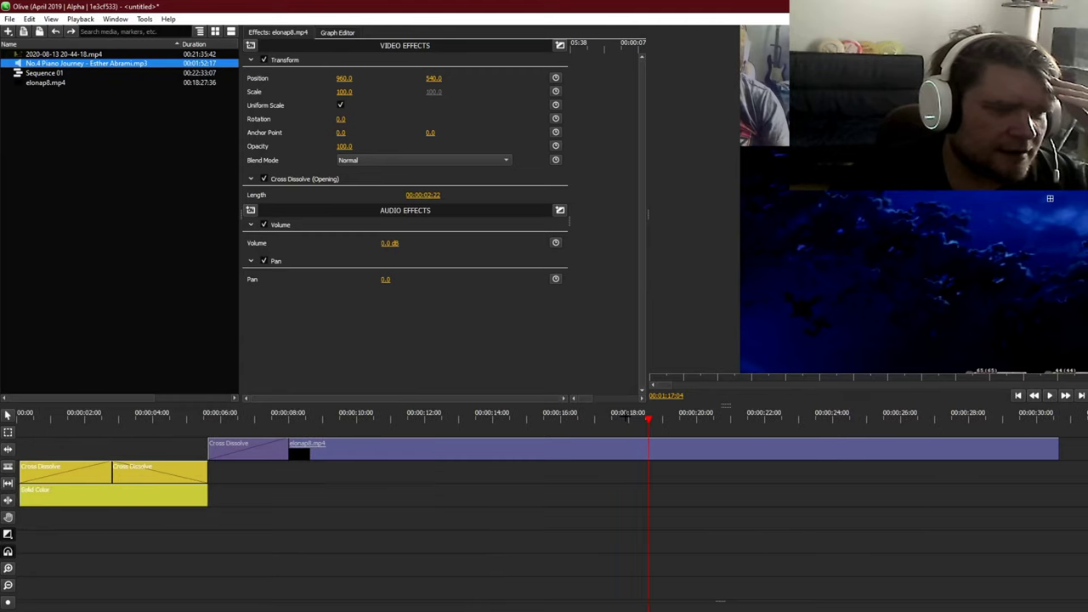
{"action": "left_click", "coordinate": [624, 418]}
{"action": "left_click_drag", "start_coordinate": [621, 418], "coordinate": [620, 418]}
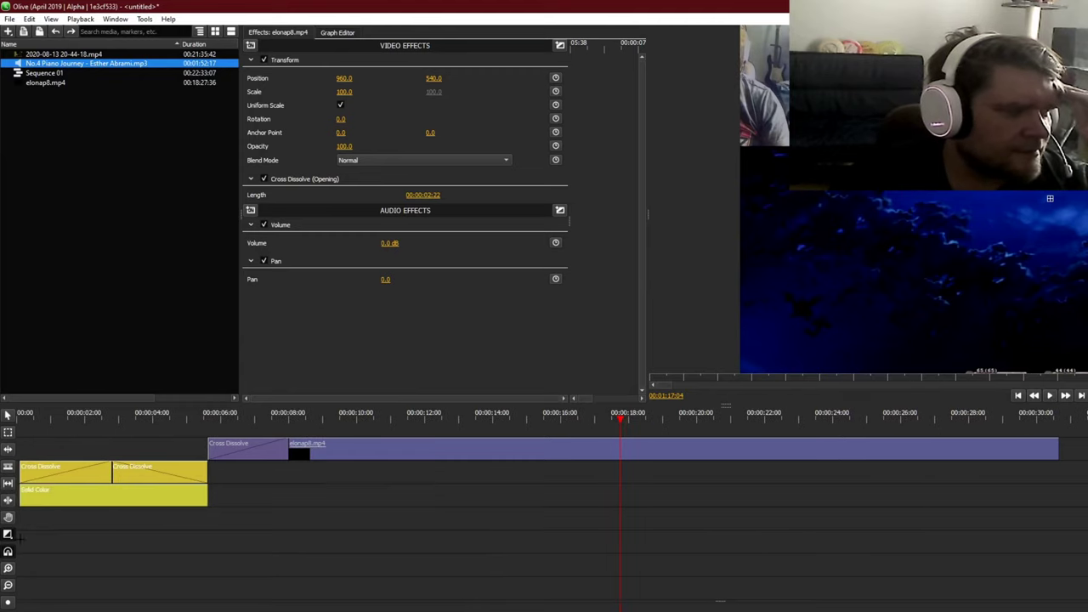
Step: Move the No.4 Piano Journey clip so that it begins exactly at the start of the sequence
{"action": "left_click", "coordinate": [8, 466]}
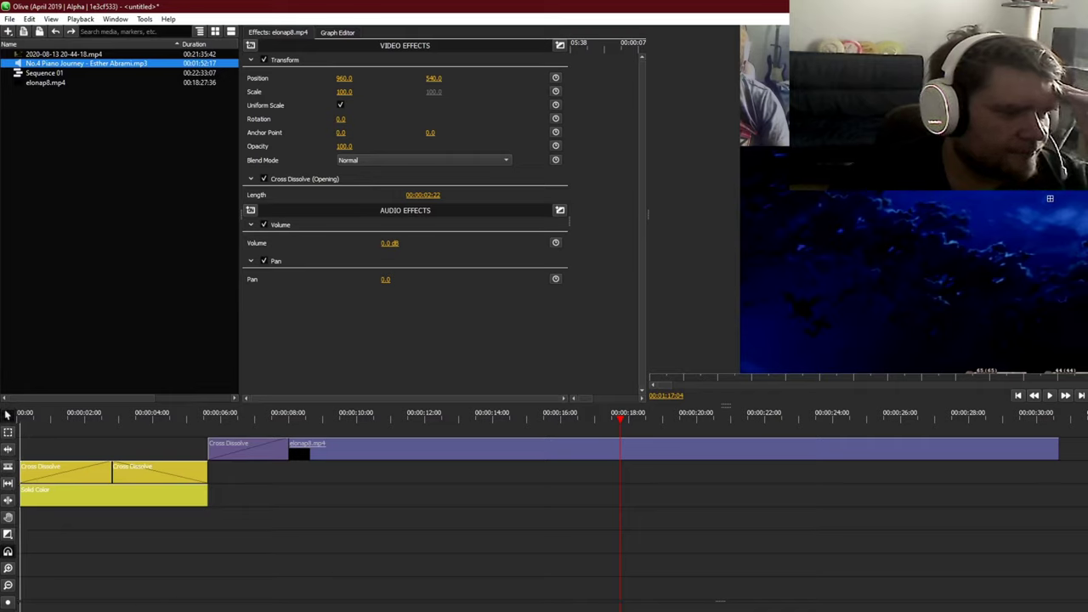
{"action": "left_click", "coordinate": [578, 448]}
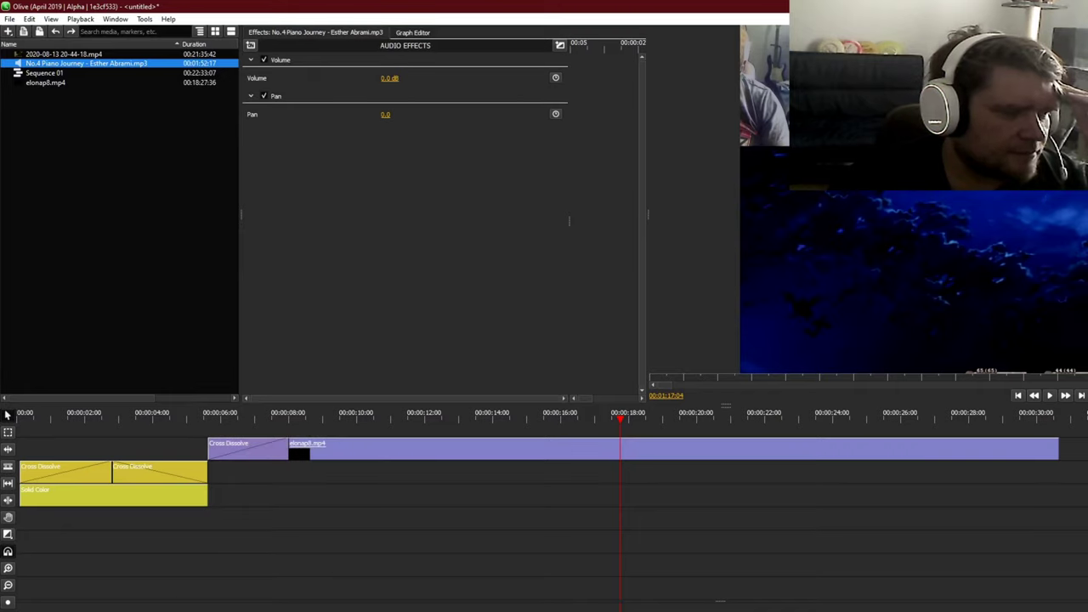
{"action": "right_click", "coordinate": [344, 520]}
{"action": "left_click", "coordinate": [394, 611]}
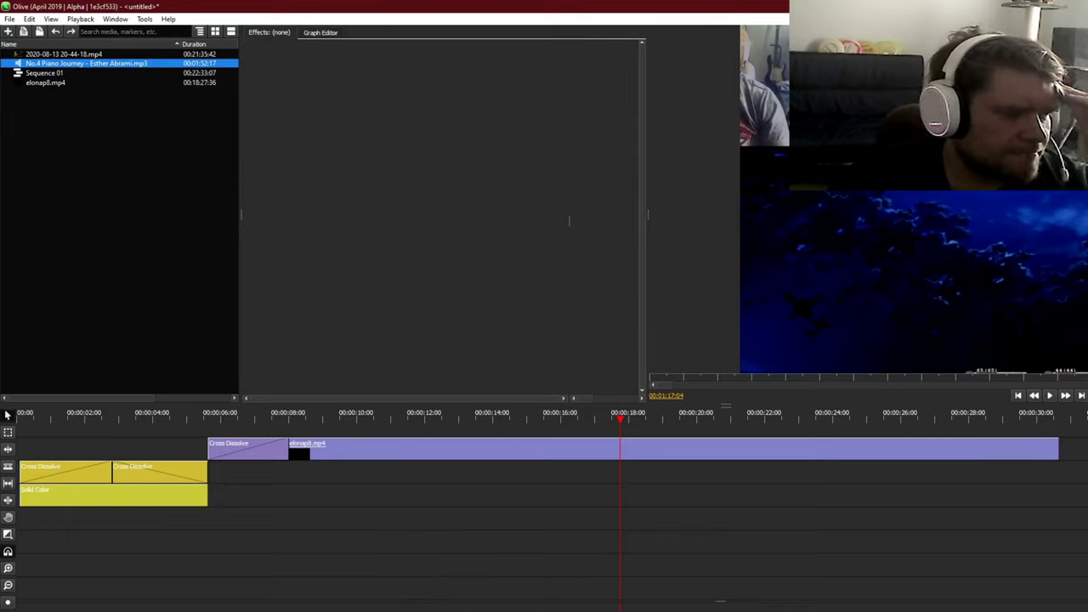
Step: Play back the opening title and the start of the recap to check the repositioned music
{"action": "left_click_drag", "start_coordinate": [57, 415], "coordinate": [2, 416]}
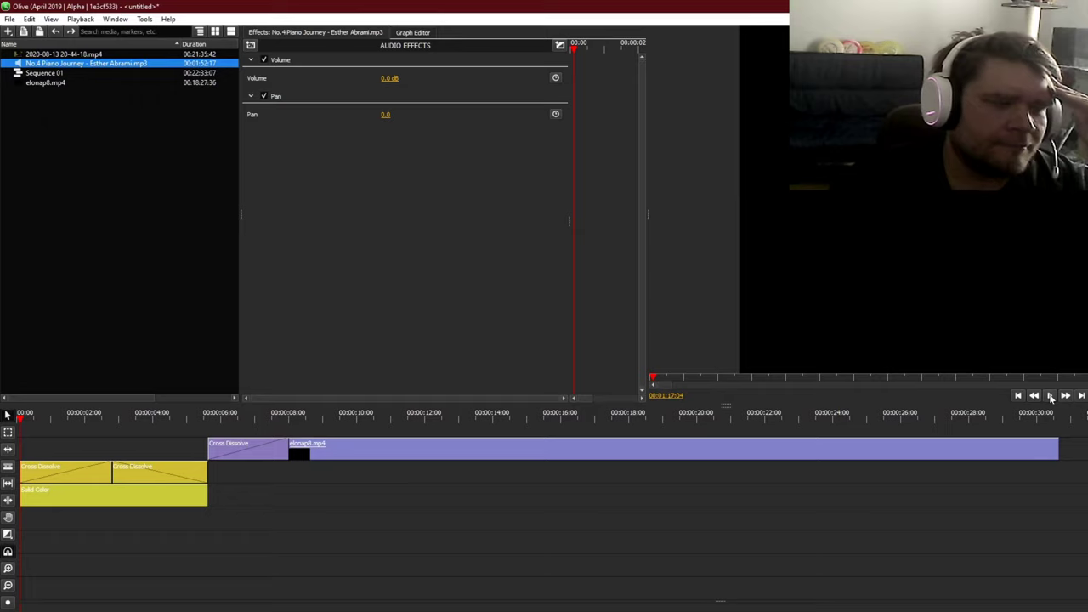
{"action": "left_click", "coordinate": [1051, 397]}
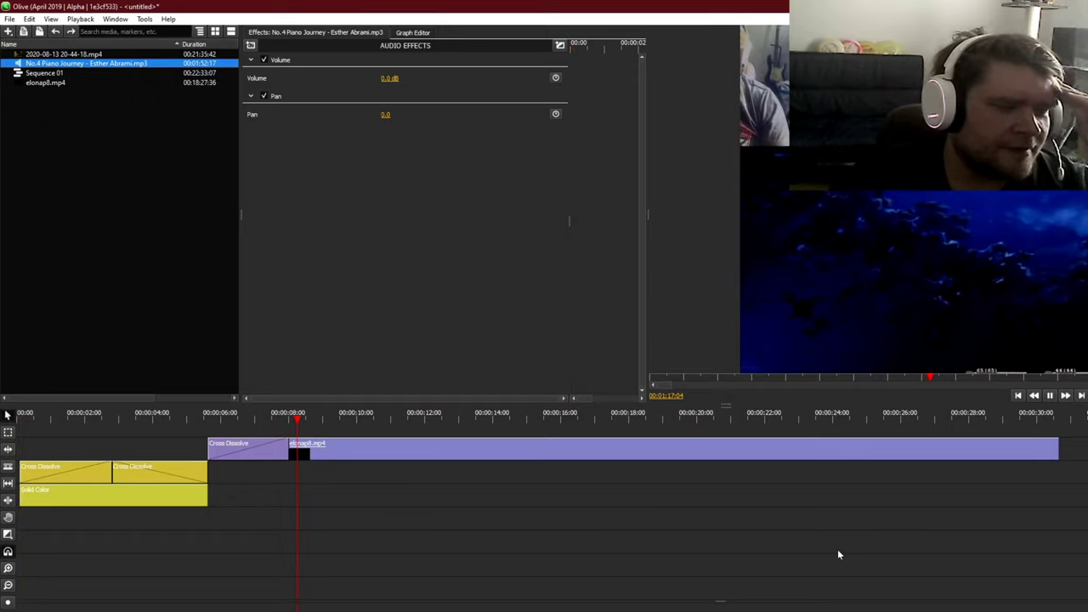
{"action": "left_click", "coordinate": [1052, 396]}
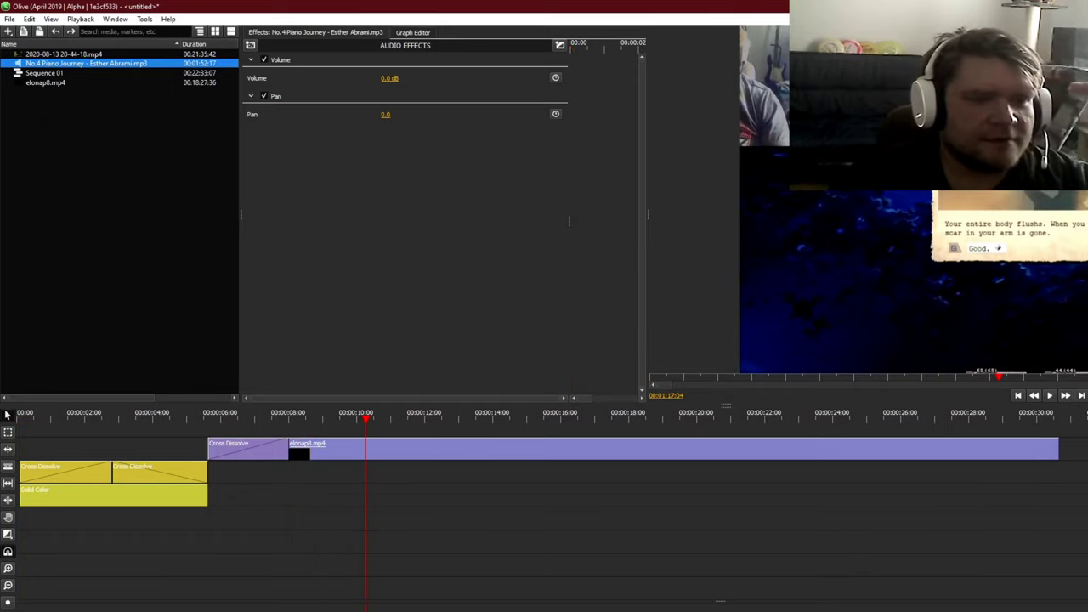
Step: Add a solid color clip about 5.5 seconds long right after the recap clip and set its color to black
{"action": "left_click", "coordinate": [840, 507]}
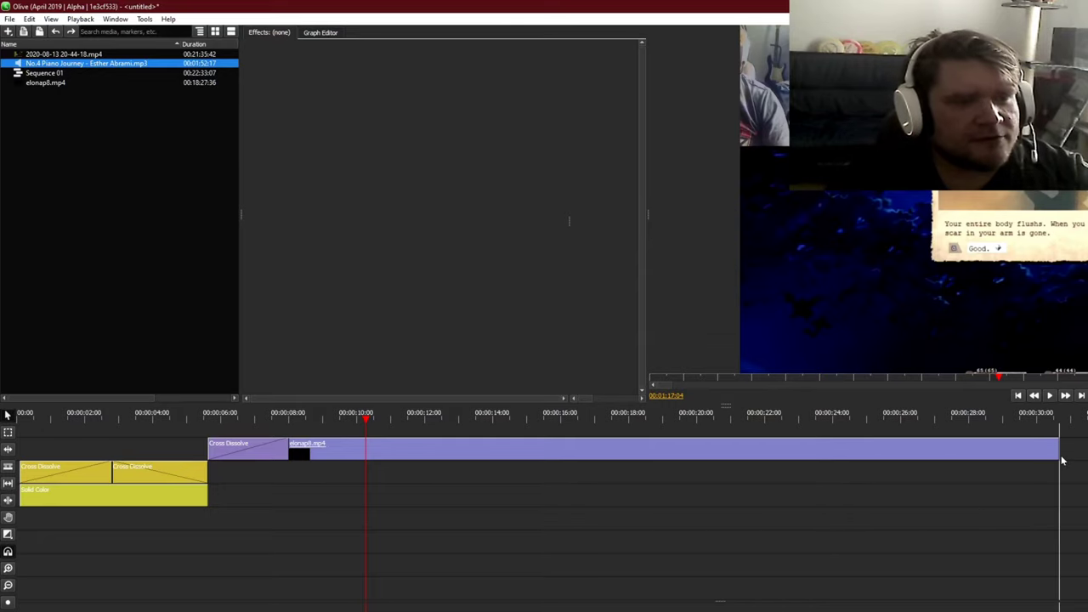
{"action": "left_click_drag", "start_coordinate": [1062, 460], "coordinate": [1087, 463]}
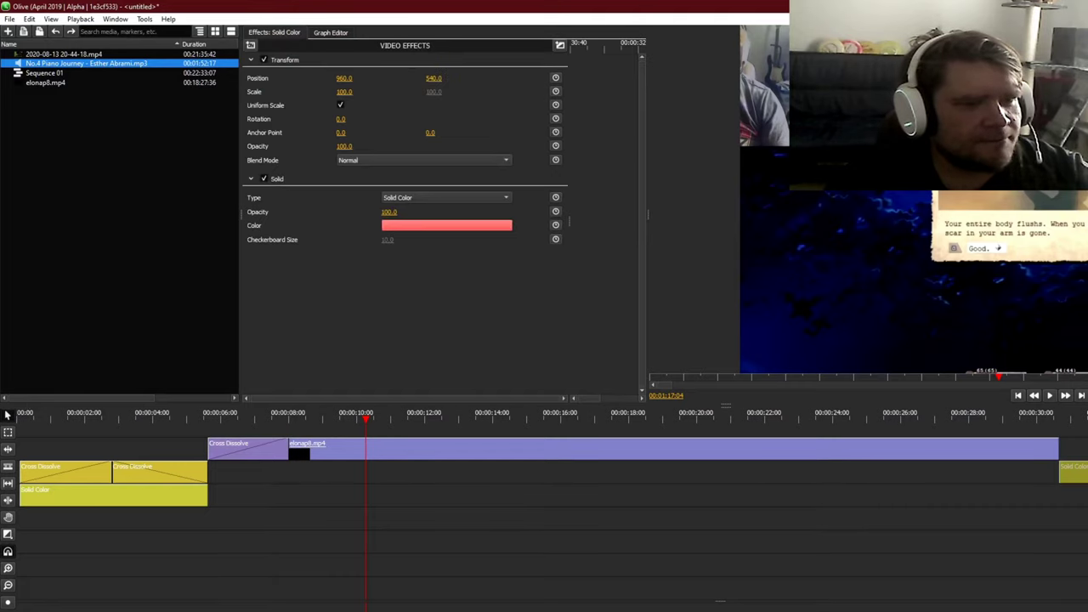
{"action": "left_click", "coordinate": [469, 226]}
{"action": "left_click", "coordinate": [592, 309]}
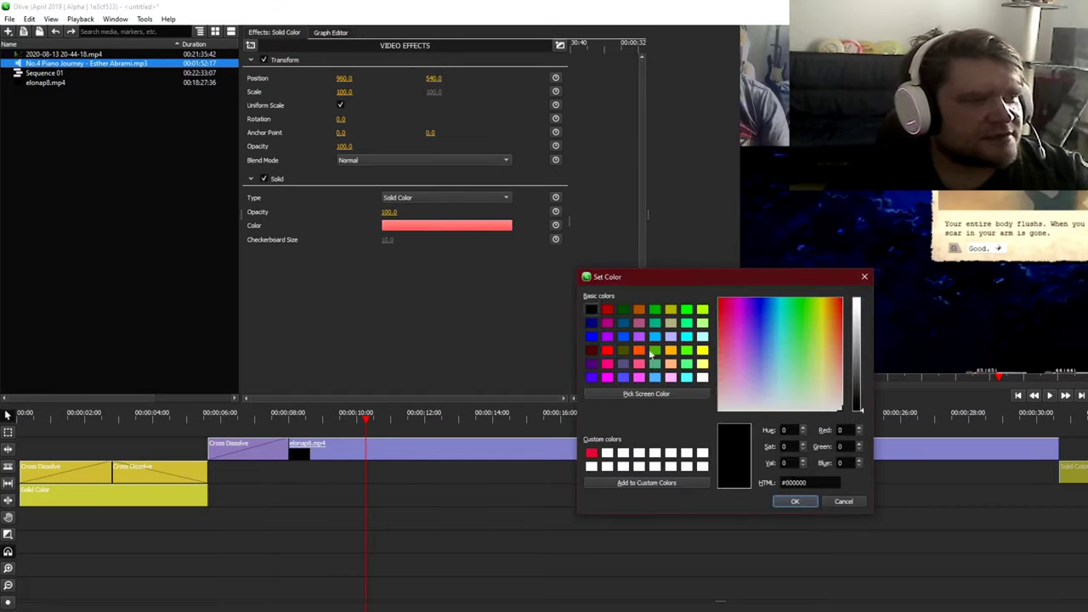
{"action": "left_click", "coordinate": [795, 502]}
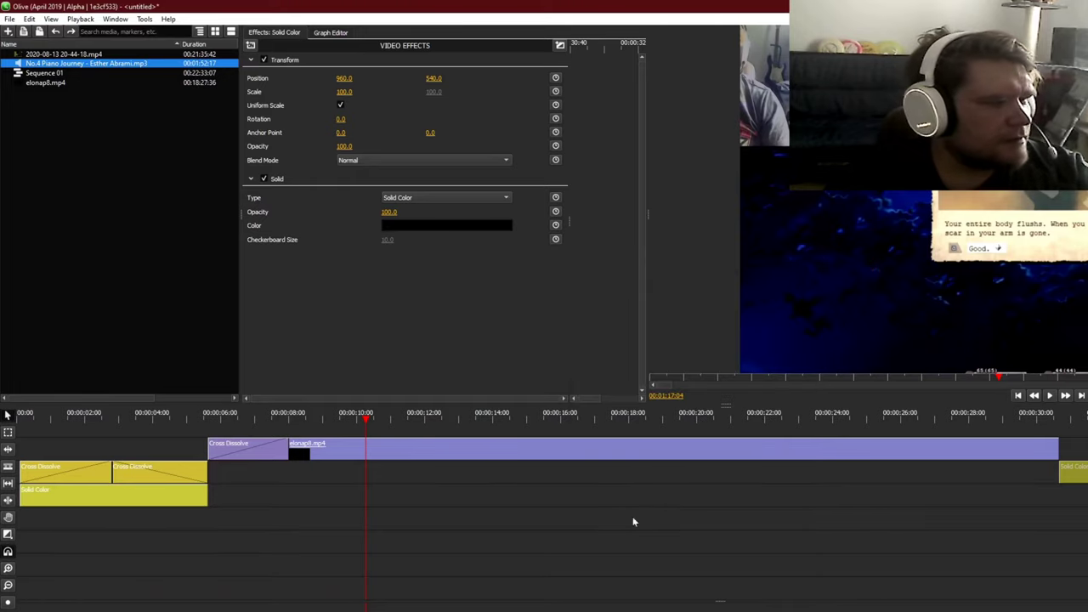
Step: Add a title clip over the black solid and format its text in #dc143c at size 105
{"action": "left_click", "coordinate": [1068, 417]}
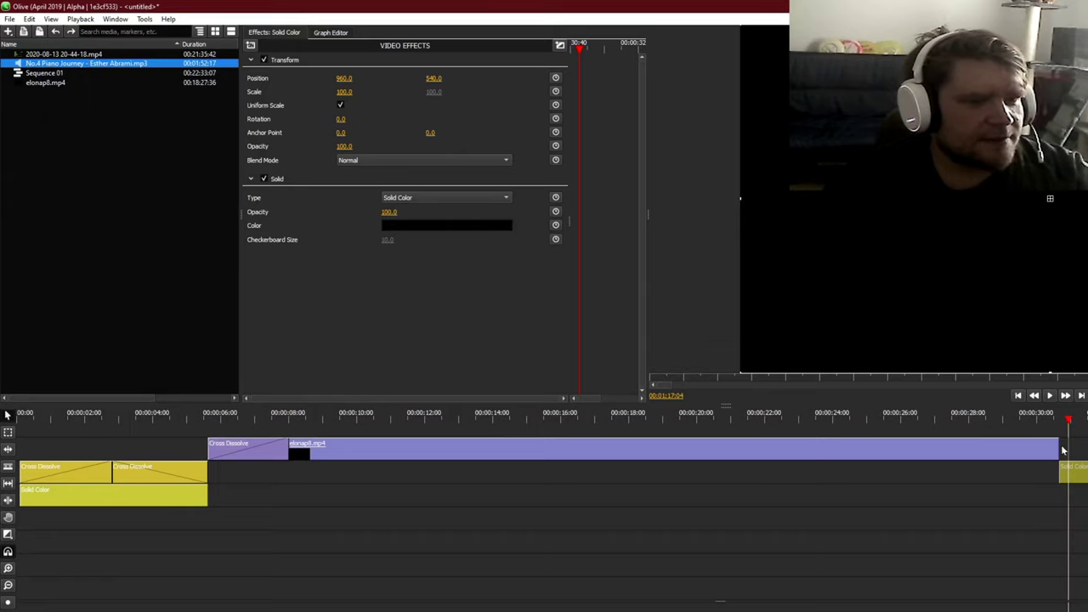
{"action": "left_click_drag", "start_coordinate": [1062, 450], "coordinate": [1063, 459]}
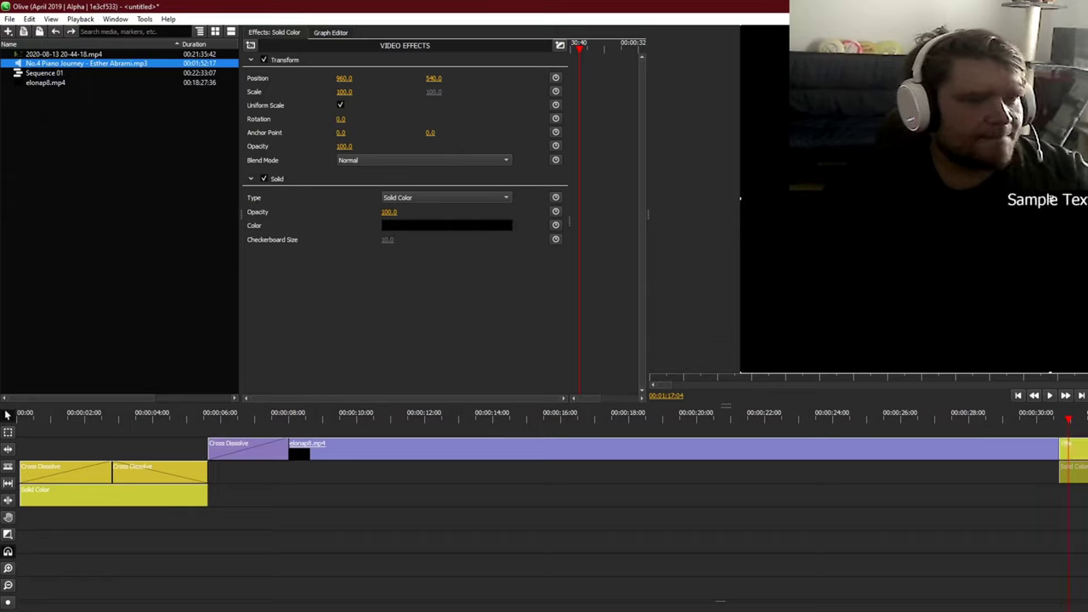
{"action": "left_click", "coordinate": [424, 224]}
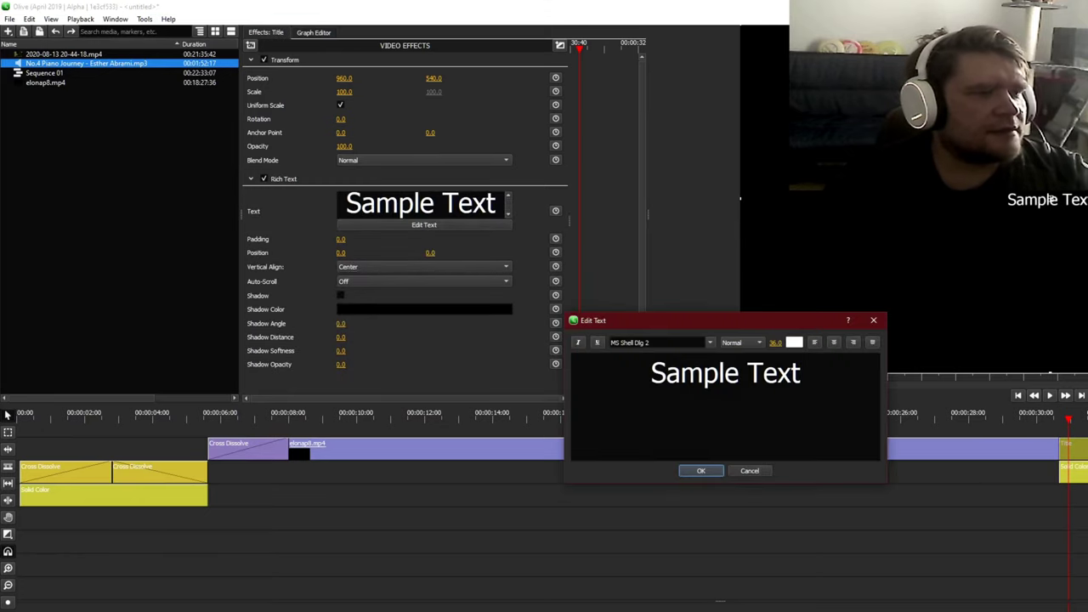
{"action": "key", "text": "ctrl+a"}
{"action": "left_click", "coordinate": [794, 342]}
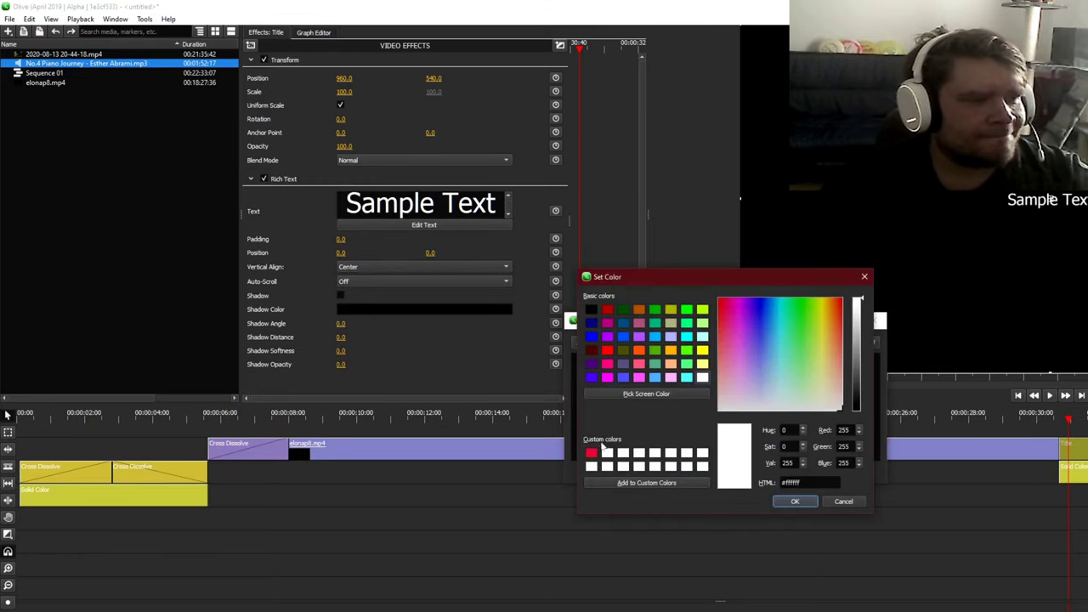
{"action": "left_click", "coordinate": [591, 452]}
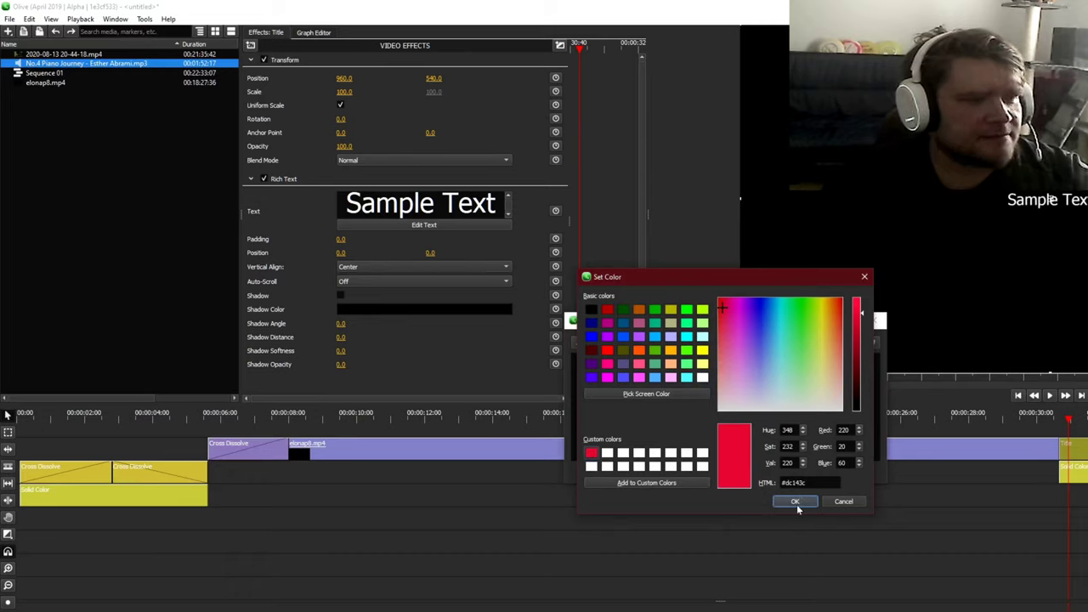
{"action": "left_click", "coordinate": [795, 501]}
{"action": "left_click_drag", "start_coordinate": [775, 342], "coordinate": [777, 341]}
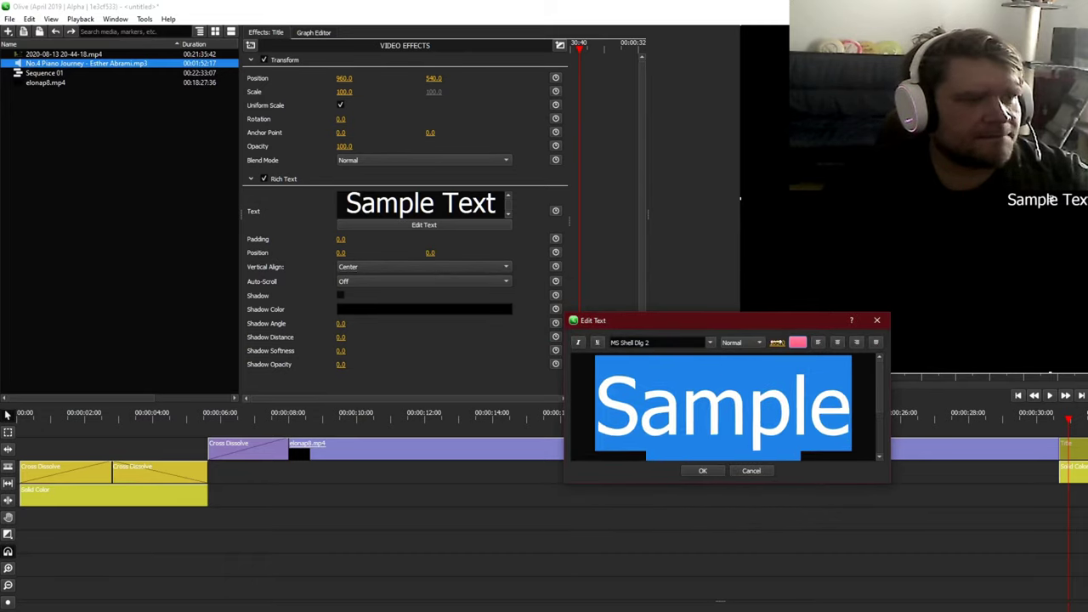
{"action": "left_click", "coordinate": [703, 471]}
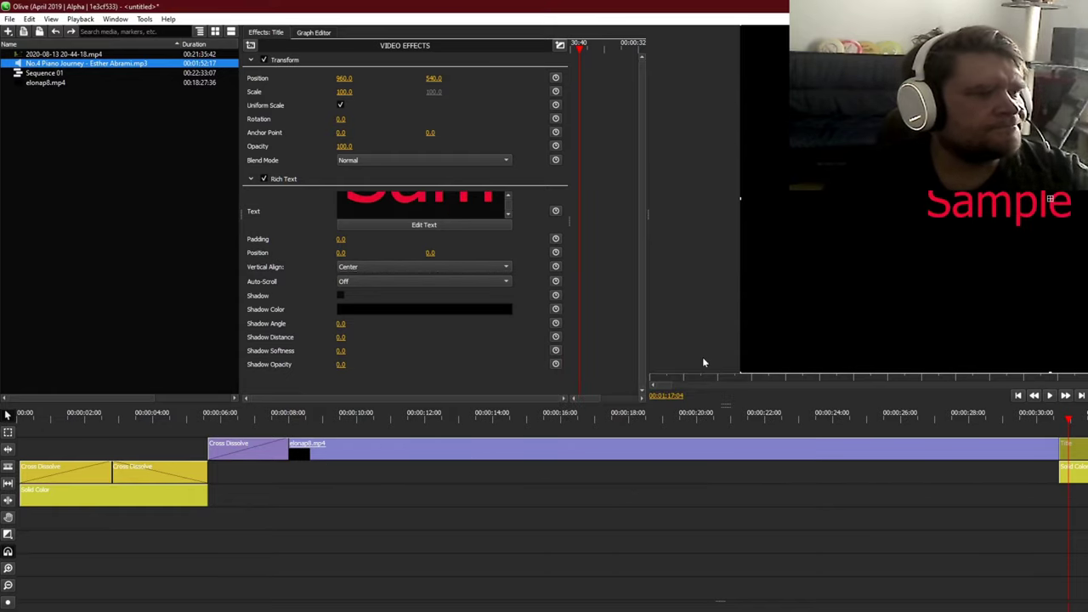
Step: Replace the new title's sample text with wording that begins "Tällä kertaa" and ends in an ellipsis
{"action": "left_click", "coordinate": [448, 224]}
{"action": "key", "text": "ctrl+a"}
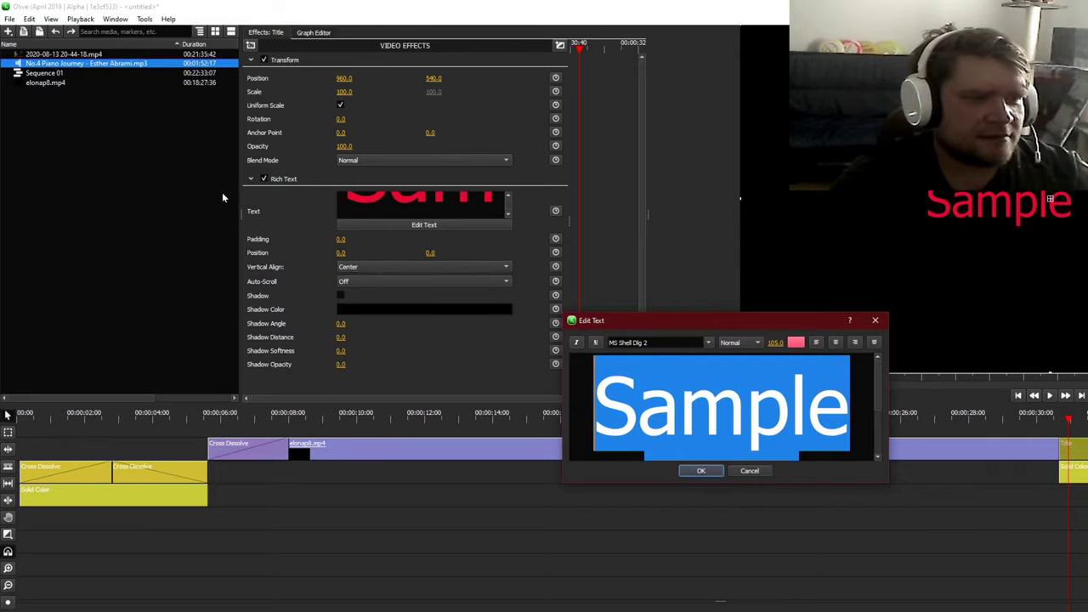
{"action": "type", "text": "a..."}
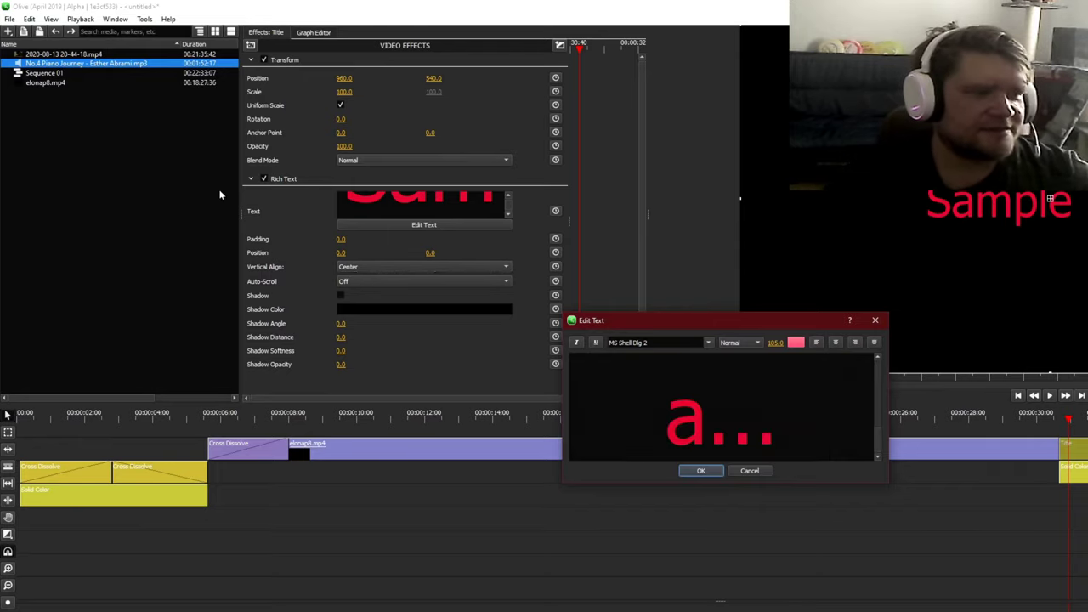
{"action": "left_click", "coordinate": [702, 471]}
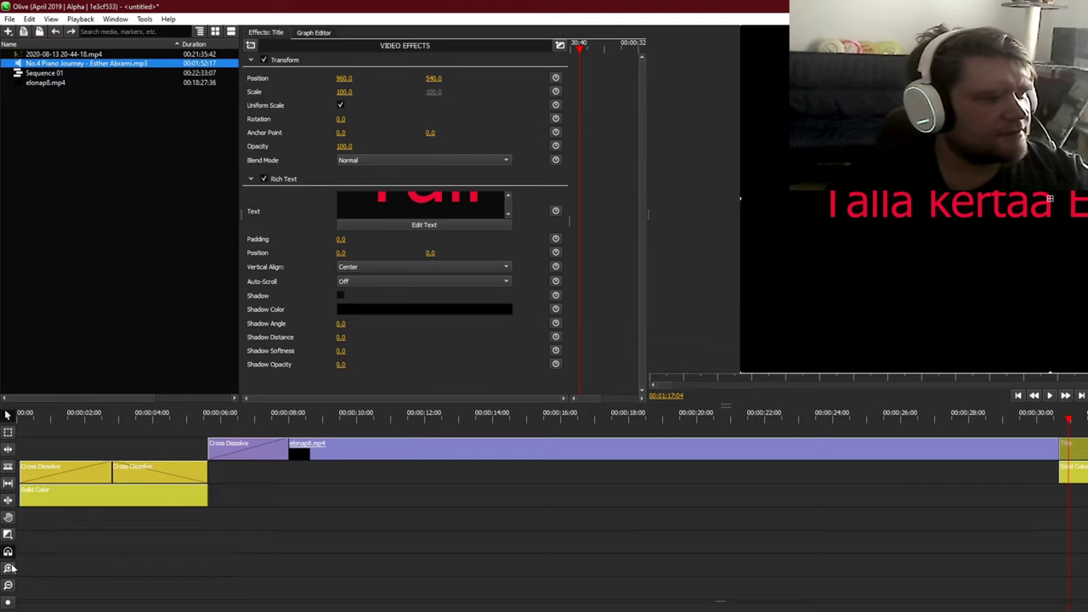
Step: Give the title text a white shadow with angle 44, distance 9, softness 8 and opacity 5
{"action": "left_click", "coordinate": [340, 295]}
{"action": "left_click", "coordinate": [351, 309]}
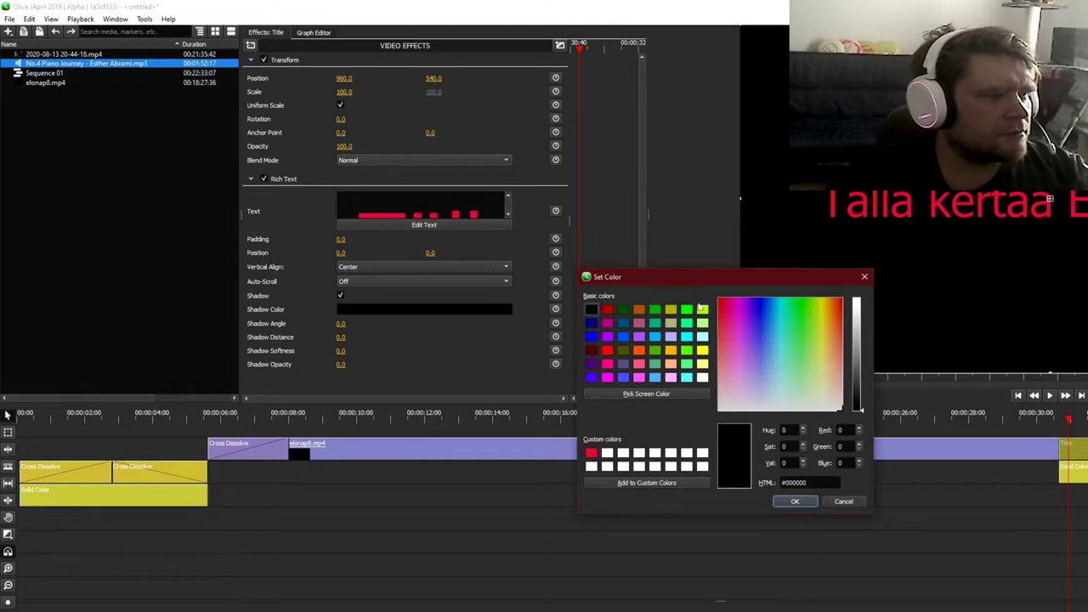
{"action": "left_click", "coordinate": [702, 378]}
{"action": "left_click", "coordinate": [796, 502]}
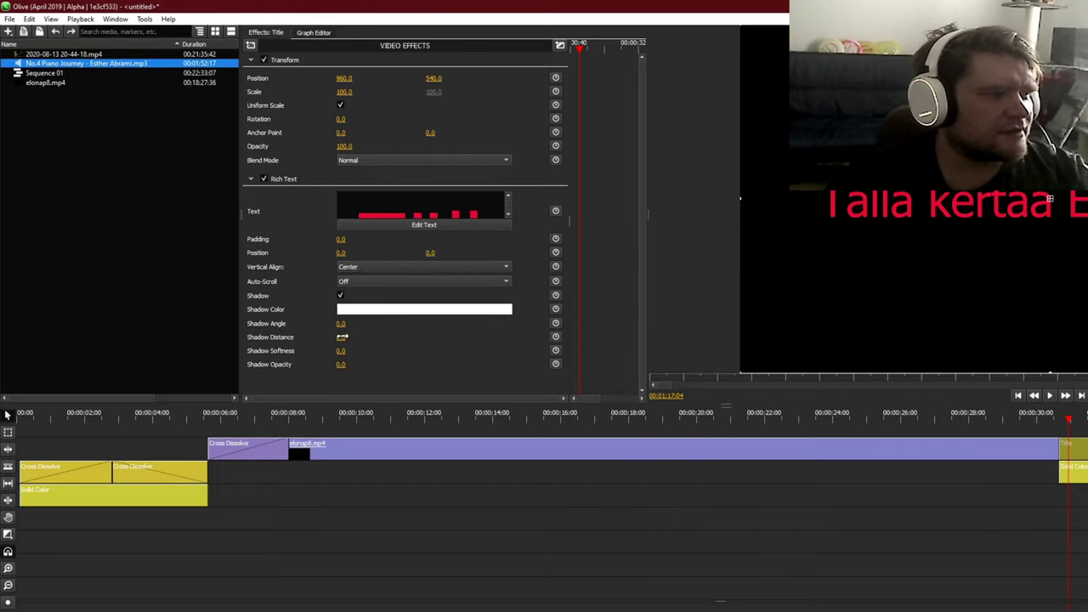
{"action": "left_click_drag", "start_coordinate": [342, 337], "coordinate": [337, 364]}
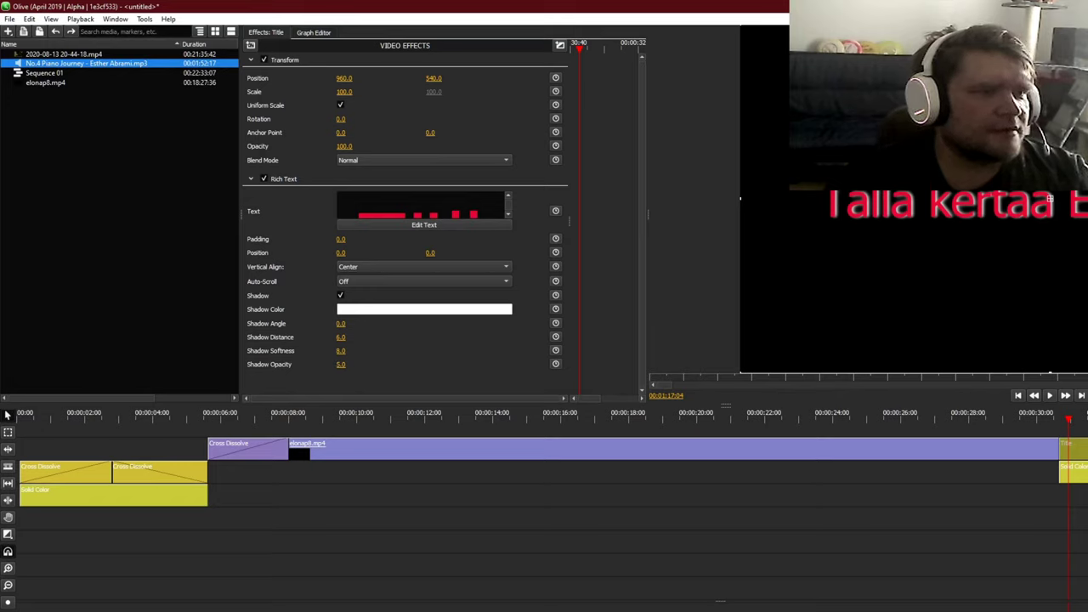
{"action": "mouse_move", "coordinate": [340, 323]}
{"action": "left_mouse_down"}
{"action": "mouse_move", "coordinate": [378, 323]}
{"action": "mouse_move", "coordinate": [342, 336]}
{"action": "left_mouse_up"}
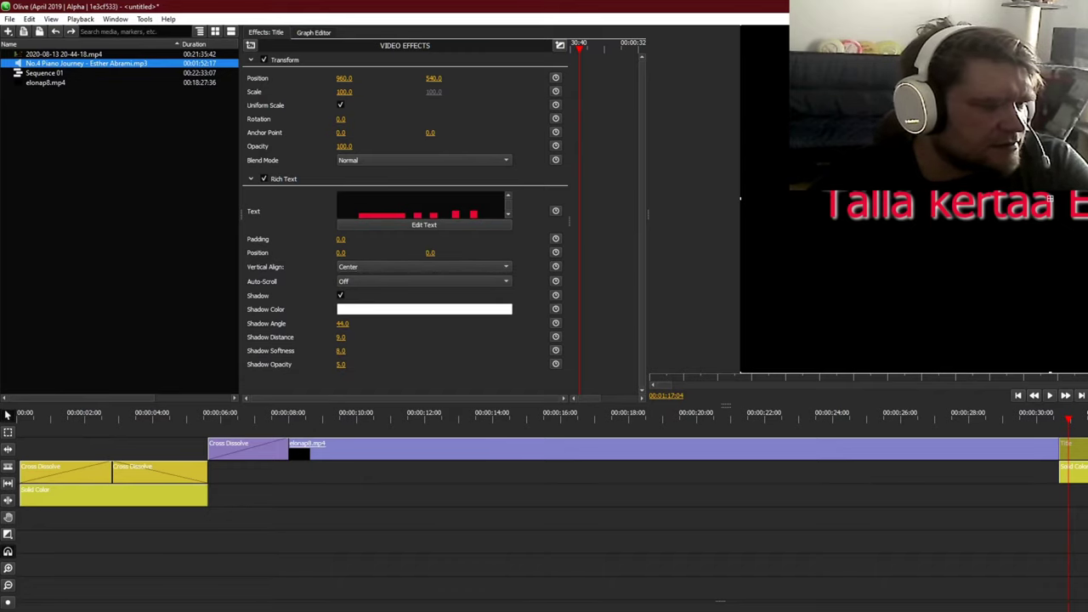
{"action": "scroll", "coordinate": [544, 472], "scroll_direction": "right", "scroll_amount": 5}
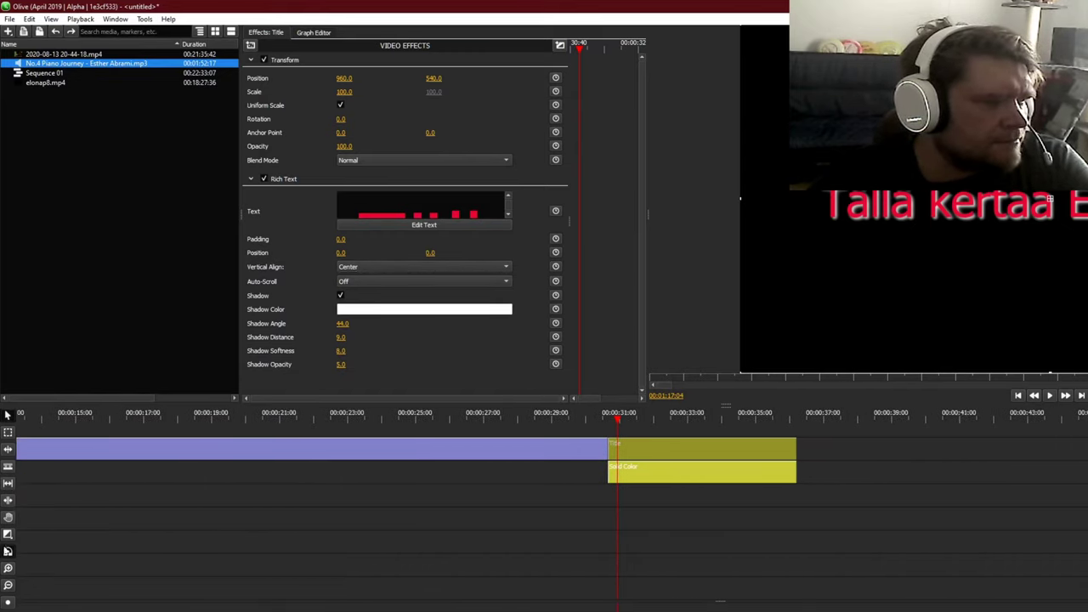
Step: Add default cross dissolve transitions to both the start and end of the second title clip
{"action": "left_click", "coordinate": [8, 534]}
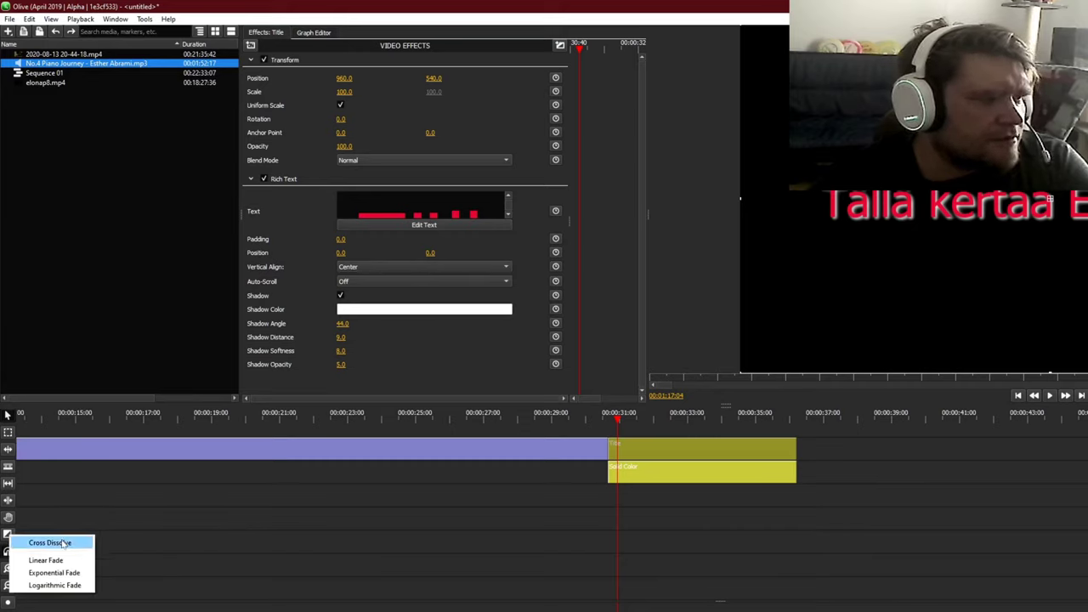
{"action": "left_click", "coordinate": [53, 543]}
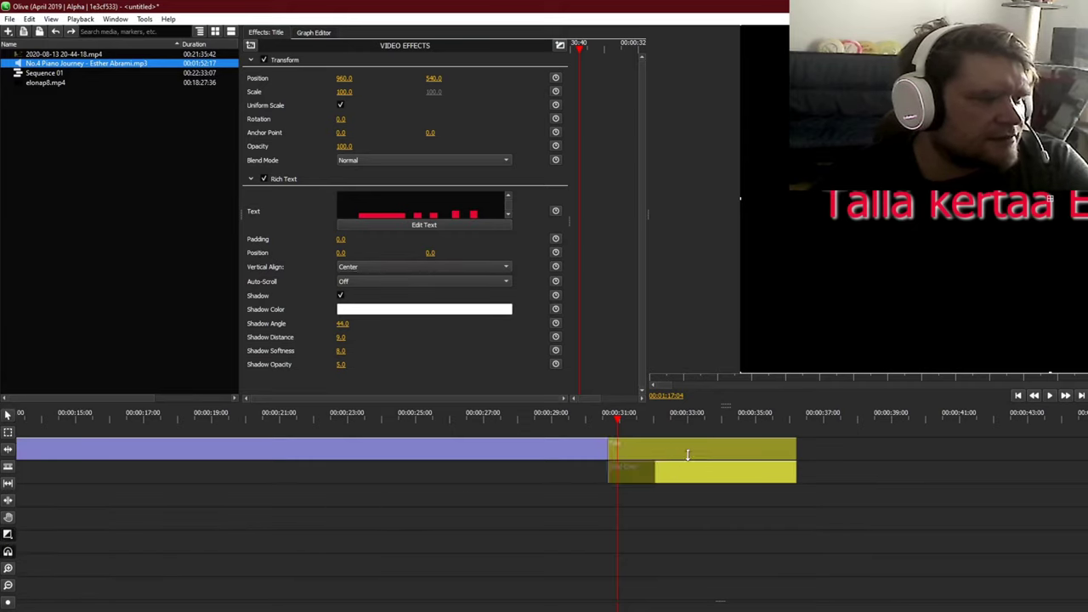
{"action": "left_click", "coordinate": [687, 455]}
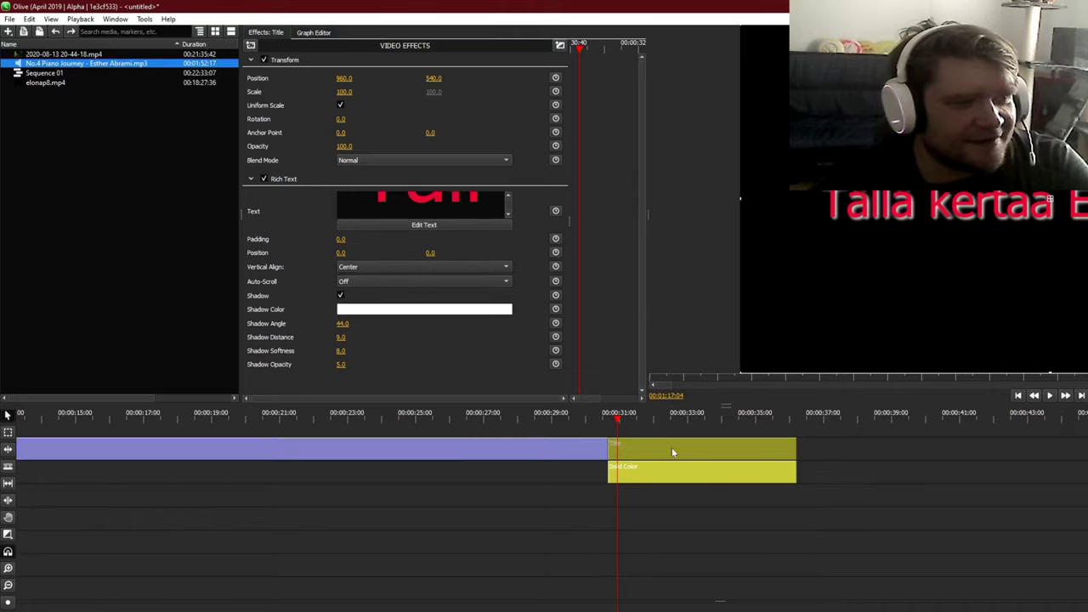
{"action": "right_click", "coordinate": [671, 450]}
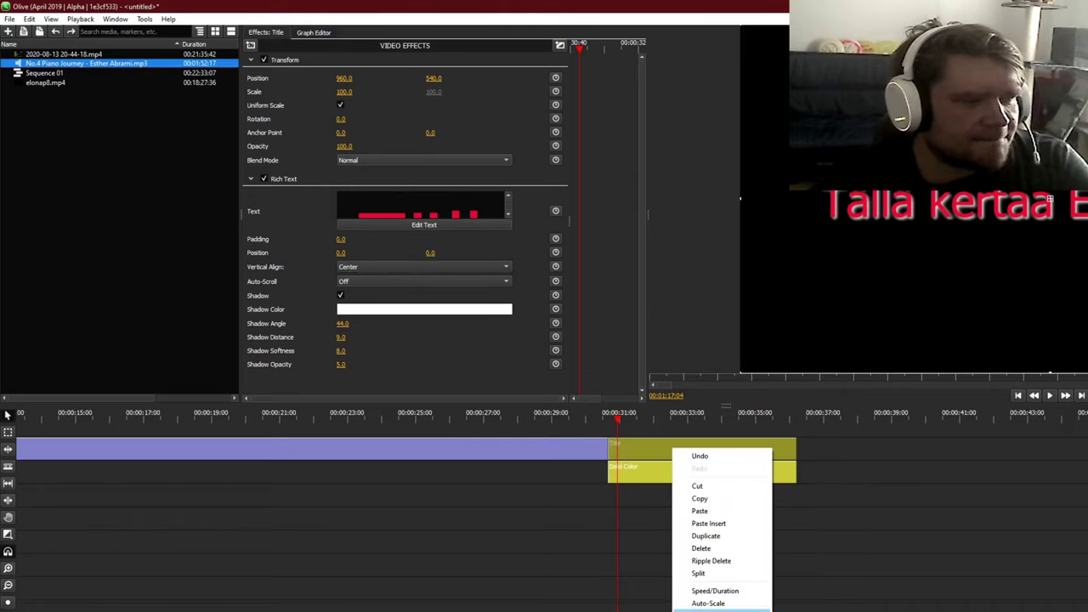
{"action": "left_click", "coordinate": [707, 610]}
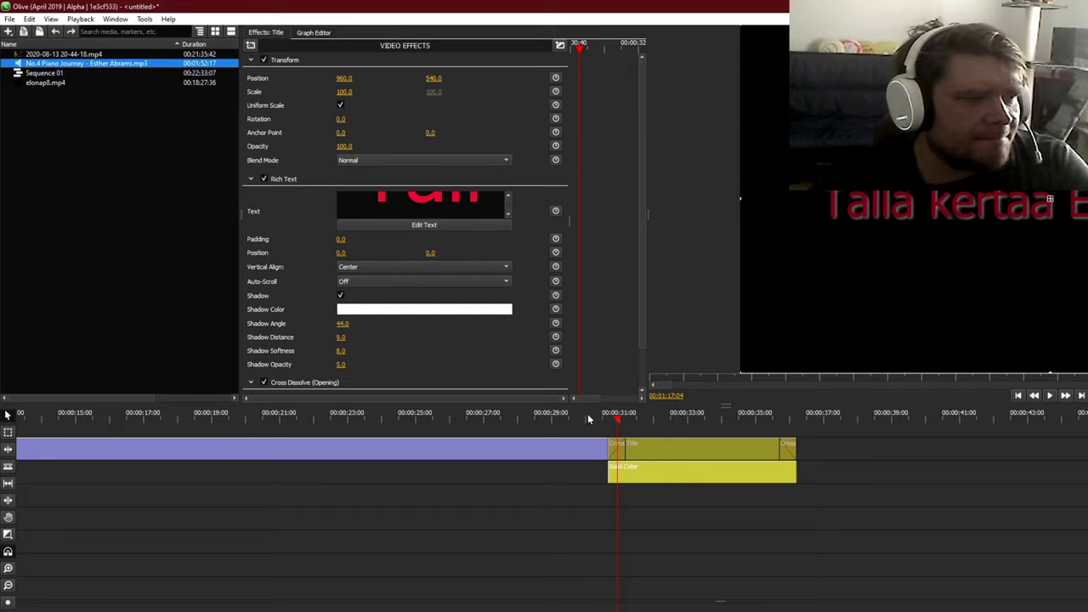
Step: Add a closing cross dissolve of about 0.6 seconds to the recap clip and preview the change to the second title
{"action": "left_click", "coordinate": [588, 418]}
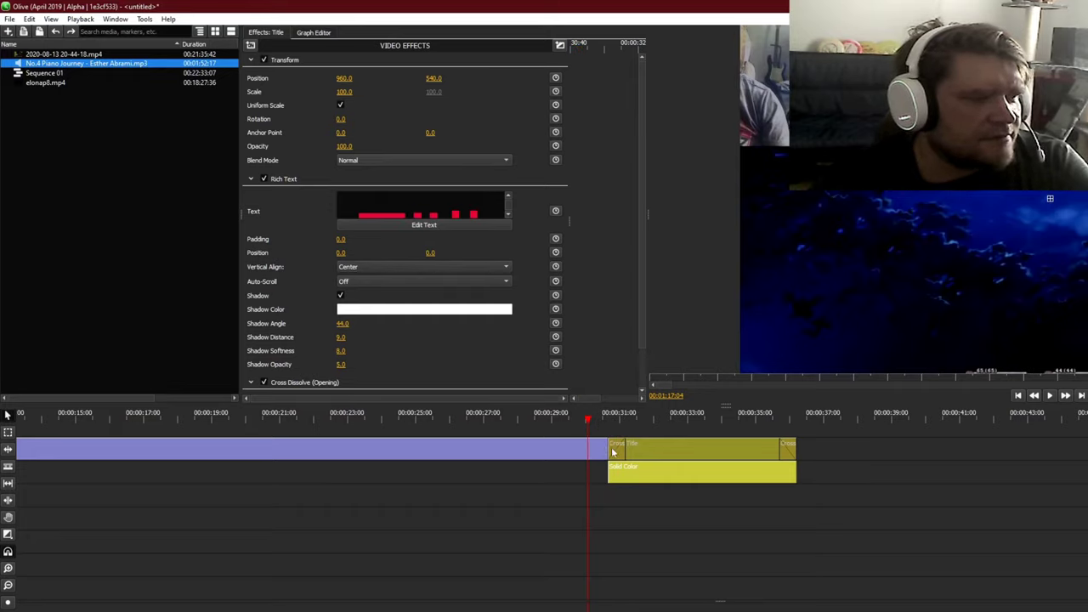
{"action": "left_click", "coordinate": [8, 534]}
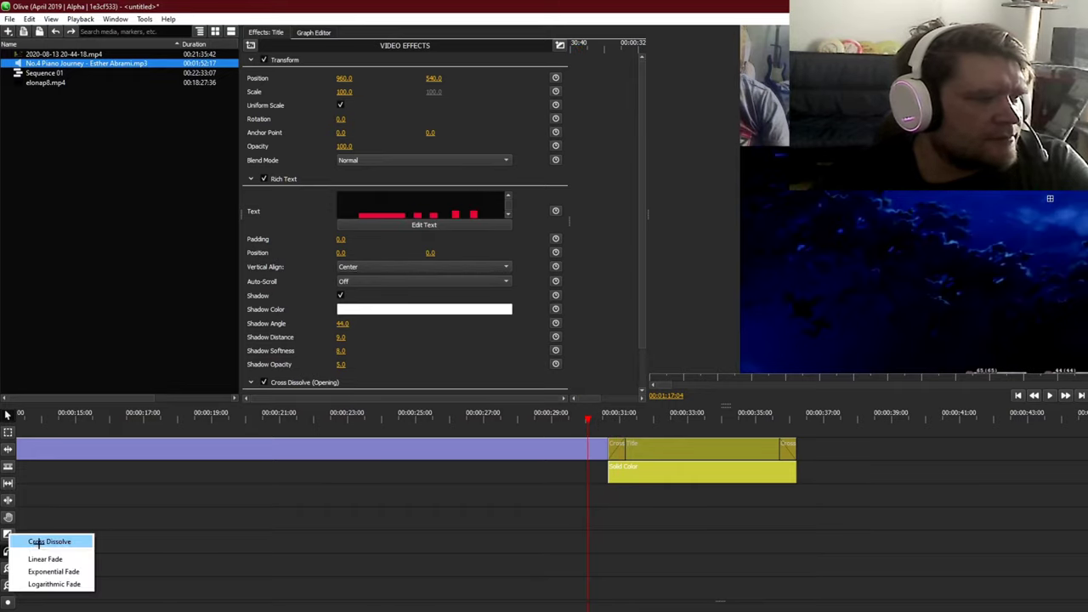
{"action": "left_click", "coordinate": [38, 542]}
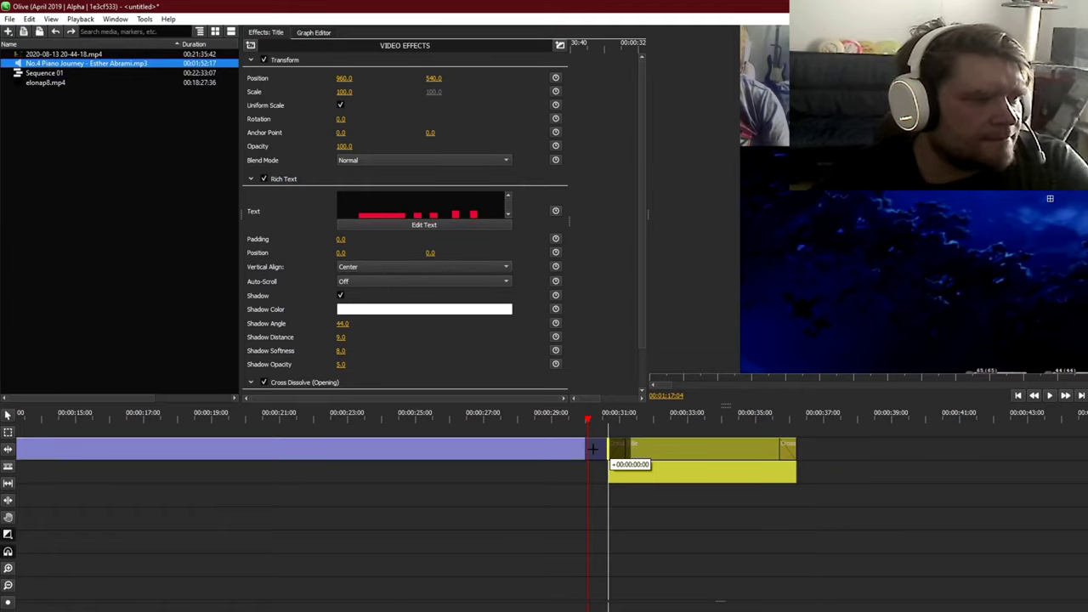
{"action": "left_click_drag", "start_coordinate": [583, 449], "coordinate": [559, 449]}
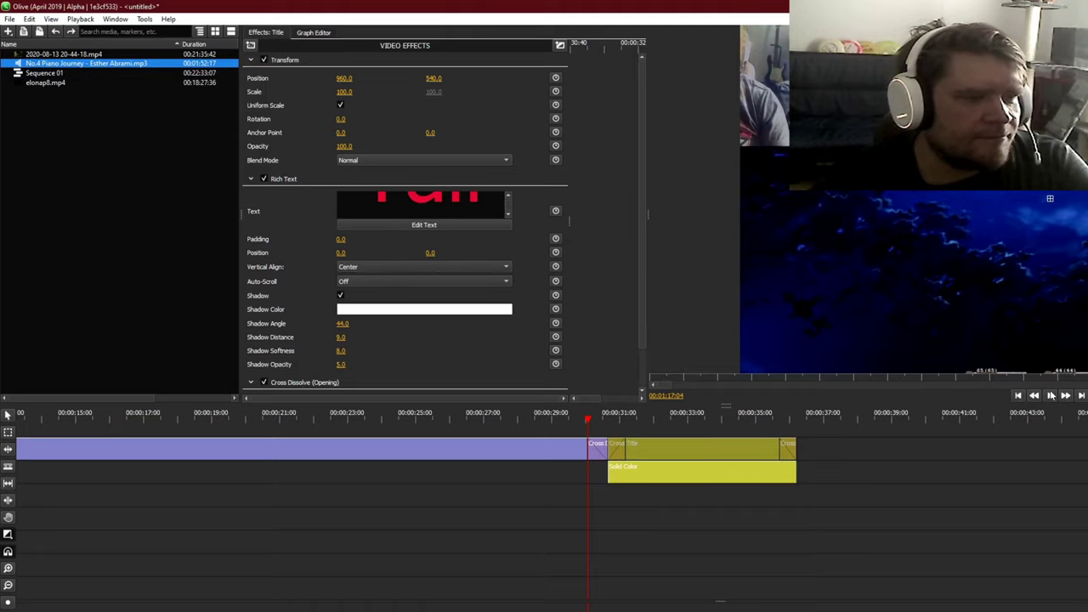
{"action": "left_click", "coordinate": [1050, 394]}
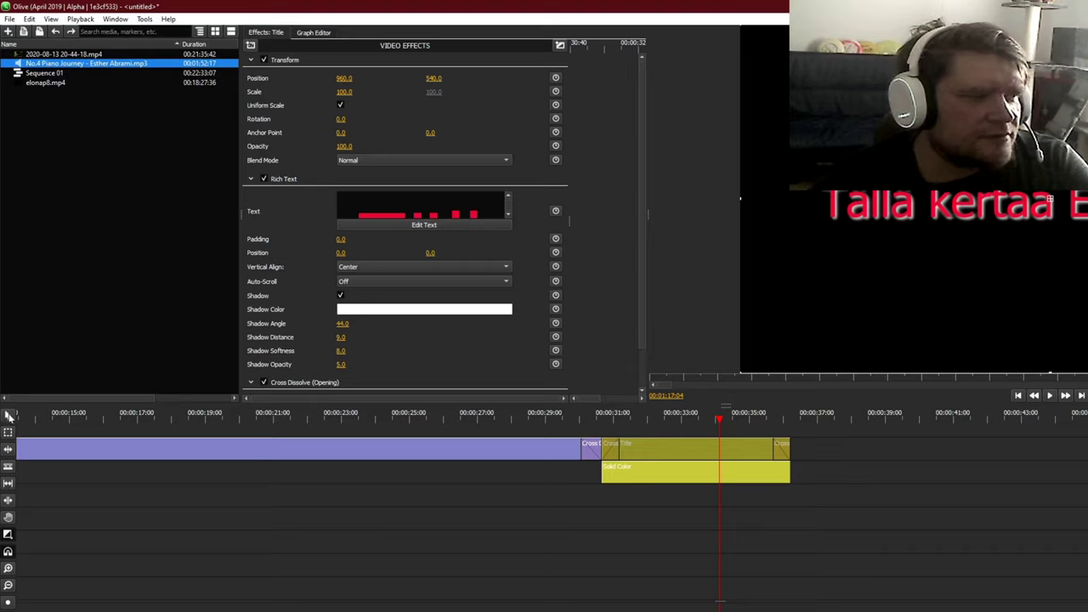
Step: Split the second title and its black solid at about 34 seconds and delete the parts after the cut
{"action": "left_click", "coordinate": [8, 415]}
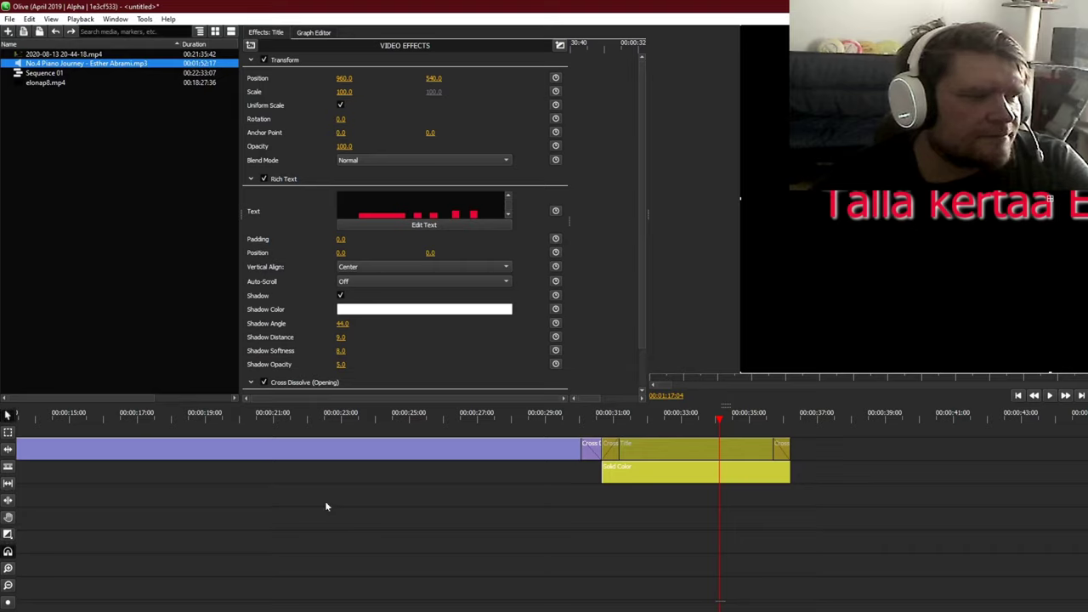
{"action": "left_click", "coordinate": [7, 465]}
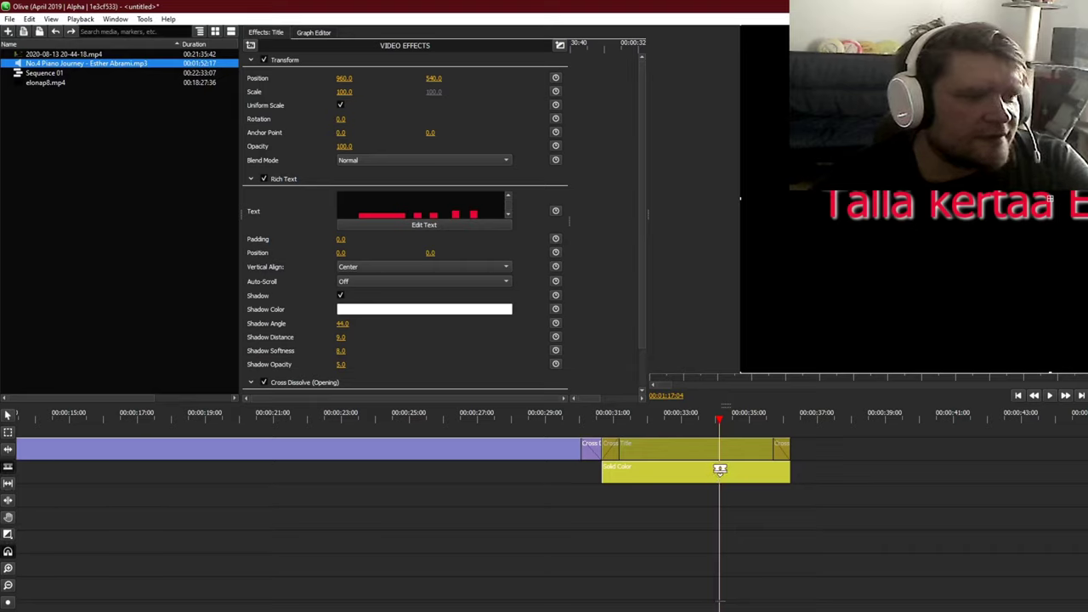
{"action": "left_click_drag", "start_coordinate": [720, 469], "coordinate": [719, 445]}
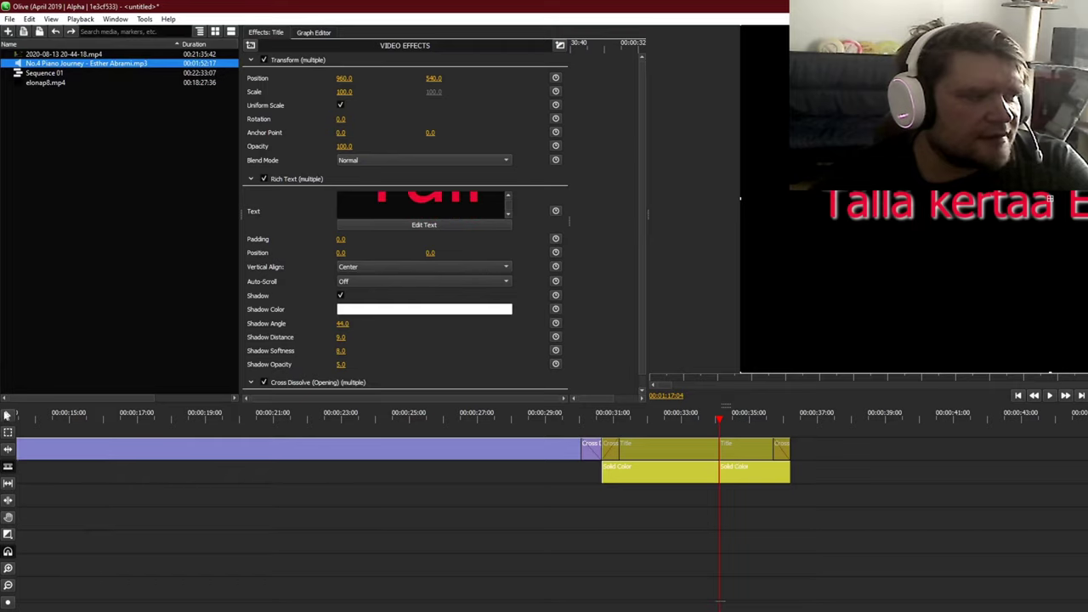
{"action": "left_click", "coordinate": [8, 415]}
{"action": "left_click", "coordinate": [731, 448]}
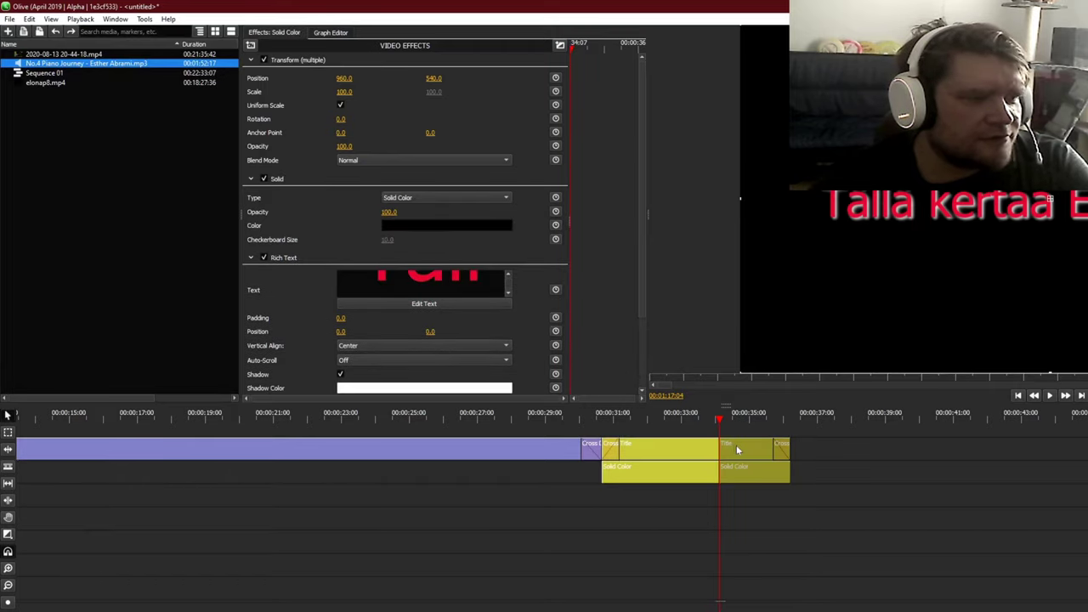
{"action": "right_click", "coordinate": [736, 446]}
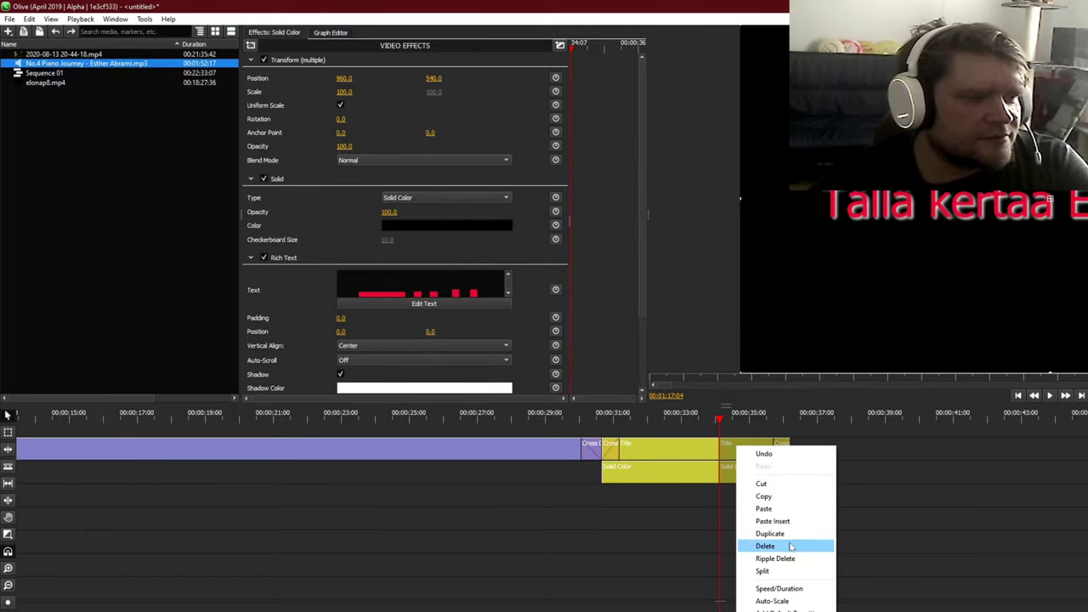
{"action": "left_click", "coordinate": [790, 546]}
Step: Add closing cross dissolves of about 0.9 seconds to the trimmed title and black solid clips
{"action": "left_click", "coordinate": [8, 534]}
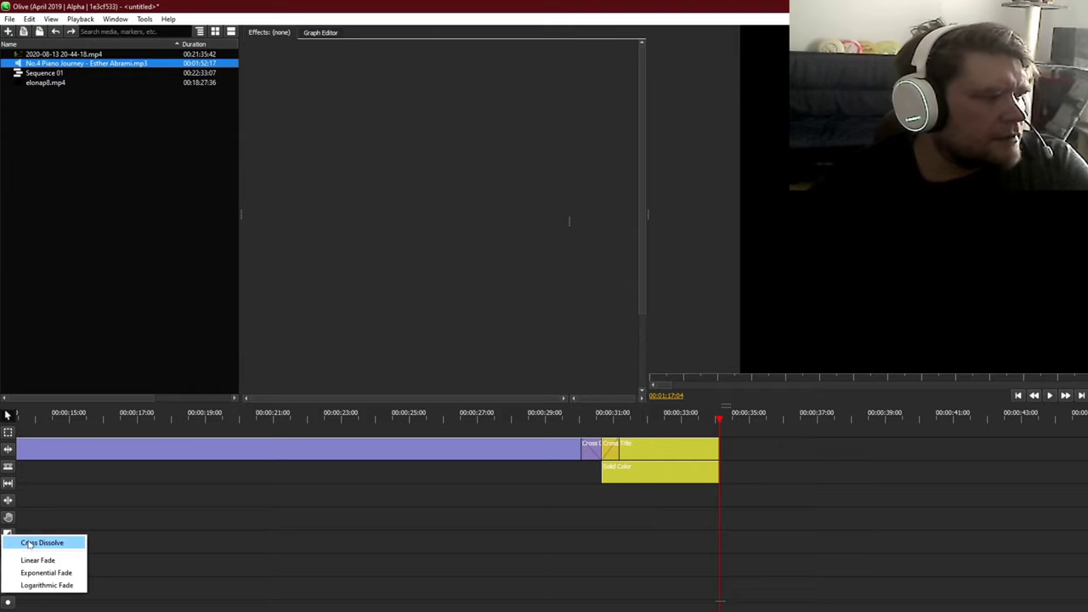
{"action": "left_click", "coordinate": [29, 539]}
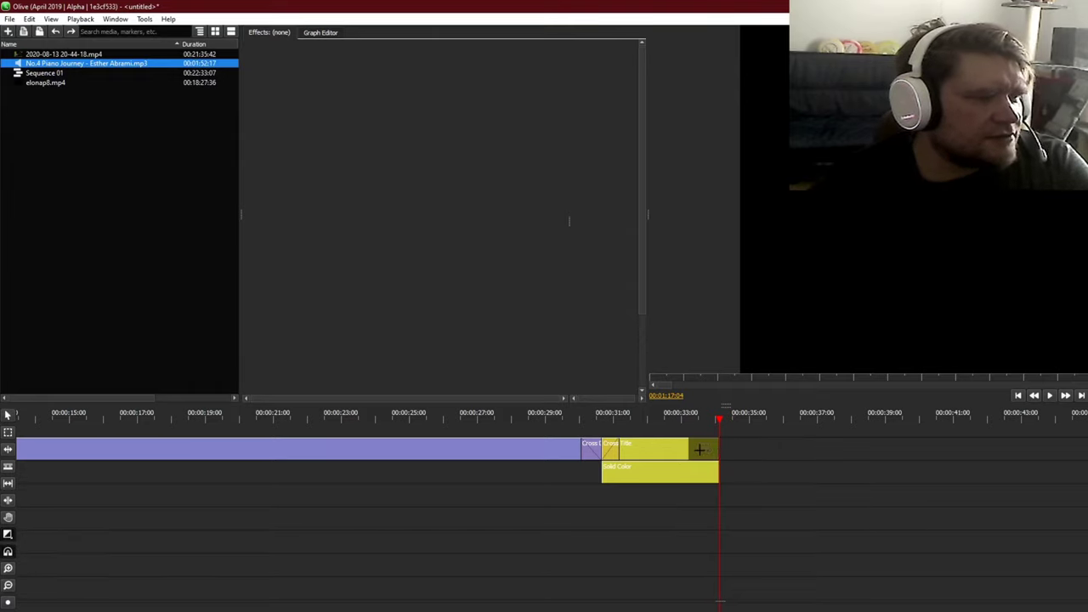
{"action": "mouse_move", "coordinate": [700, 450]}
{"action": "left_mouse_down"}
{"action": "mouse_move", "coordinate": [688, 450]}
{"action": "mouse_move", "coordinate": [716, 473]}
{"action": "mouse_move", "coordinate": [690, 469]}
{"action": "left_mouse_up"}
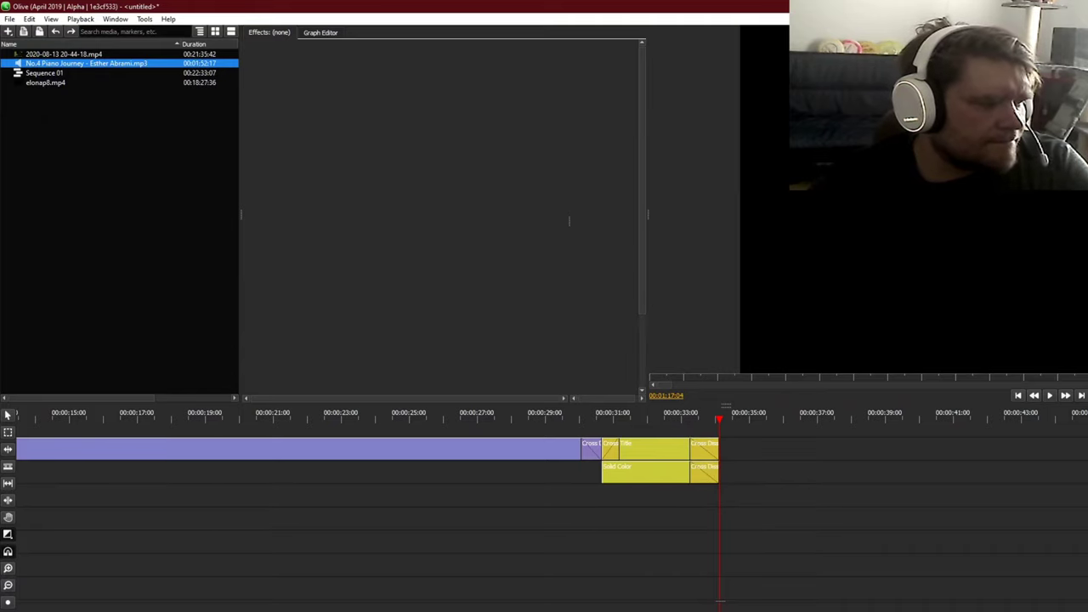
{"action": "scroll", "coordinate": [26, 430], "scroll_direction": "right", "scroll_amount": 5}
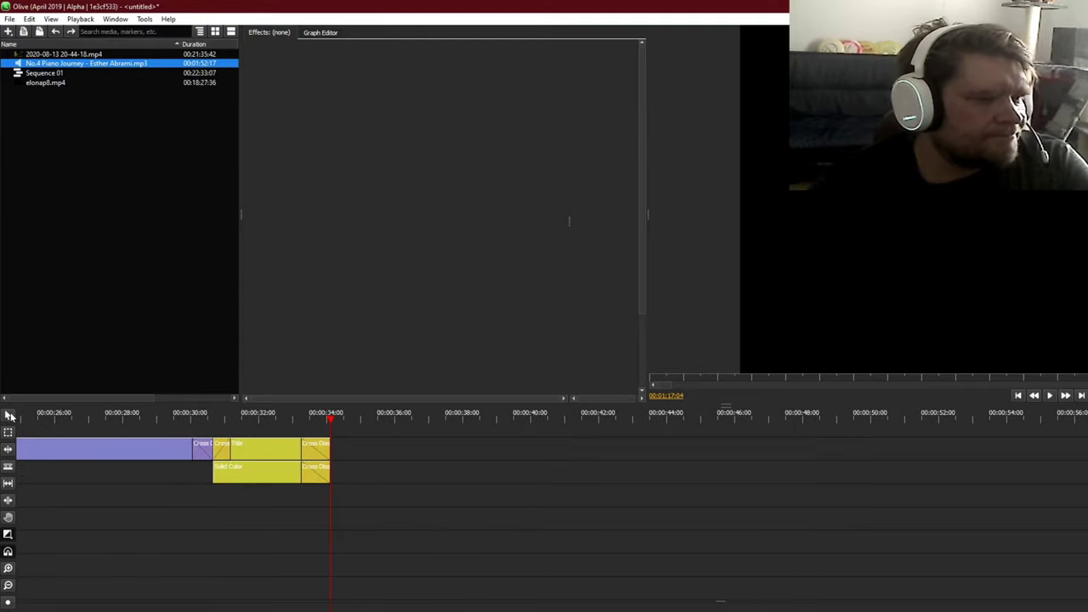
{"action": "key", "text": "ctrl+a"}
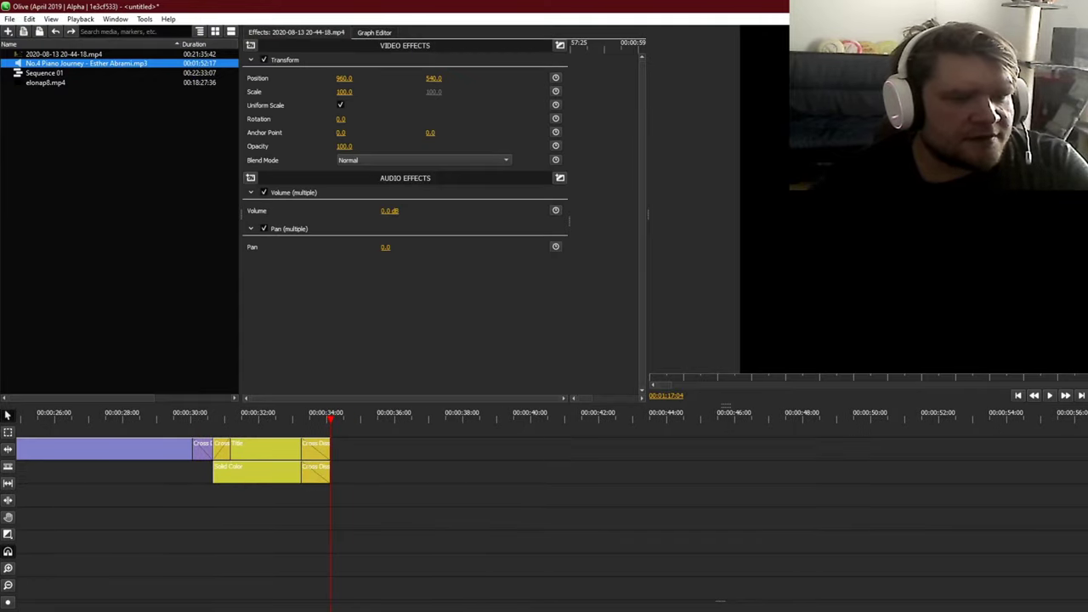
{"action": "left_click_drag", "start_coordinate": [1084, 605], "coordinate": [331, 588]}
{"action": "left_click", "coordinate": [273, 424]}
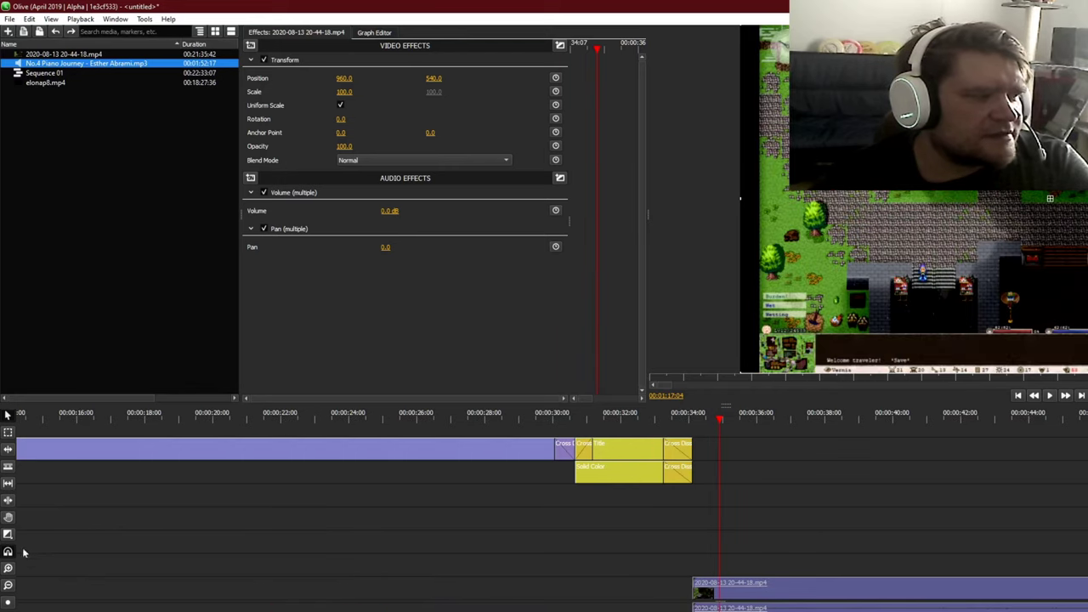
Step: Add an opening cross dissolve with a length of 00:00:01:03 to the new recording's video and preview the transition from the title
{"action": "left_click", "coordinate": [7, 537]}
{"action": "left_click", "coordinate": [39, 544]}
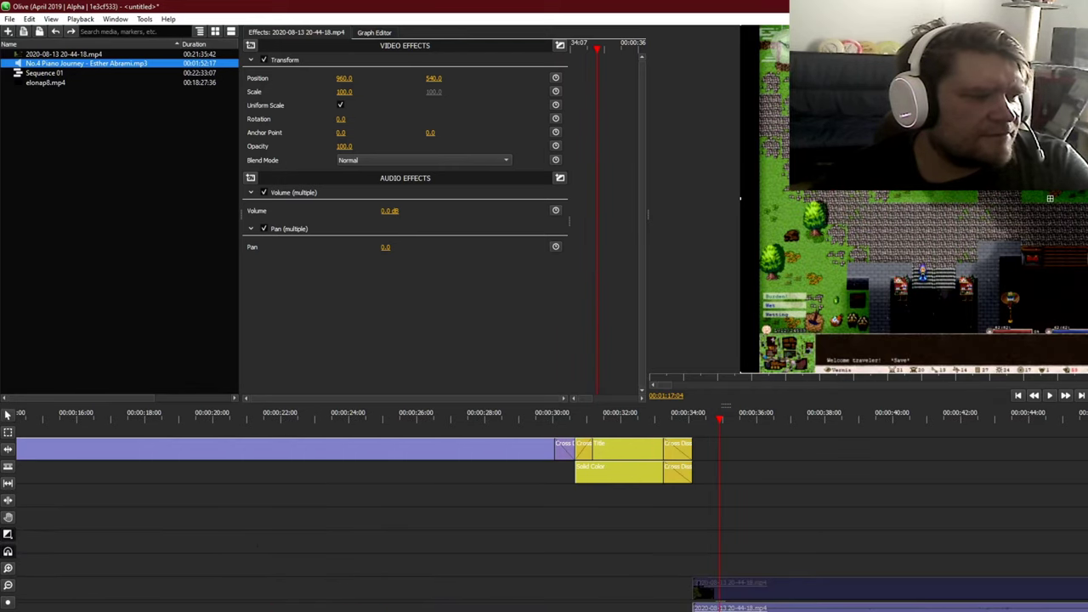
{"action": "left_click_drag", "start_coordinate": [694, 586], "coordinate": [730, 587]}
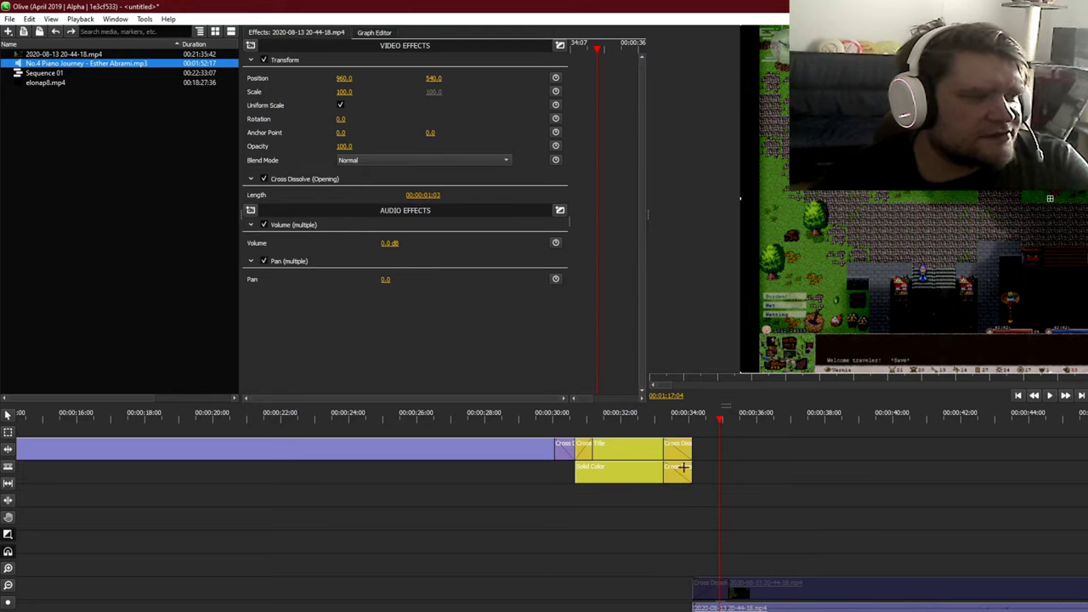
{"action": "left_click", "coordinate": [630, 414]}
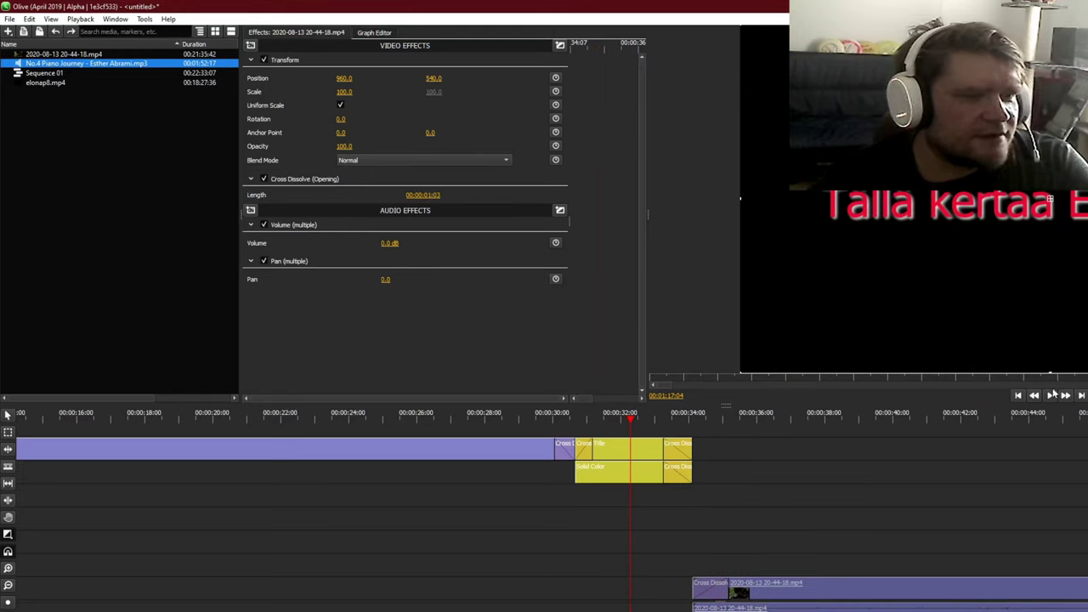
{"action": "left_click", "coordinate": [1050, 396]}
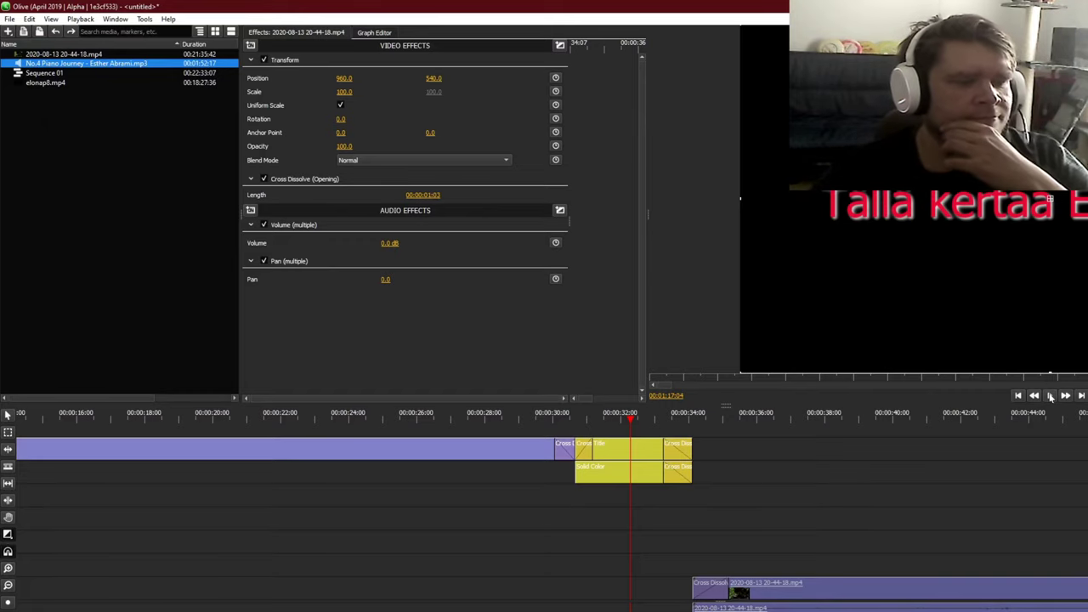
{"action": "left_click", "coordinate": [1051, 396]}
Step: Split the piano music where the new recording begins and delete the part after the cut
{"action": "left_click", "coordinate": [11, 534]}
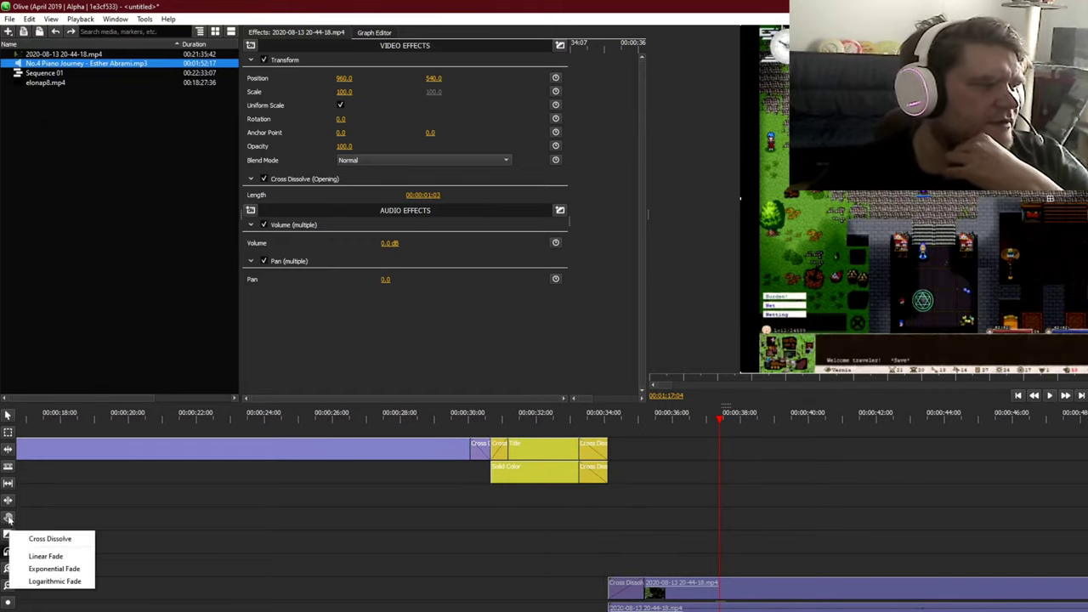
{"action": "left_click", "coordinate": [8, 466]}
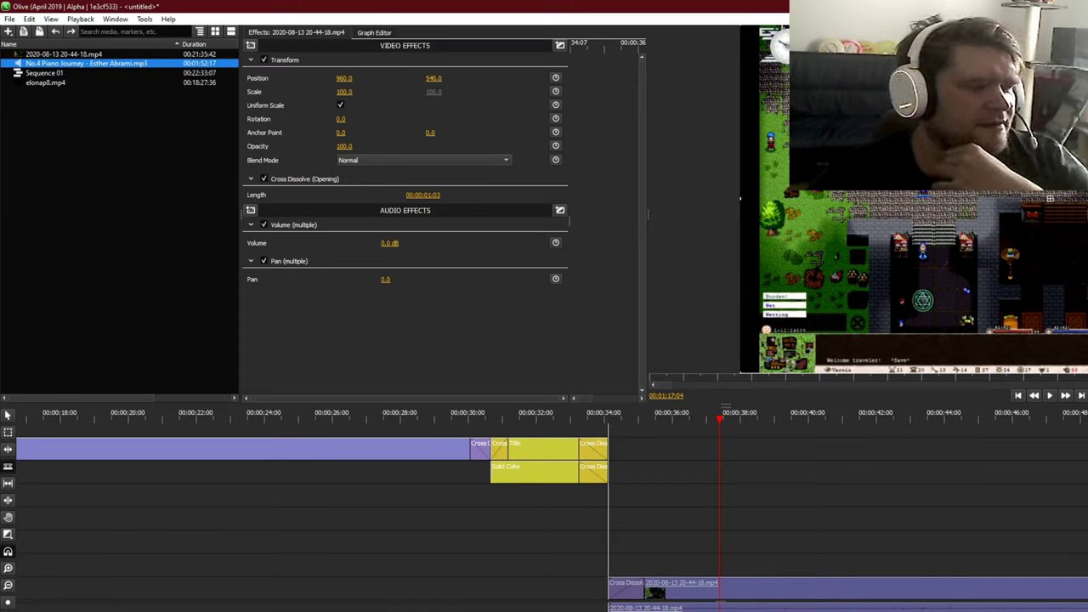
{"action": "left_click", "coordinate": [7, 415]}
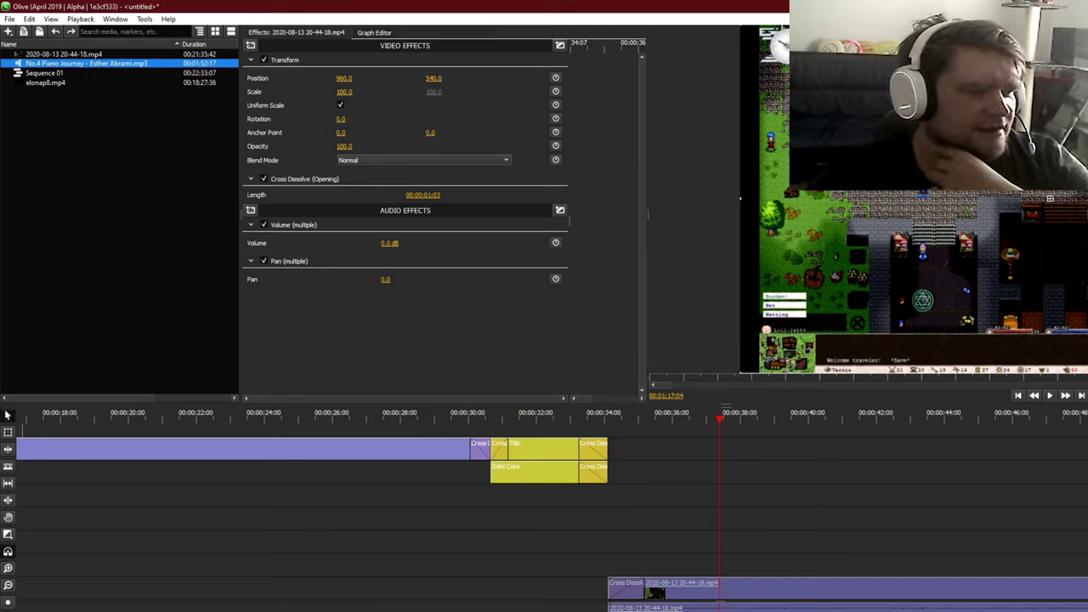
{"action": "right_click", "coordinate": [766, 518]}
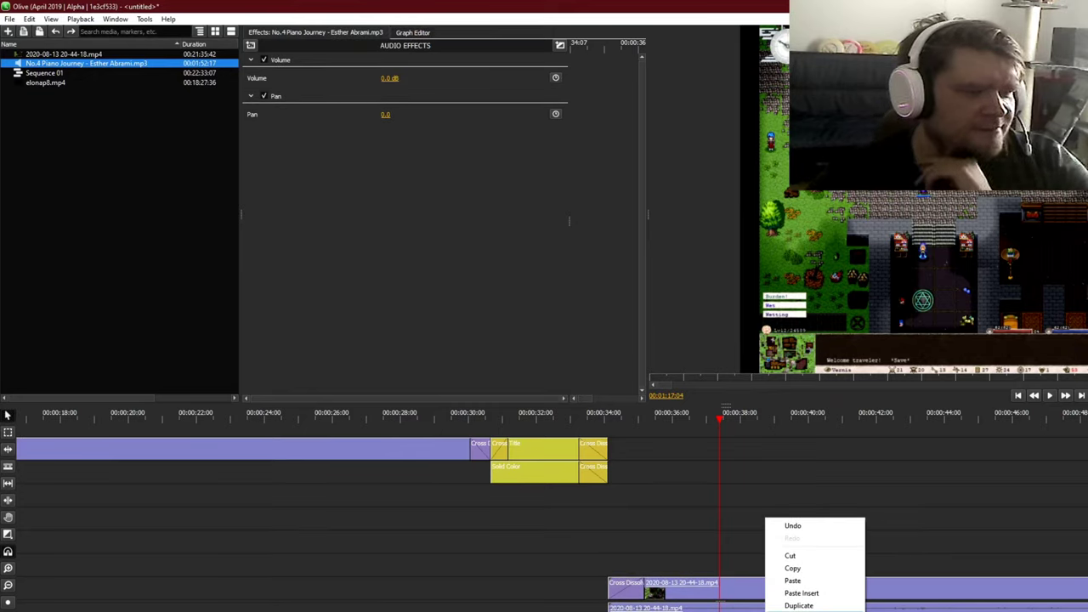
{"action": "left_click", "coordinate": [798, 611]}
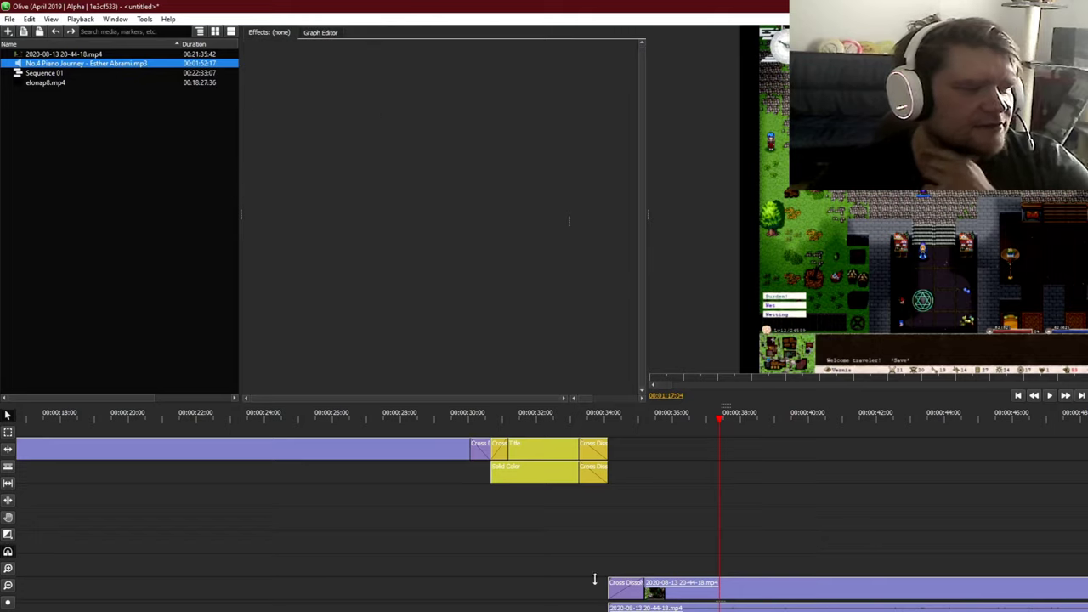
Step: Fade out the end of the trimmed piano music with an Exponential Fade and preview the transition into the recording
{"action": "left_click", "coordinate": [8, 536]}
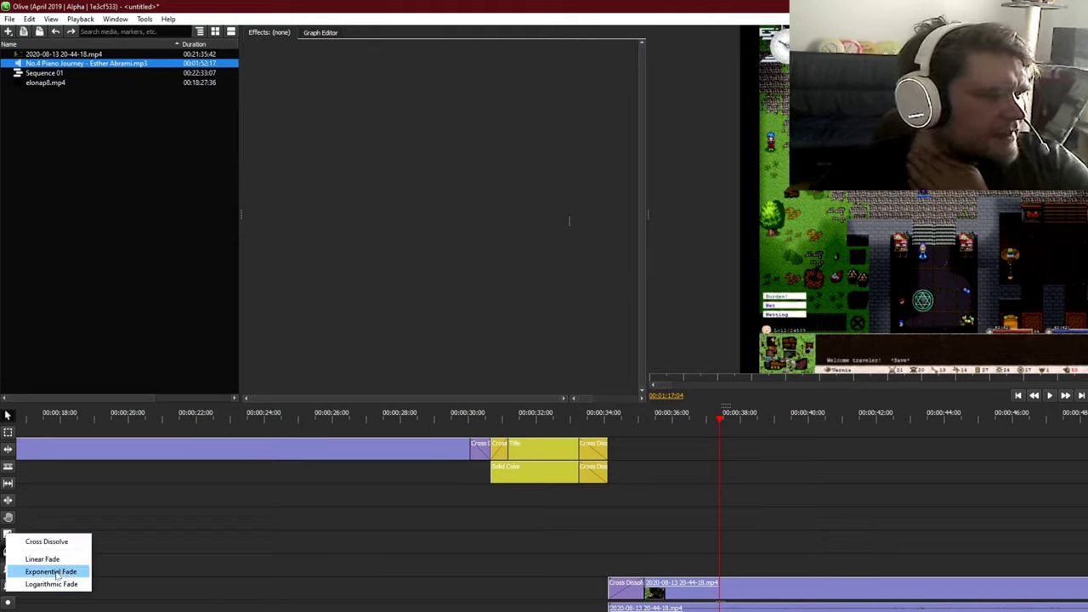
{"action": "left_click", "coordinate": [56, 574]}
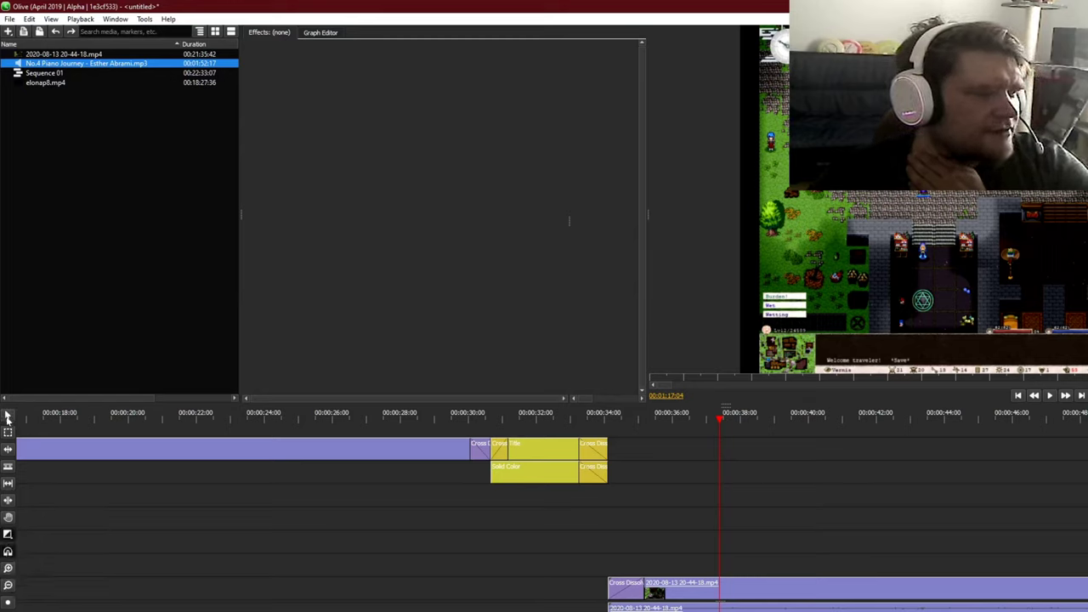
{"action": "left_click", "coordinate": [529, 414]}
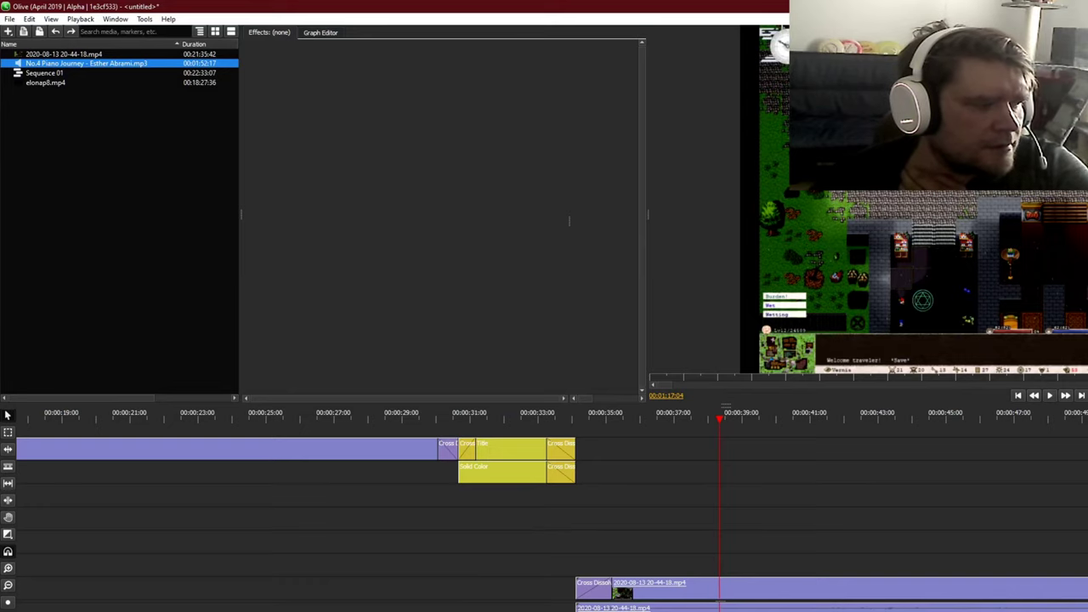
Step: Review the new recording from about 4:26 past the character's death for moments to edit
{"action": "scroll", "coordinate": [552, 510], "scroll_direction": "right", "scroll_amount": 15}
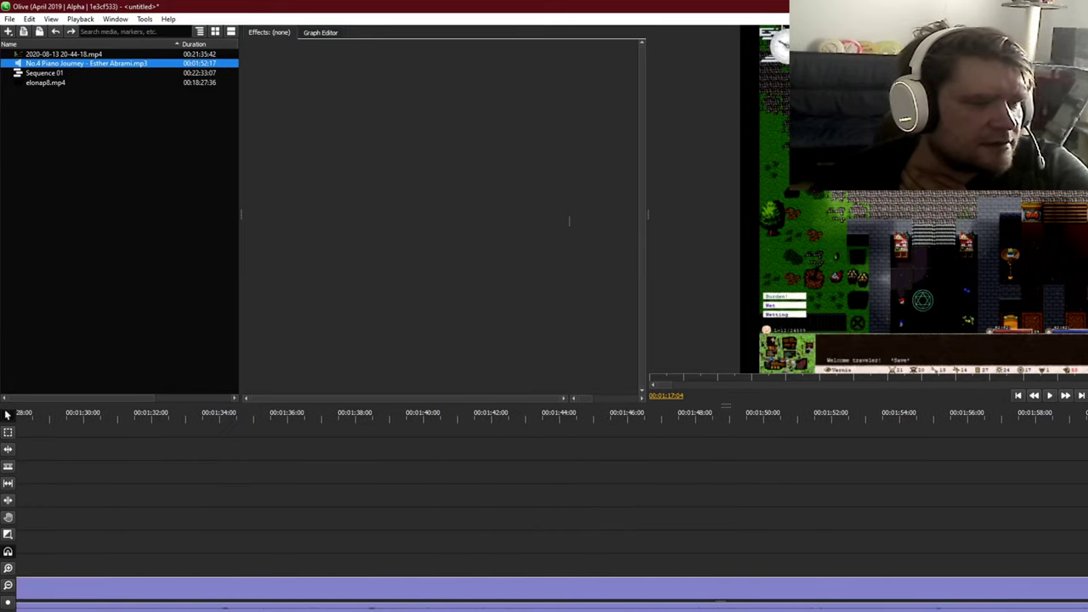
{"action": "scroll", "coordinate": [544, 493], "scroll_direction": "right", "scroll_amount": 15}
{"action": "scroll", "coordinate": [544, 510], "scroll_direction": "right", "scroll_amount": 15}
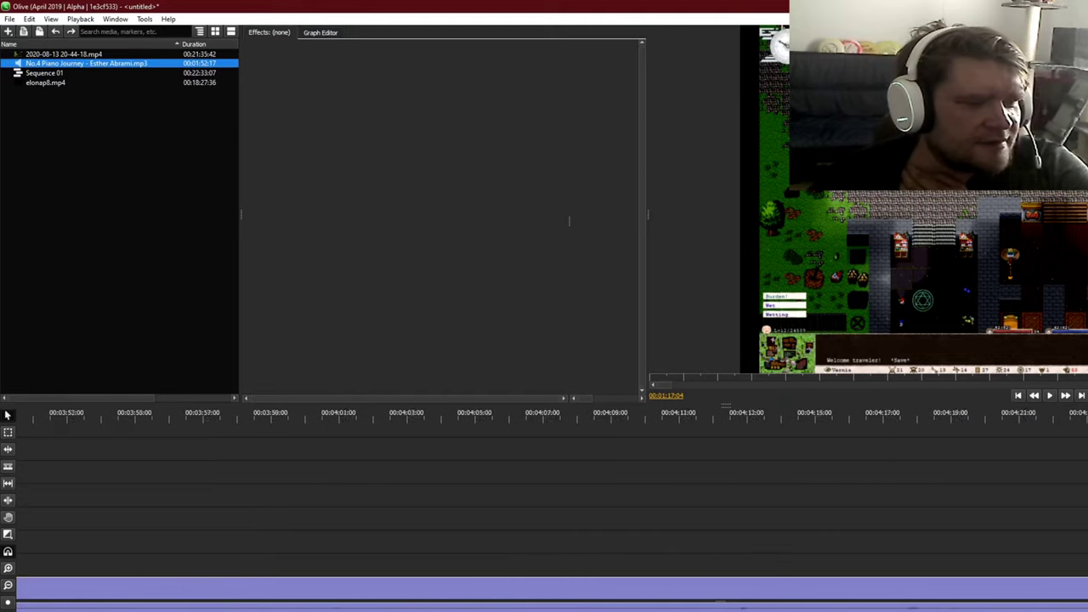
{"action": "scroll", "coordinate": [566, 440], "scroll_direction": "right", "scroll_amount": 5}
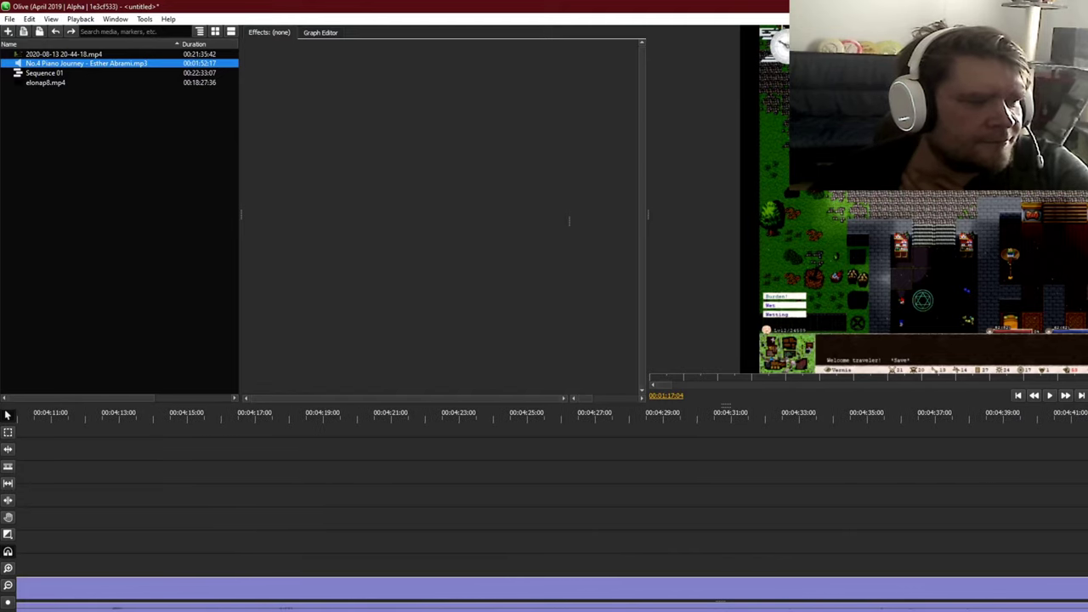
{"action": "left_click_drag", "start_coordinate": [594, 416], "coordinate": [550, 416]}
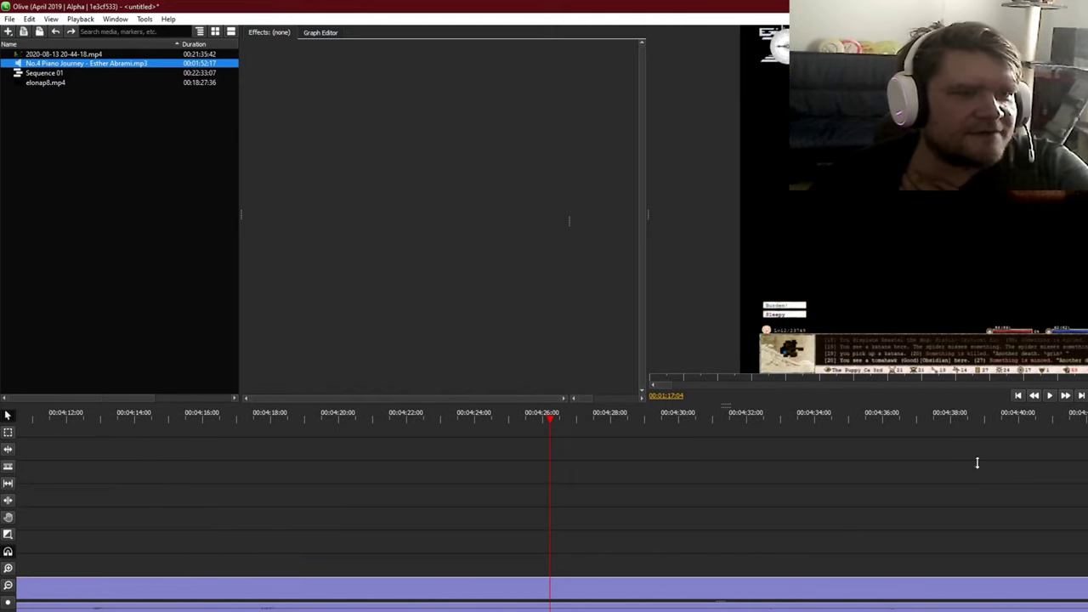
{"action": "left_click", "coordinate": [1052, 396]}
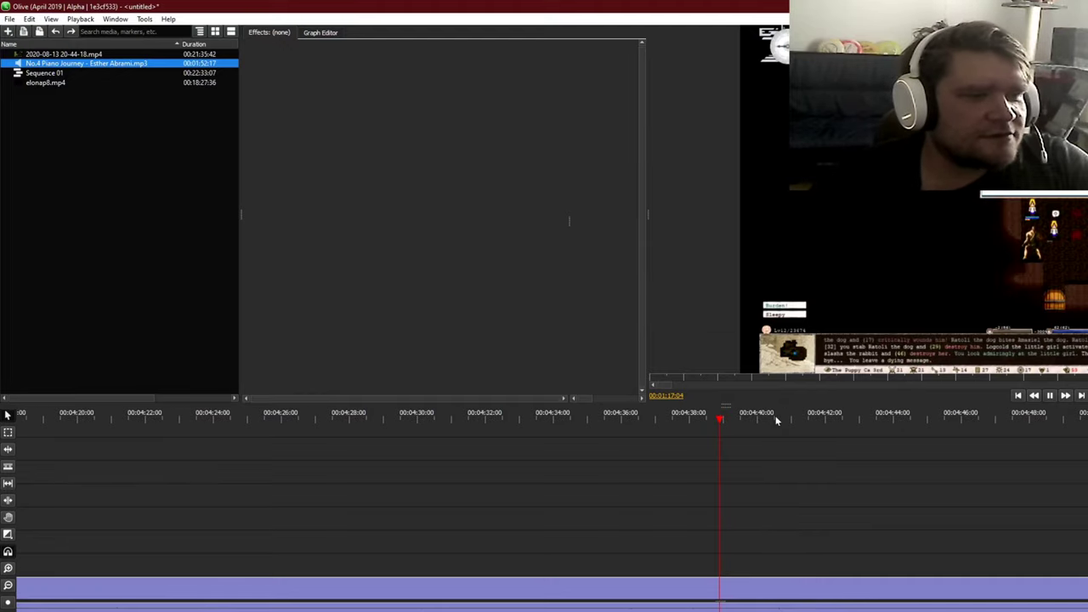
{"action": "left_click_drag", "start_coordinate": [827, 418], "coordinate": [1014, 420]}
{"action": "left_click", "coordinate": [1014, 419]}
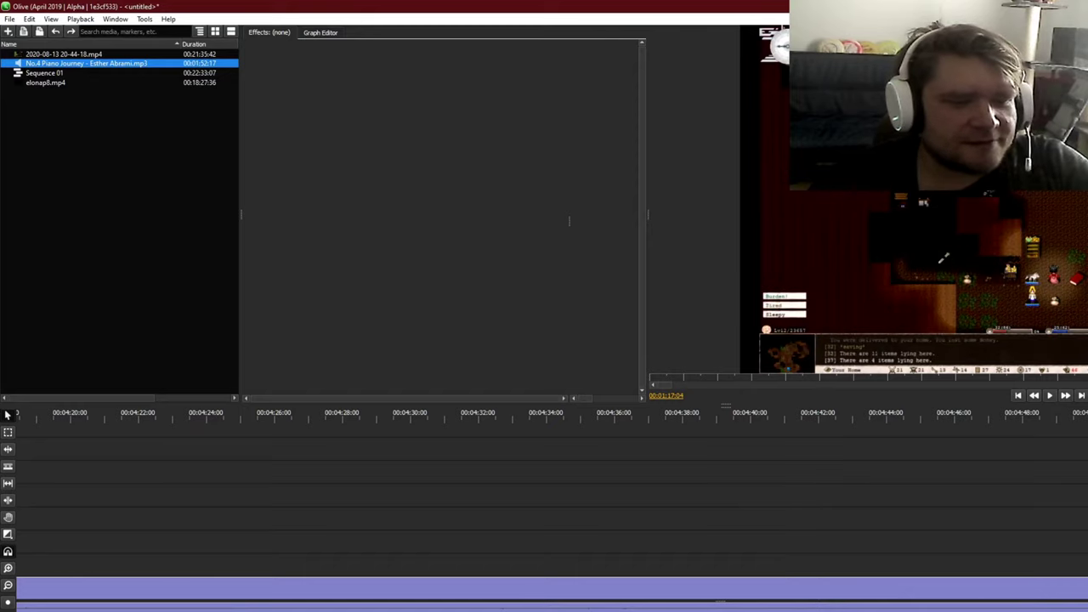
Step: Play the recording from about 4:59 through the home and town scenes to the shelter at about 5:19
{"action": "scroll", "coordinate": [551, 503], "scroll_direction": "right", "scroll_amount": 2}
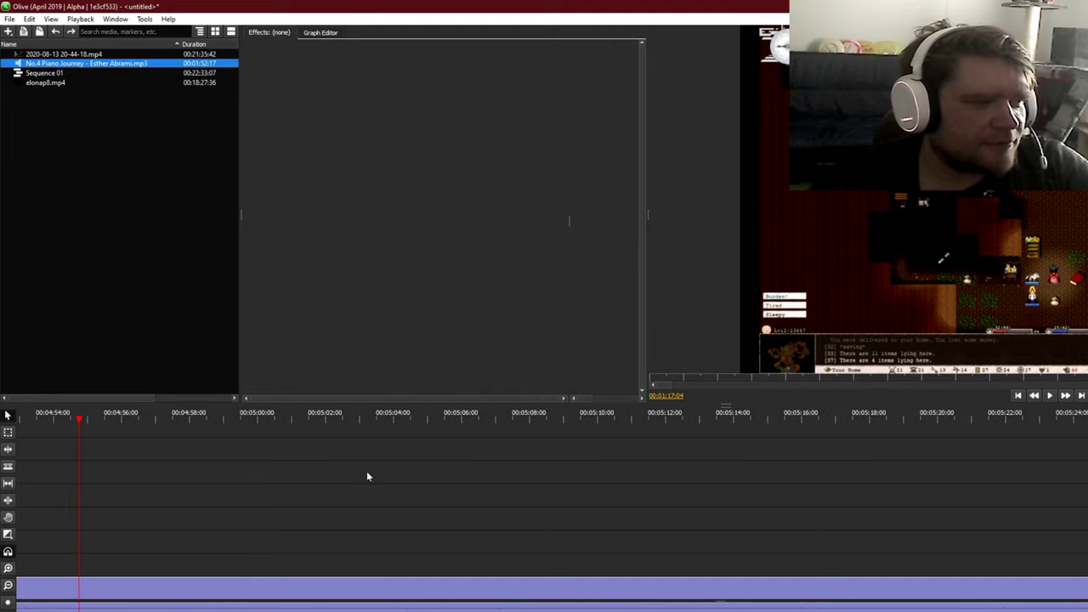
{"action": "left_click_drag", "start_coordinate": [367, 424], "coordinate": [220, 415]}
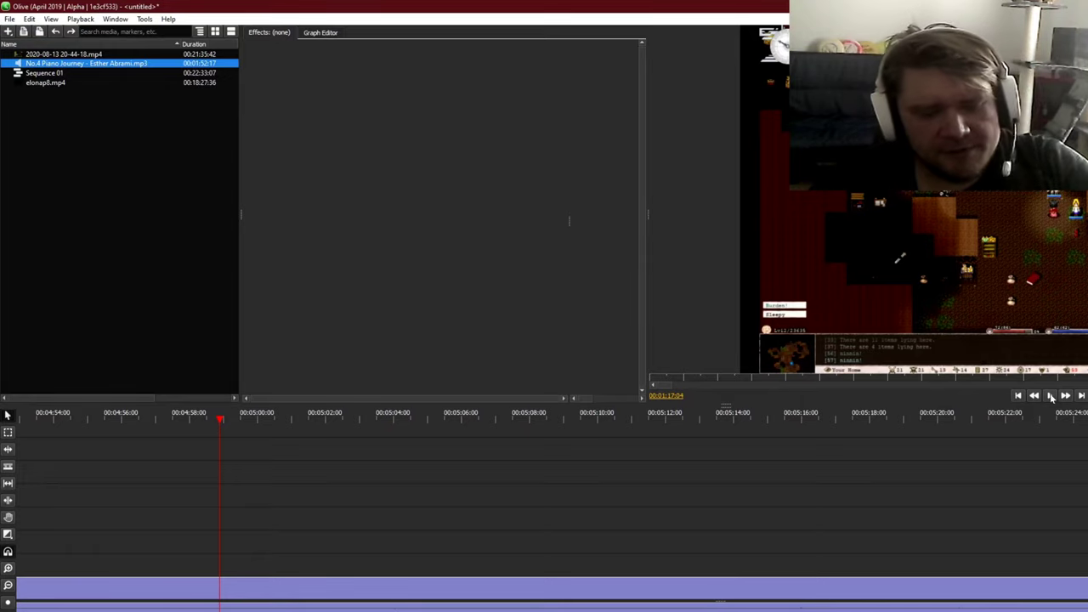
{"action": "left_click", "coordinate": [1051, 399]}
{"action": "left_click", "coordinate": [719, 563]}
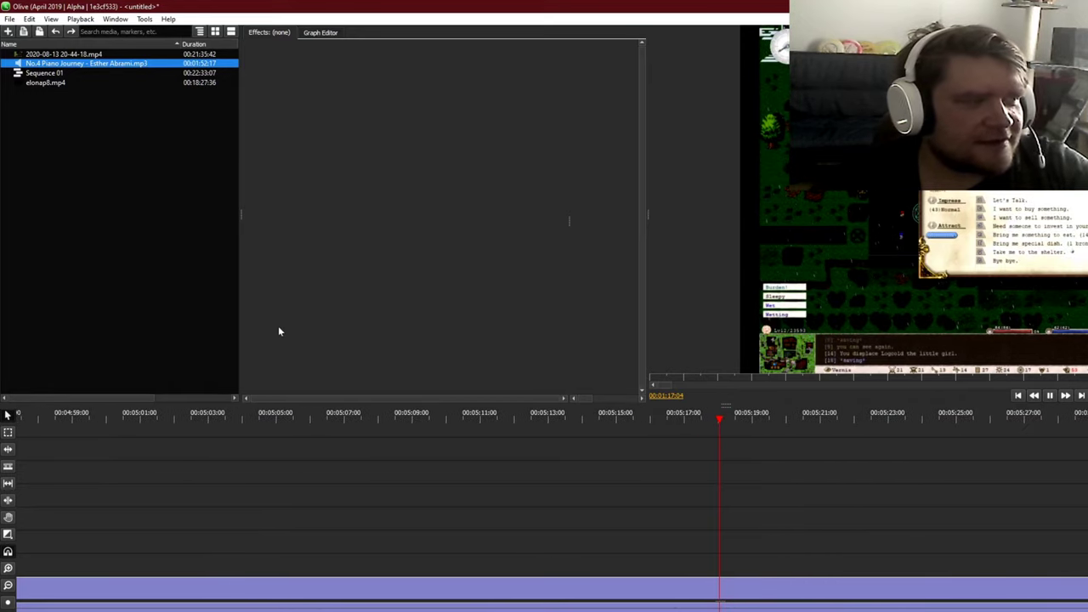
{"action": "key", "text": "space"}
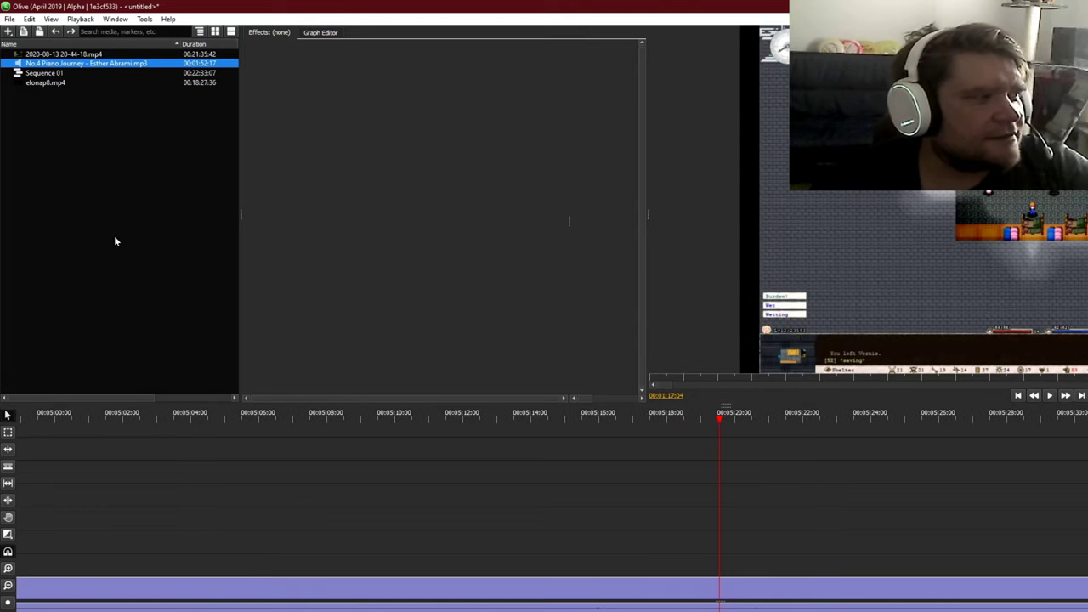
Step: Import thisisfine.png from the Editing projects folder into the project
{"action": "right_click", "coordinate": [116, 241]}
{"action": "left_click", "coordinate": [138, 245]}
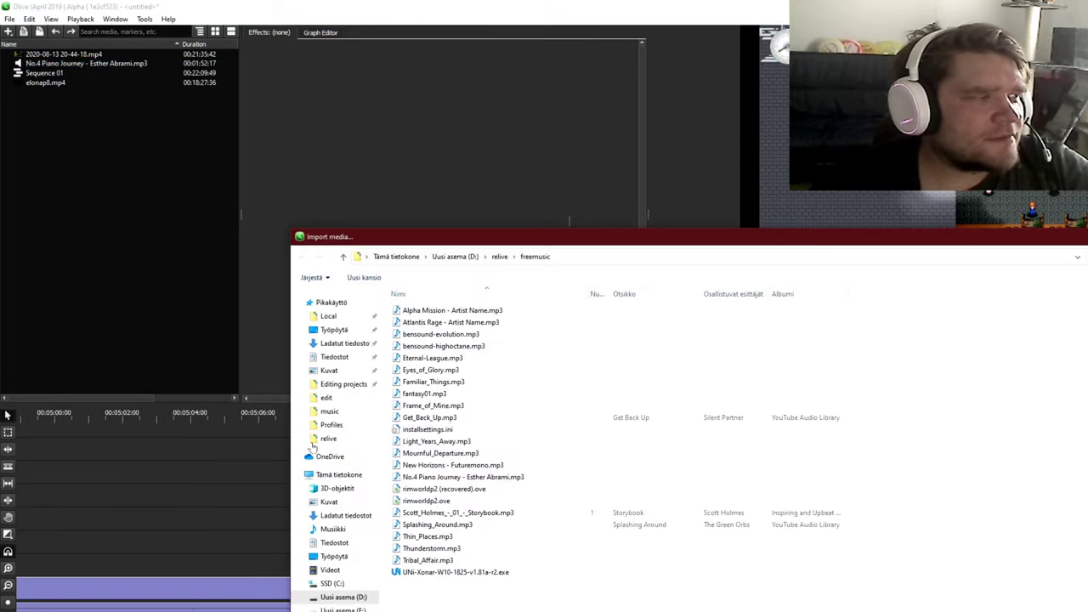
{"action": "left_click", "coordinate": [344, 383]}
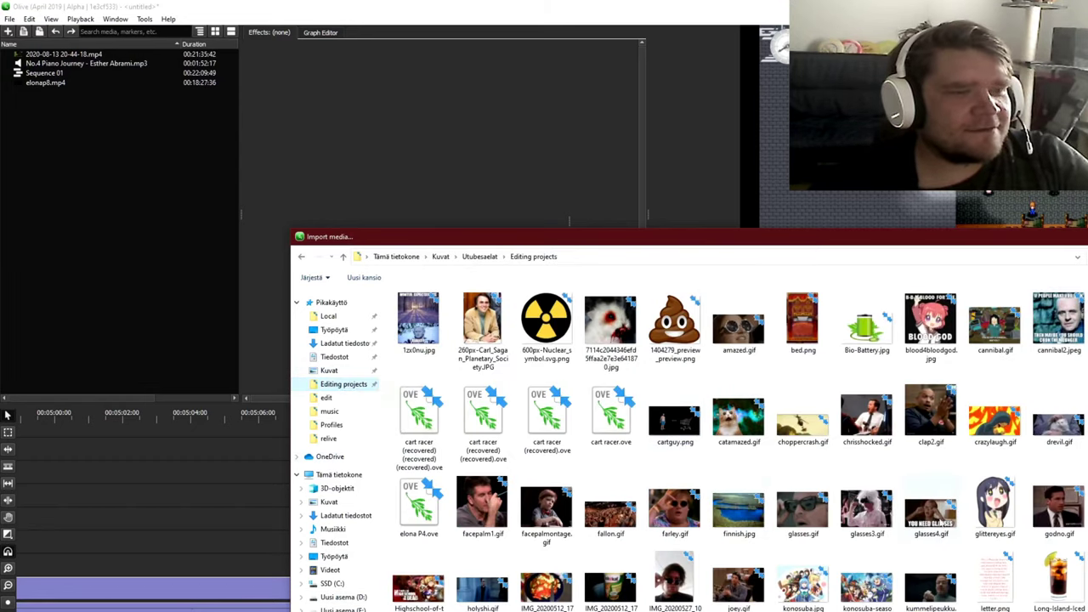
{"action": "scroll", "coordinate": [940, 522], "scroll_direction": "down", "scroll_amount": 2}
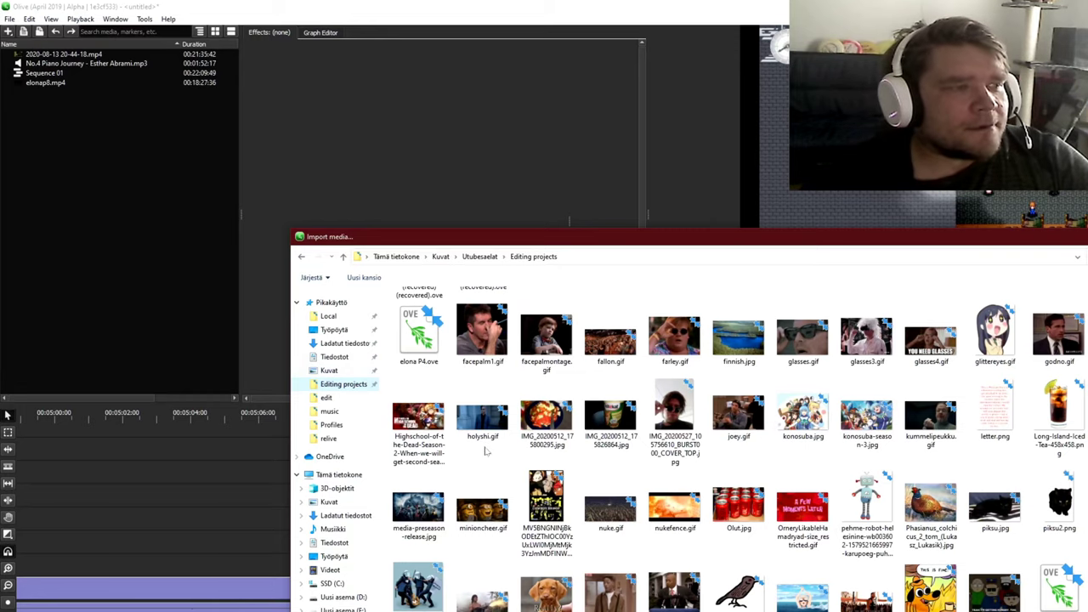
{"action": "scroll", "coordinate": [485, 452], "scroll_direction": "up", "scroll_amount": 2}
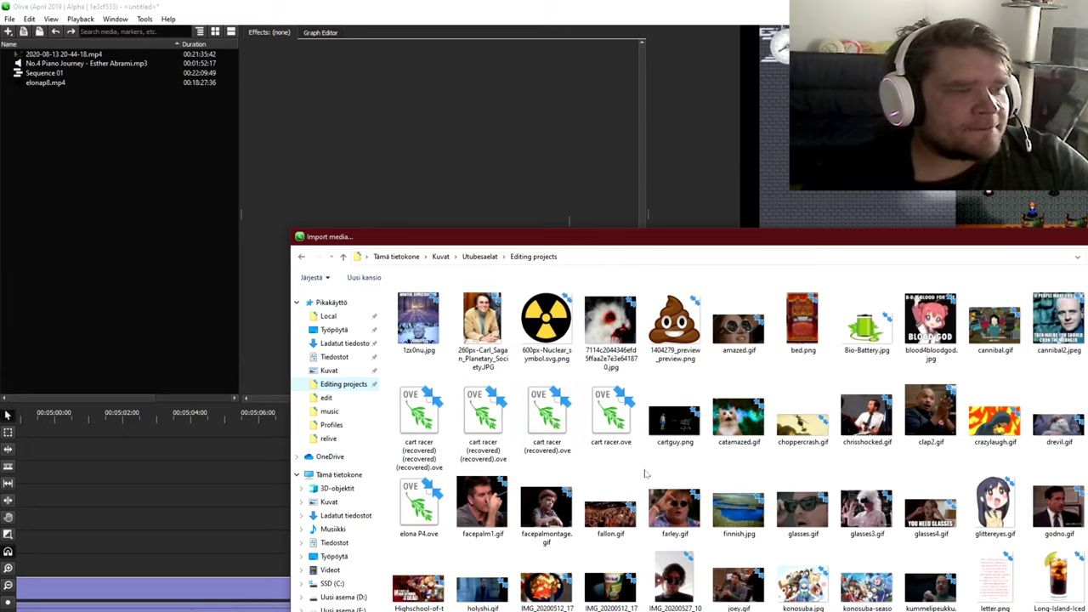
{"action": "scroll", "coordinate": [645, 474], "scroll_direction": "down", "scroll_amount": 2}
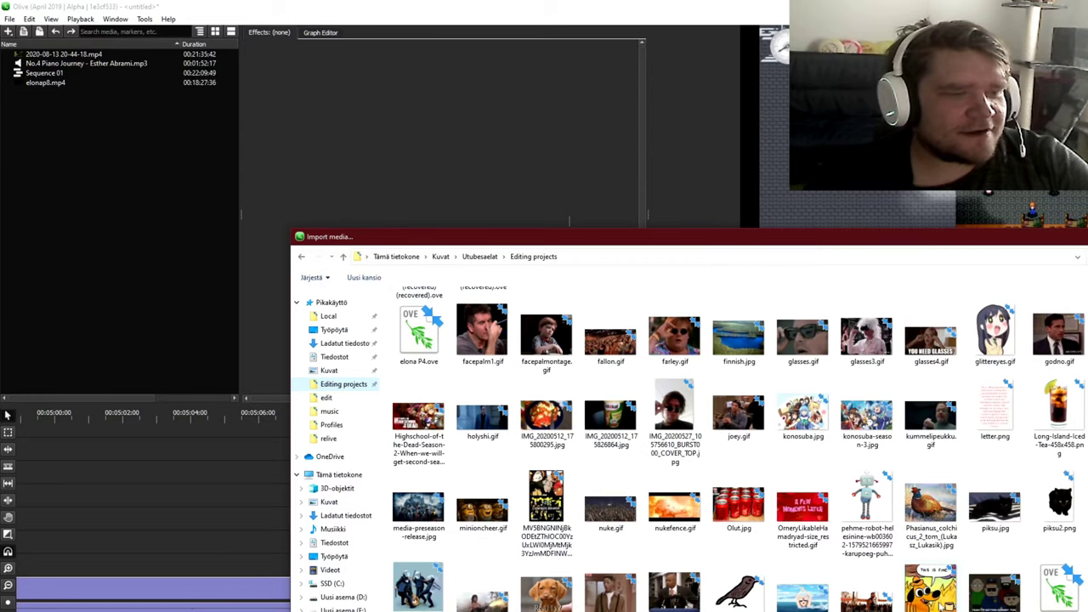
{"action": "double_click", "coordinate": [933, 599]}
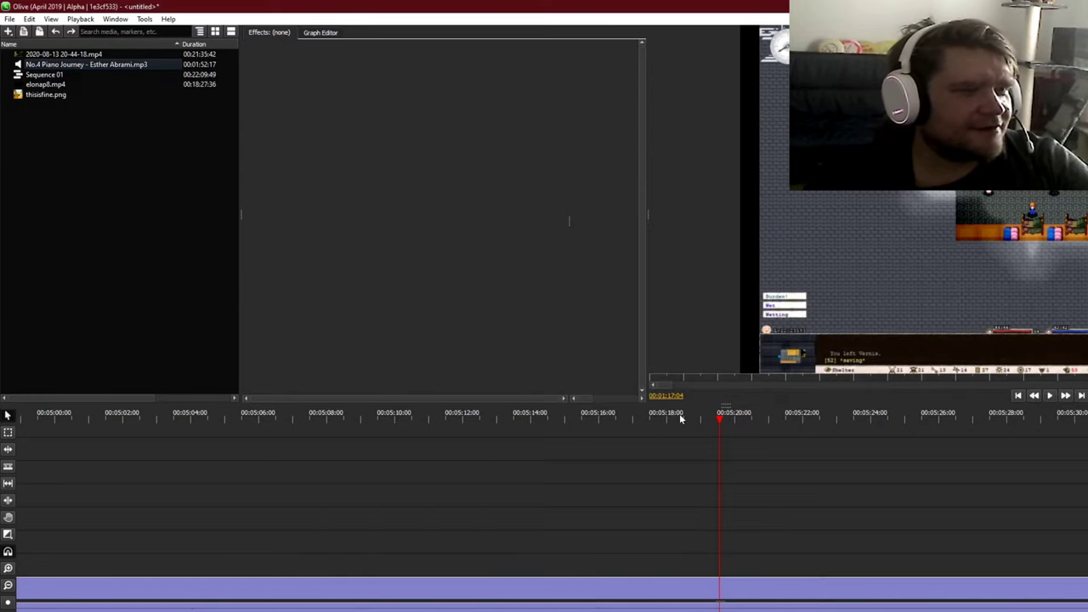
Step: Place thisisfine.png on the track above the recording at the death scene, starting at about 4:36
{"action": "left_click_drag", "start_coordinate": [680, 419], "coordinate": [319, 425]}
{"action": "left_click_drag", "start_coordinate": [188, 428], "coordinate": [465, 432]}
{"action": "left_click_drag", "start_coordinate": [57, 97], "coordinate": [516, 561]}
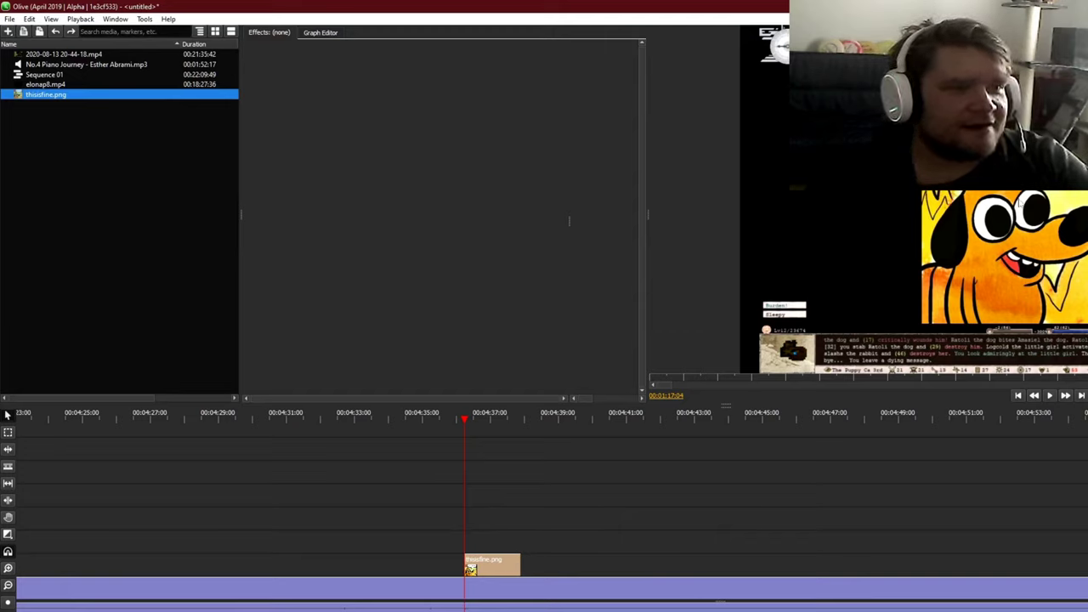
Step: Keyframe the thisisfine.png clip's scale from 3.0 at its start to 279.0 at its end and preview the zoom
{"action": "left_click", "coordinate": [488, 418]}
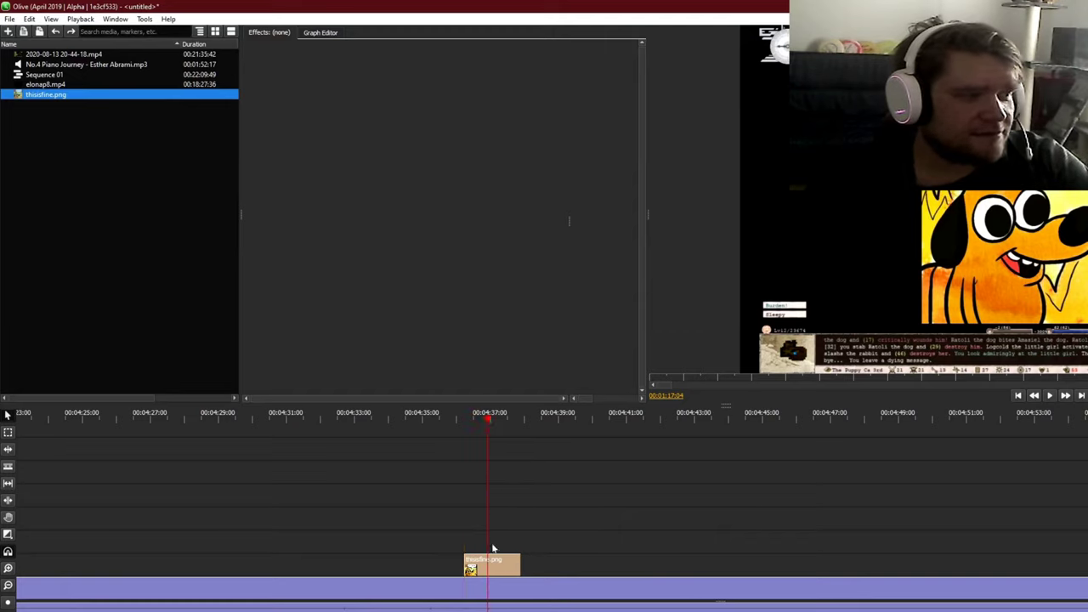
{"action": "left_click", "coordinate": [500, 568]}
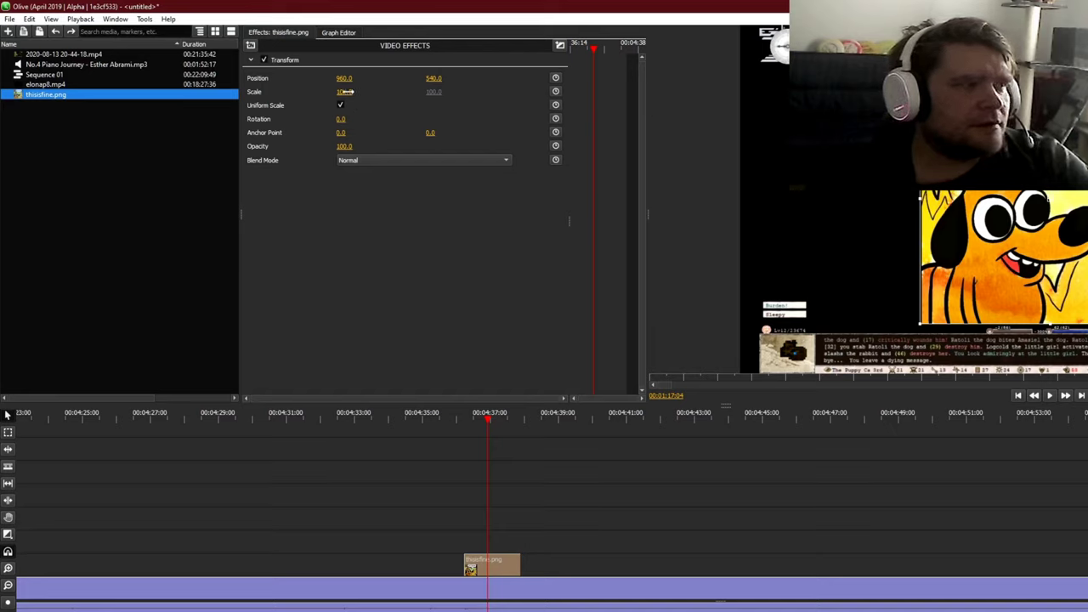
{"action": "left_click_drag", "start_coordinate": [344, 91], "coordinate": [294, 91]}
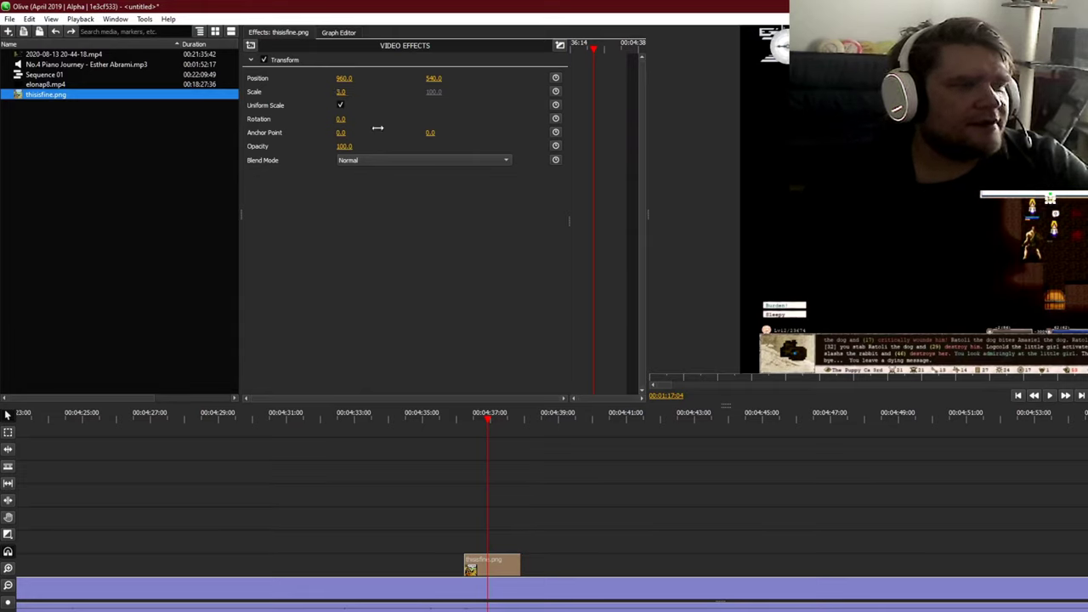
{"action": "left_click", "coordinate": [470, 420]}
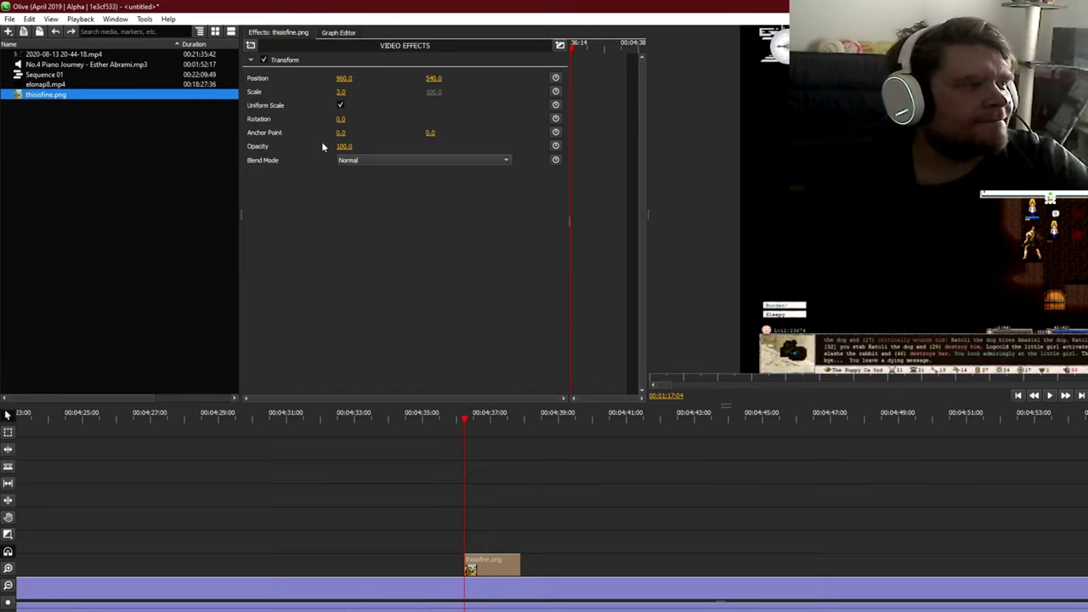
{"action": "left_click", "coordinate": [556, 91]}
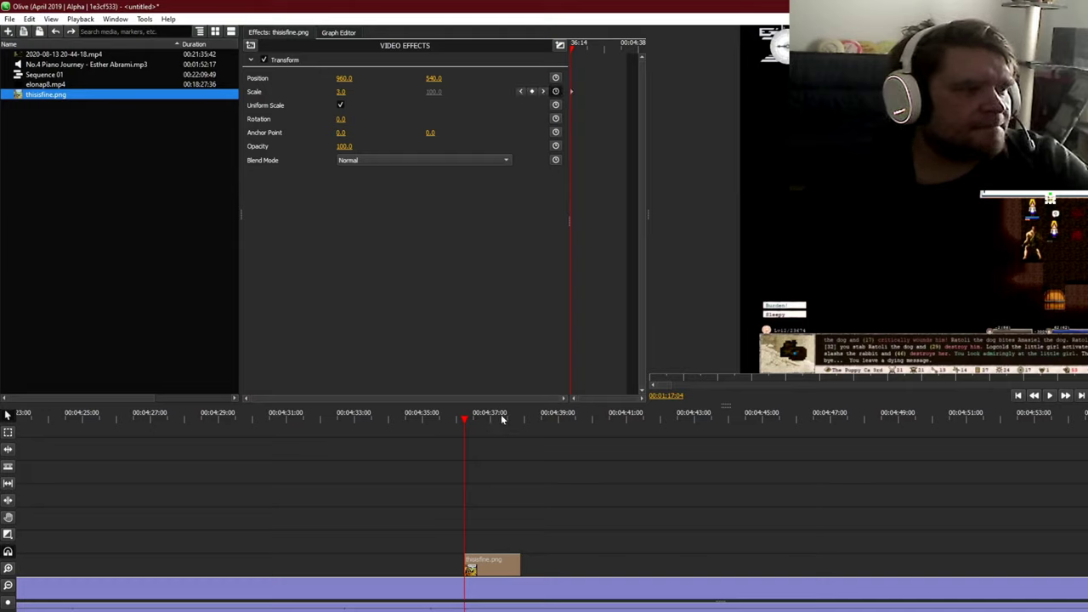
{"action": "left_click_drag", "start_coordinate": [502, 418], "coordinate": [520, 420]}
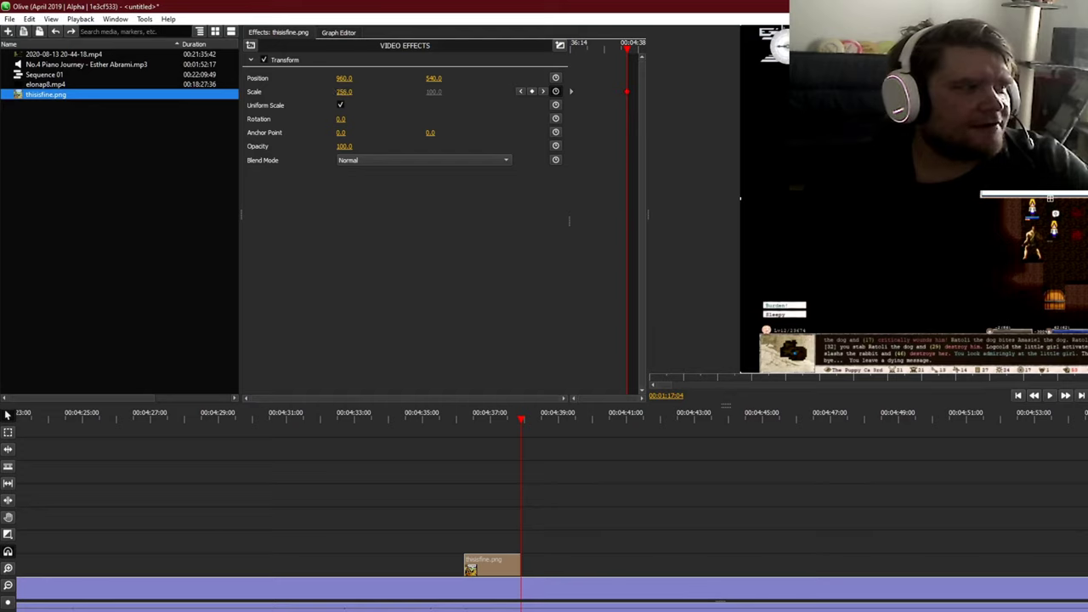
{"action": "left_click", "coordinate": [439, 418]}
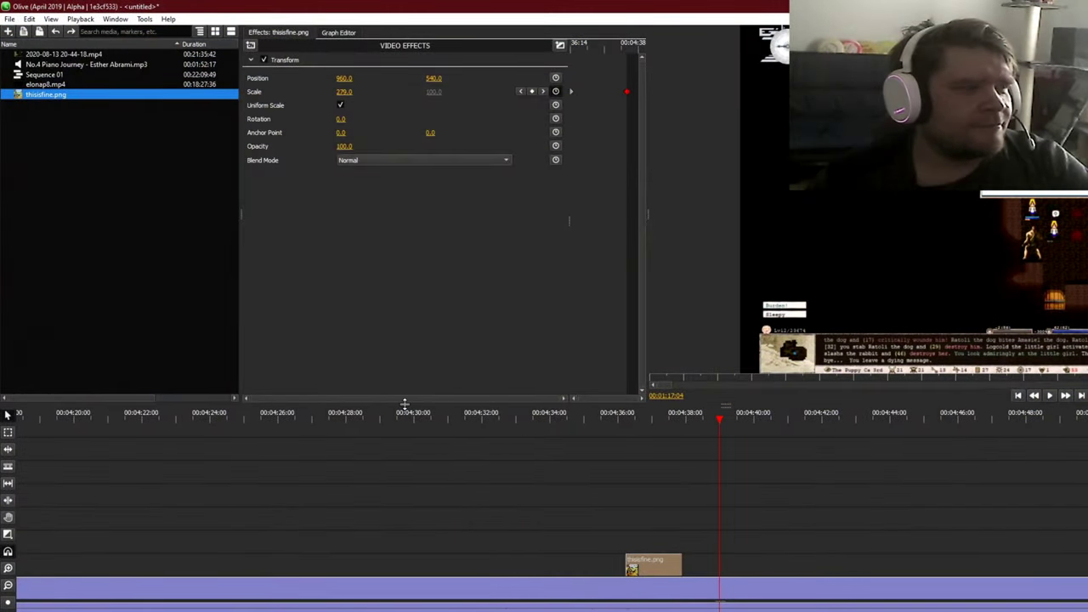
Step: Add a closing cross dissolve of 00:00:00:39 and an opening one of 00:00:00:42 to the thisisfine.png clip, and preview them
{"action": "left_click", "coordinate": [8, 534]}
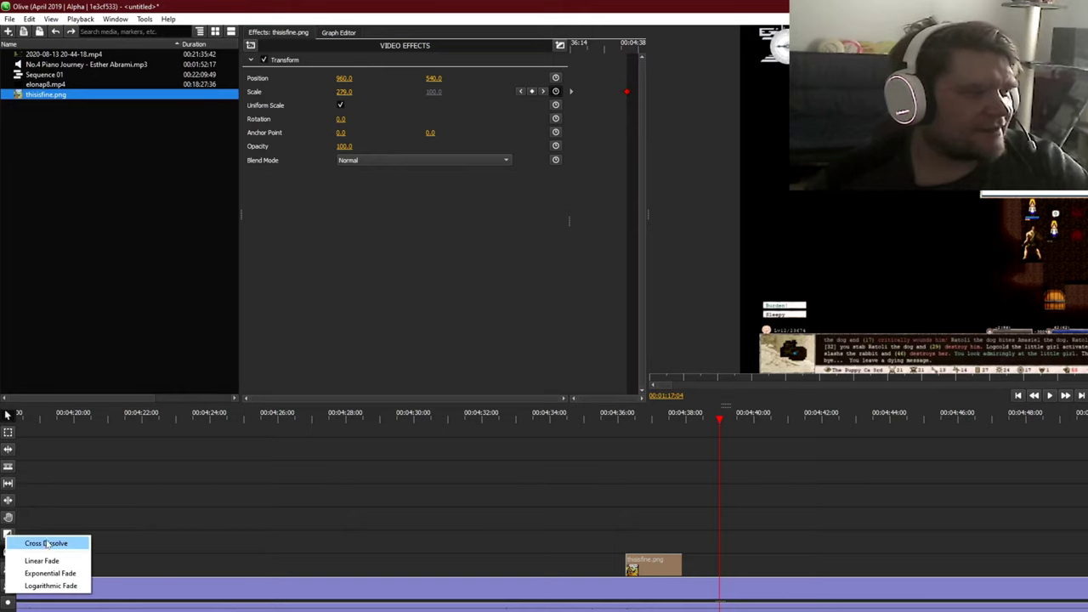
{"action": "left_click", "coordinate": [25, 544]}
{"action": "left_click_drag", "start_coordinate": [680, 561], "coordinate": [668, 563]}
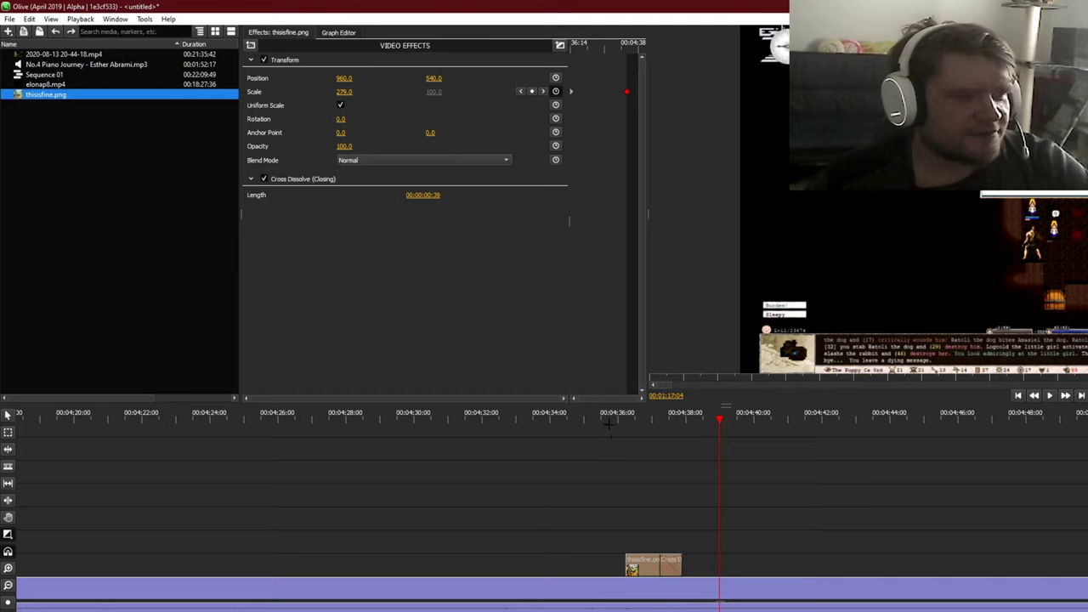
{"action": "left_click", "coordinate": [607, 418]}
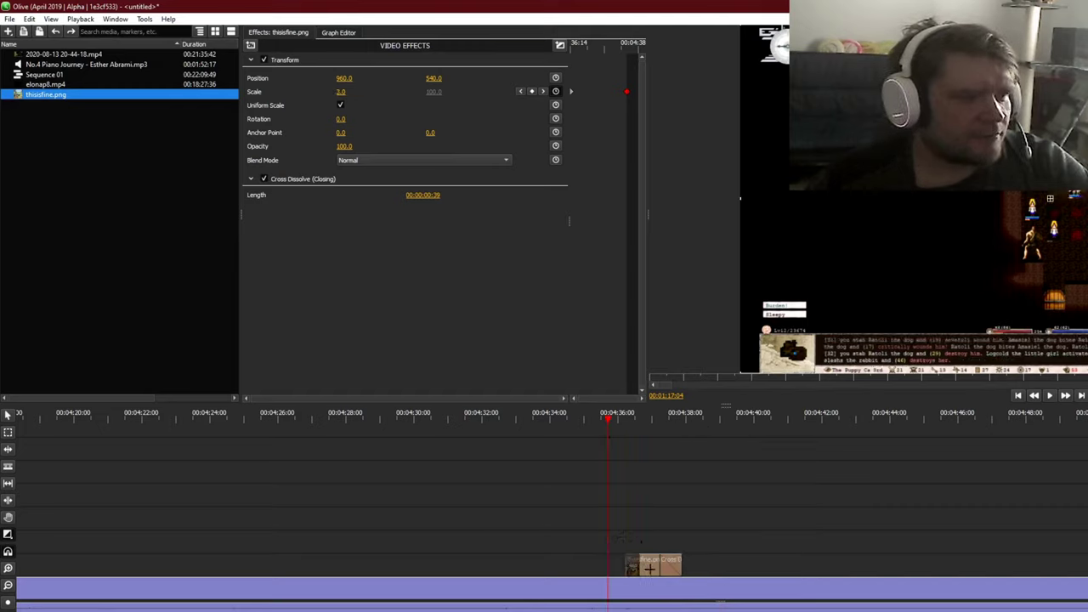
{"action": "left_click", "coordinate": [630, 565]}
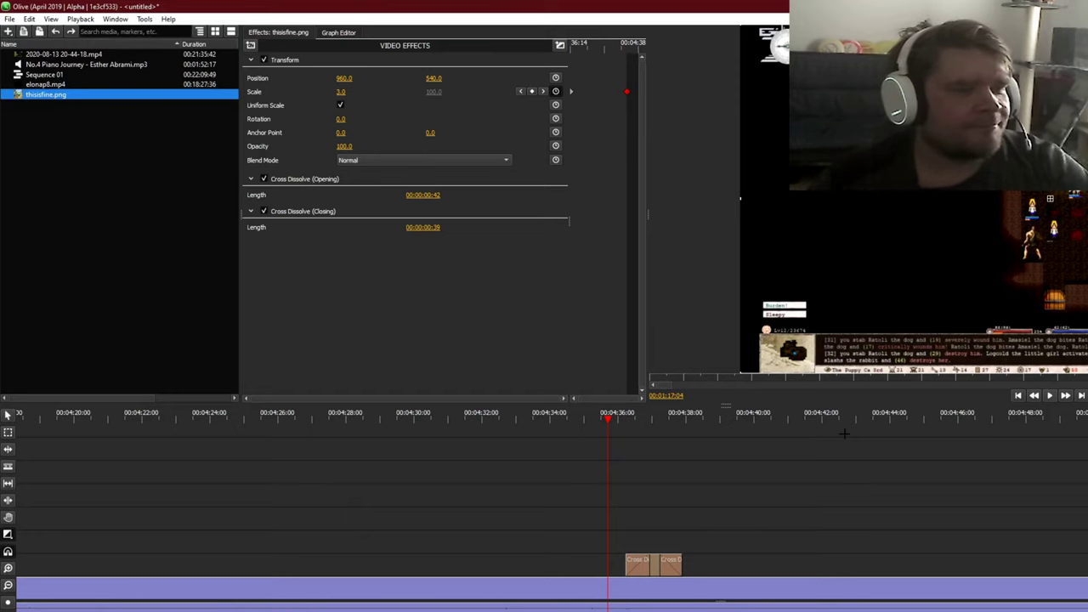
{"action": "key", "text": "space"}
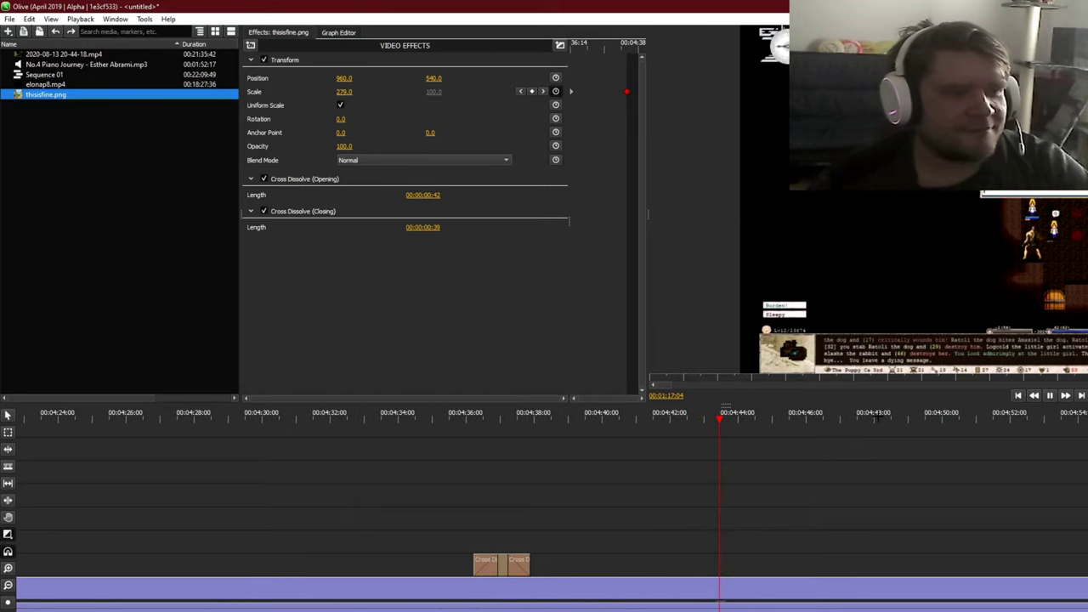
Step: Review the recording up to the shelter inventory scene and split it at about 5:36 and 5:38
{"action": "left_click_drag", "start_coordinate": [879, 415], "coordinate": [1087, 416]}
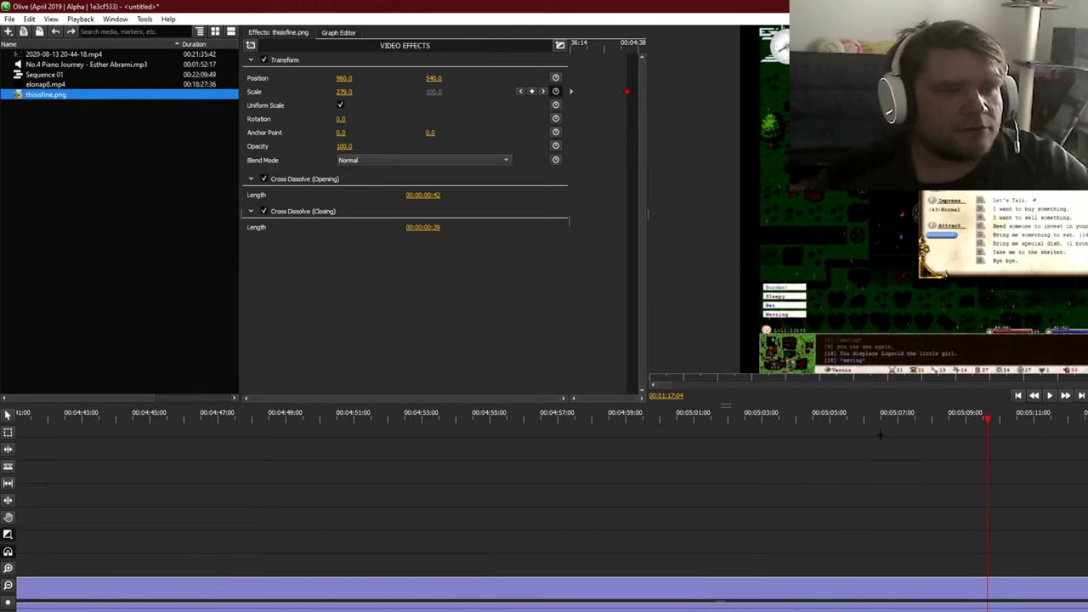
{"action": "left_click_drag", "start_coordinate": [880, 434], "coordinate": [797, 421]}
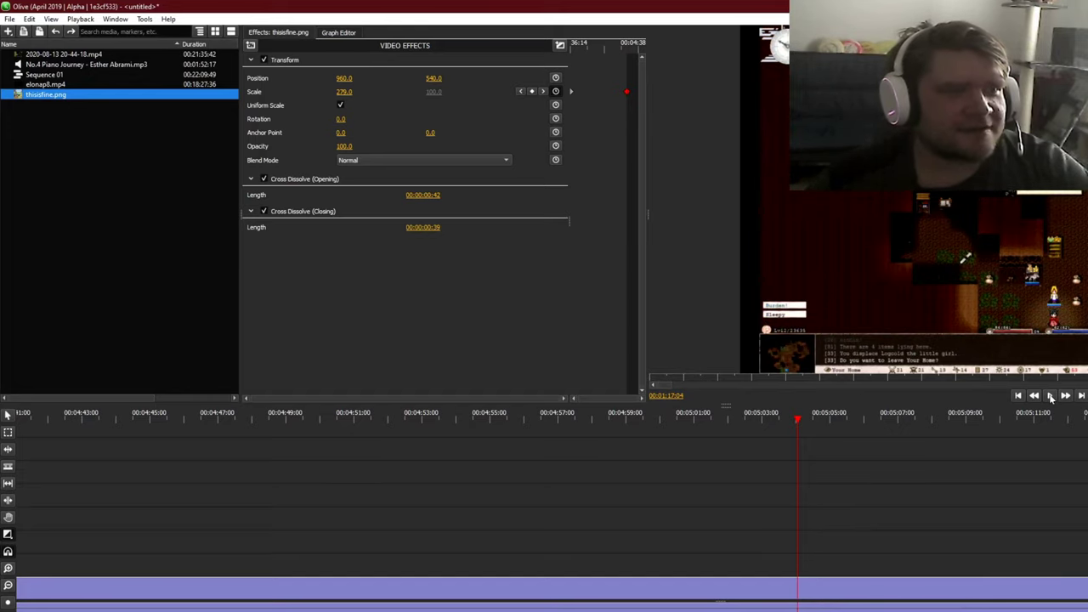
{"action": "left_click", "coordinate": [1051, 397]}
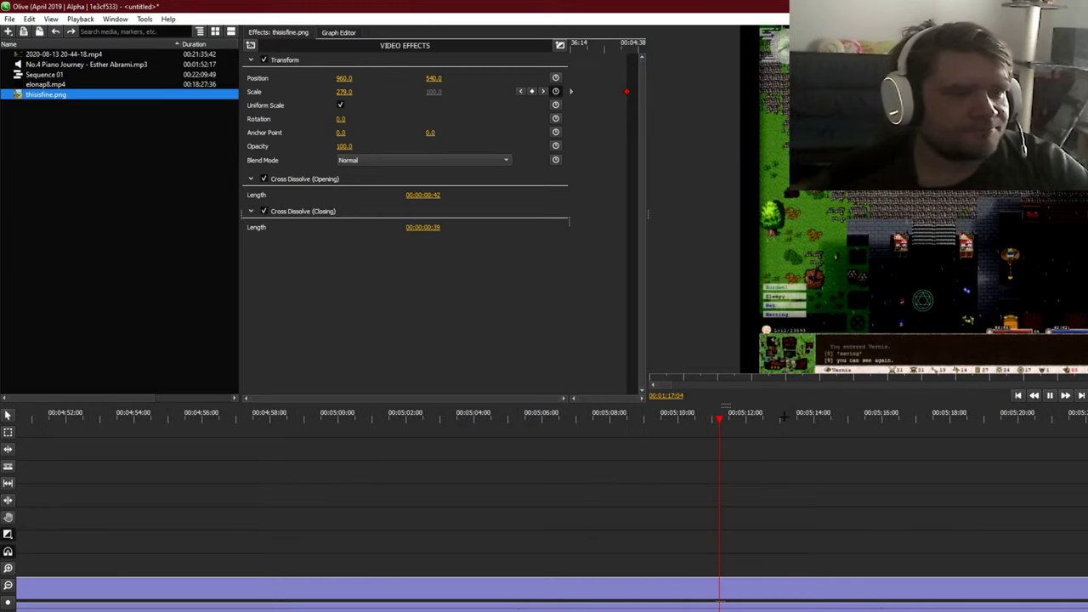
{"action": "left_click_drag", "start_coordinate": [787, 415], "coordinate": [1087, 415]}
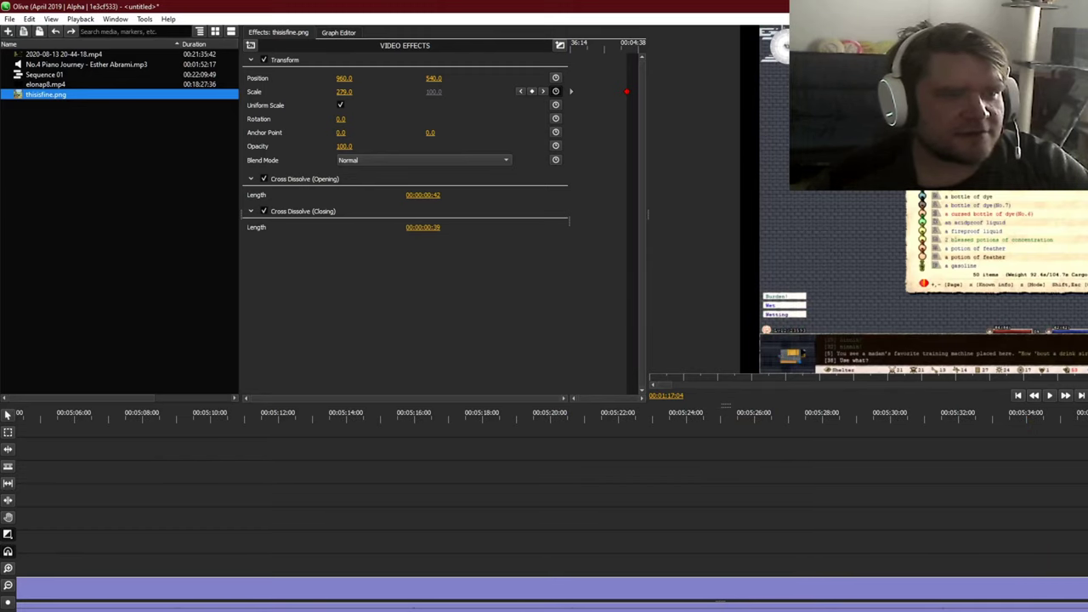
{"action": "left_click", "coordinate": [956, 413]}
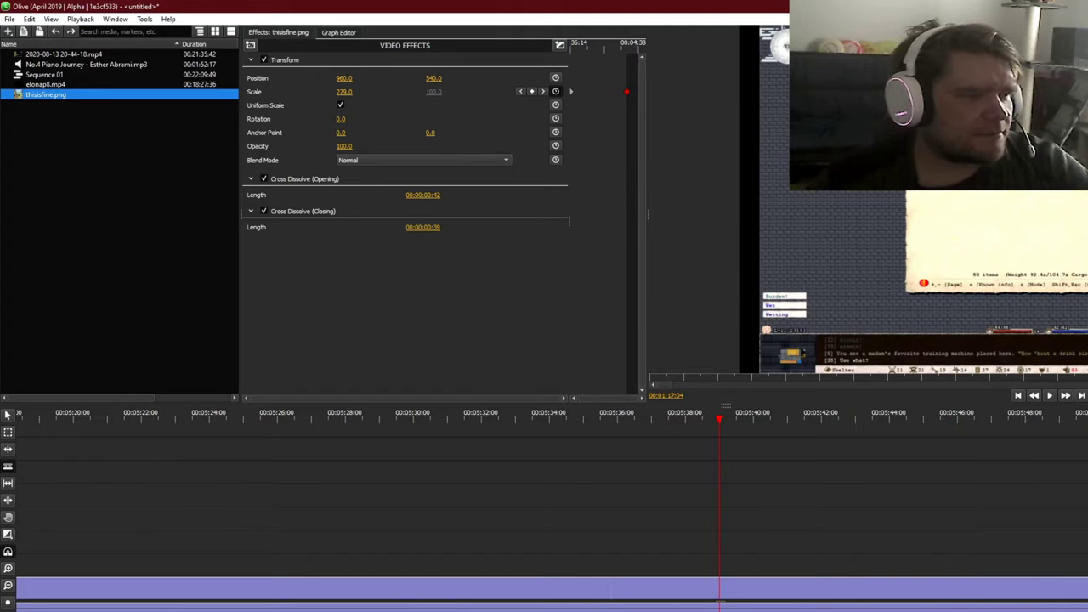
{"action": "left_click", "coordinate": [629, 589]}
{"action": "left_click", "coordinate": [698, 589]}
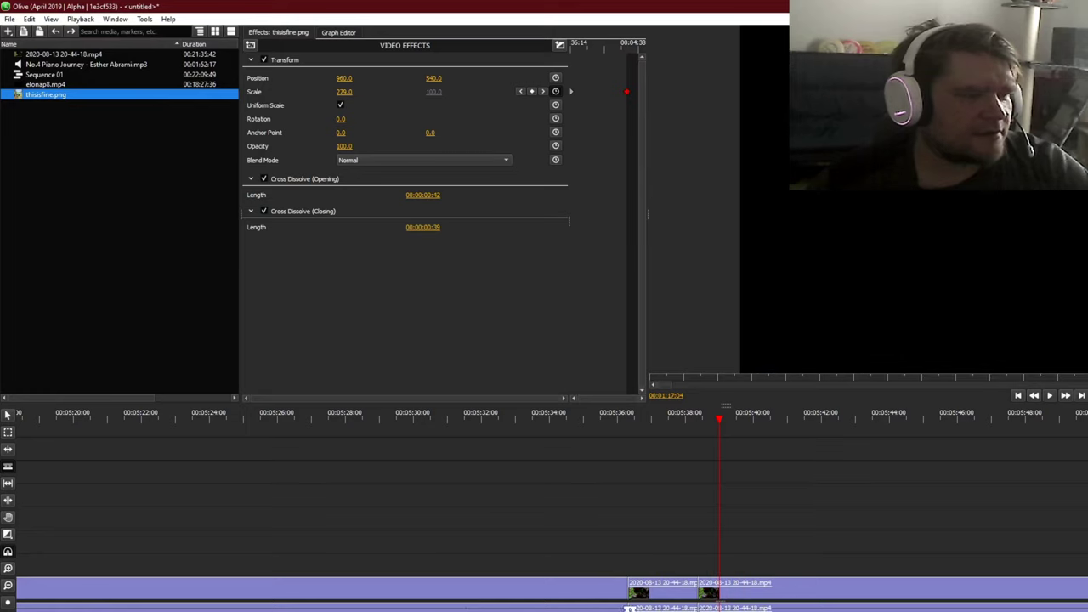
Step: Ripple delete the short recording segment between the cuts at about 5:36 and 5:38, and play back the join
{"action": "left_click", "coordinate": [7, 415]}
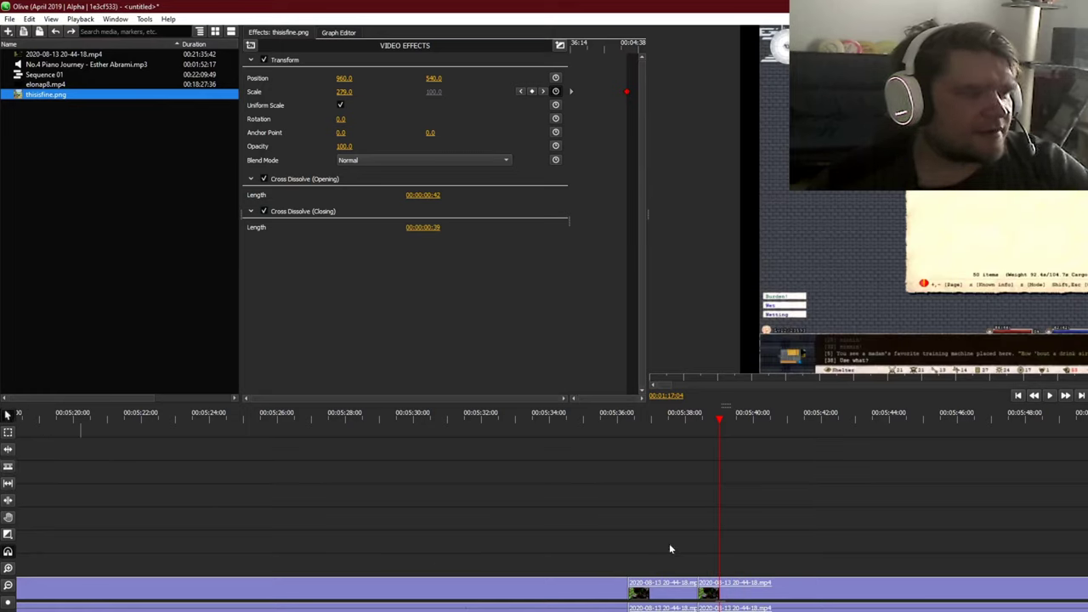
{"action": "left_click_drag", "start_coordinate": [669, 546], "coordinate": [671, 611]}
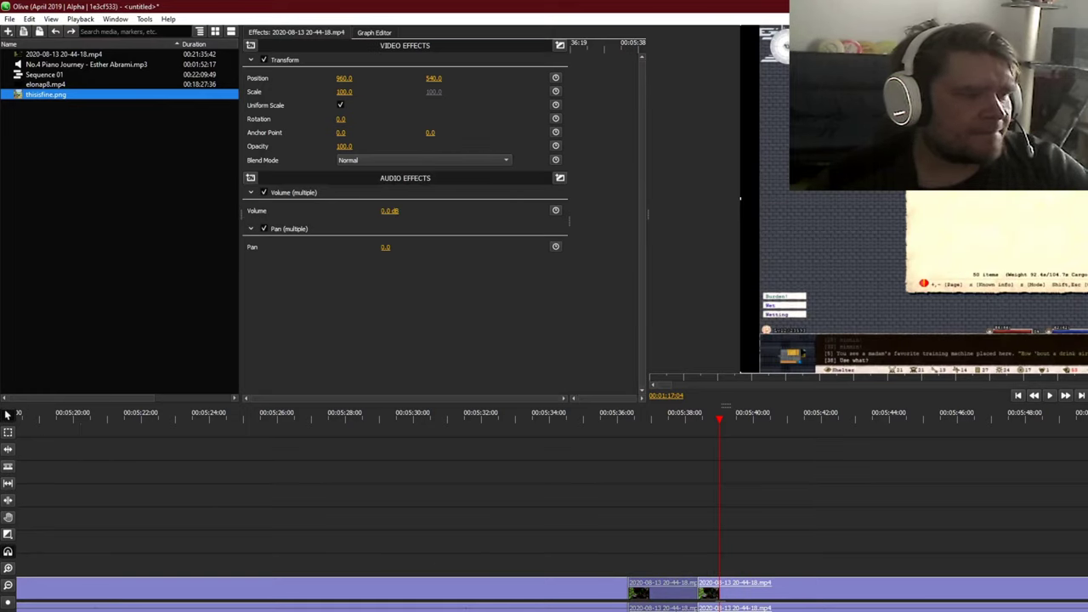
{"action": "right_click", "coordinate": [678, 586]}
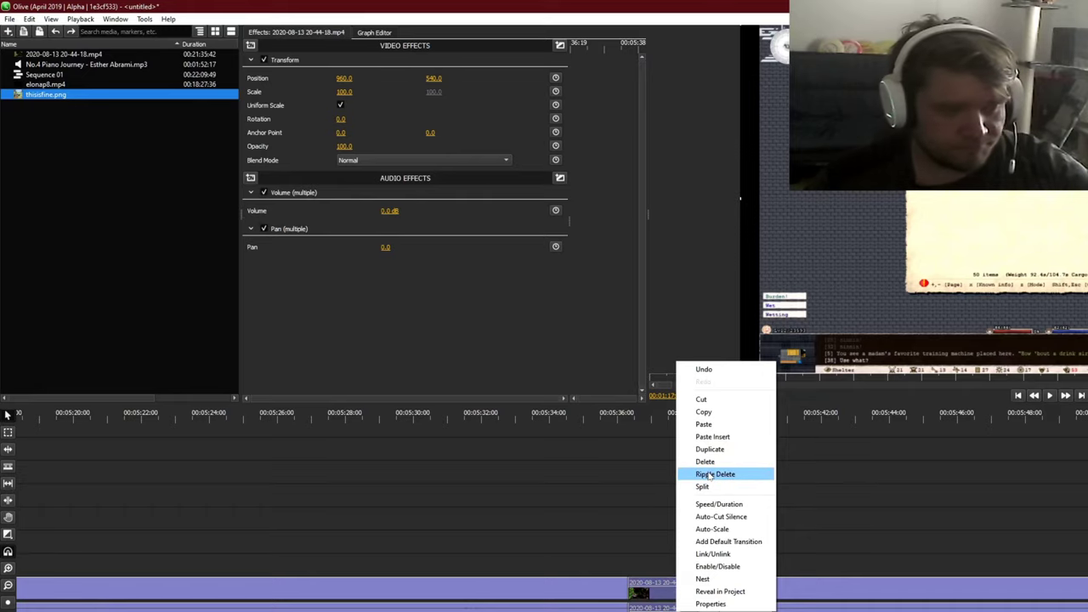
{"action": "left_click", "coordinate": [709, 475]}
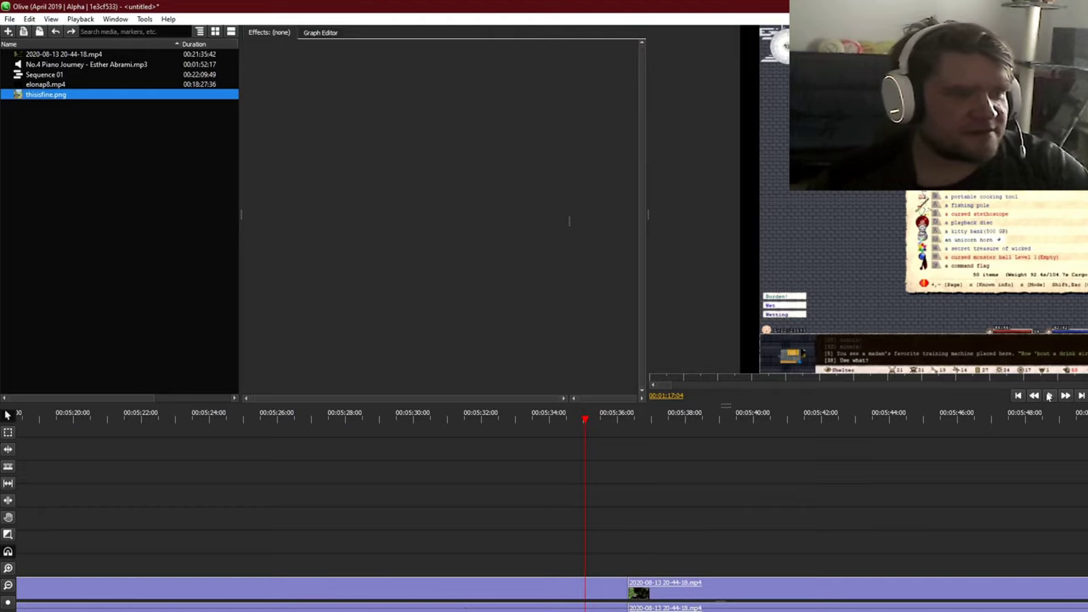
{"action": "left_click", "coordinate": [517, 419]}
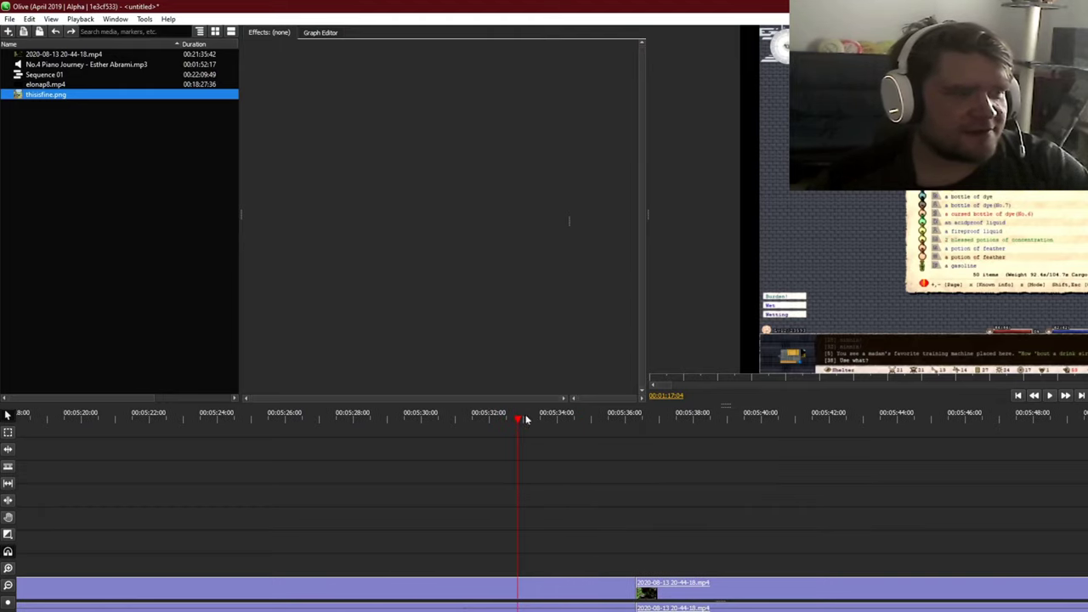
{"action": "left_click", "coordinate": [1052, 398]}
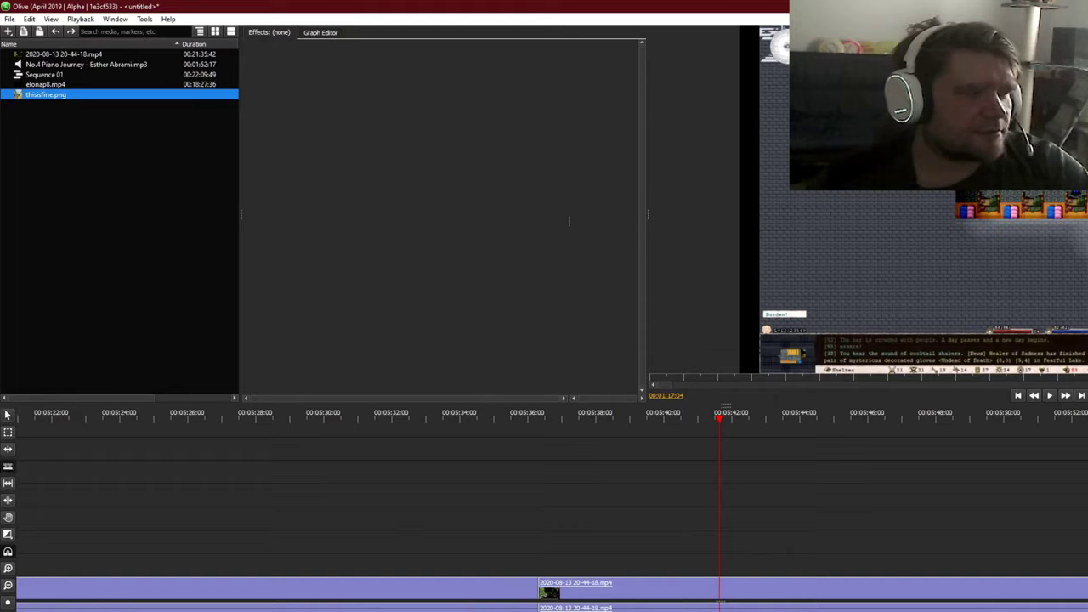
Step: Split the recording at about 5:38 and 5:40 and ripple delete the segment between the two cuts
{"action": "left_click", "coordinate": [615, 592]}
{"action": "left_click", "coordinate": [664, 593]}
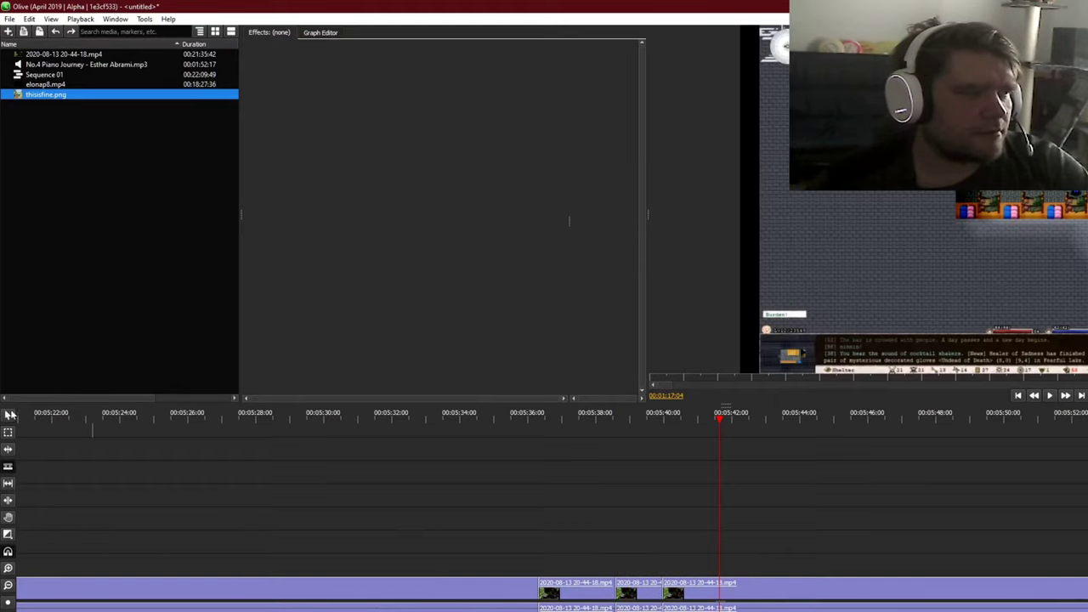
{"action": "left_click", "coordinate": [7, 416]}
{"action": "right_click", "coordinate": [632, 607]}
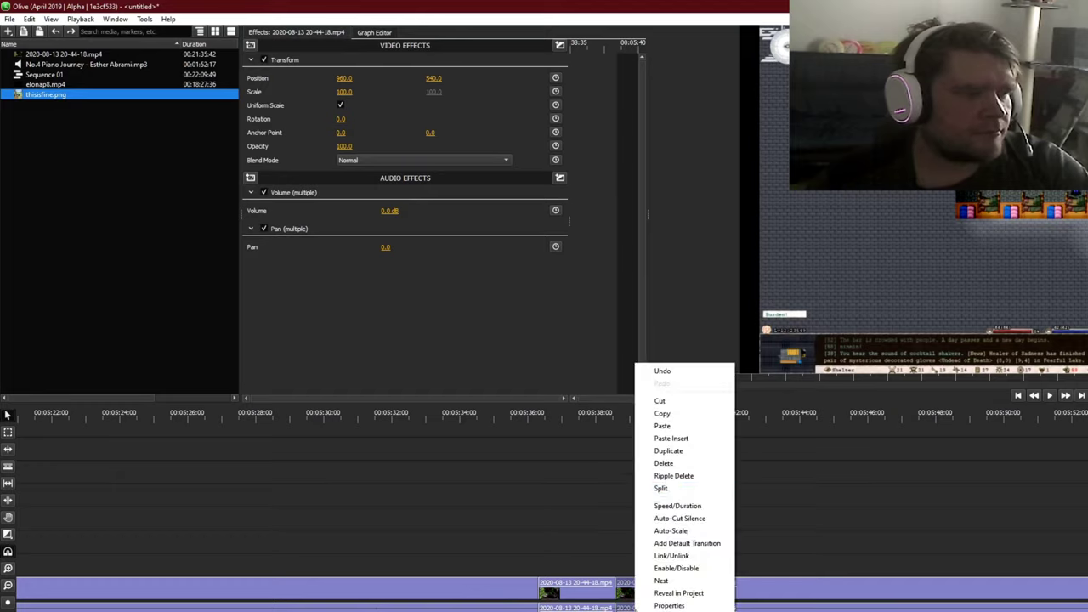
{"action": "left_click", "coordinate": [683, 477]}
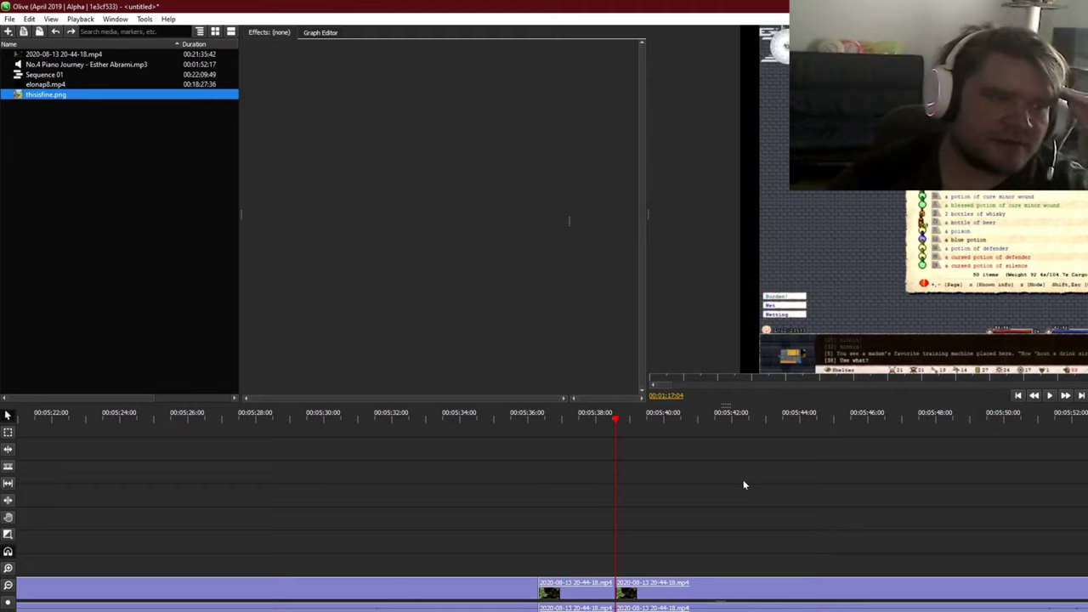
Step: Review the recording from the last cut through the shelter, town and wilderness scenes up to about 6:36
{"action": "left_click_drag", "start_coordinate": [678, 413], "coordinate": [704, 437]}
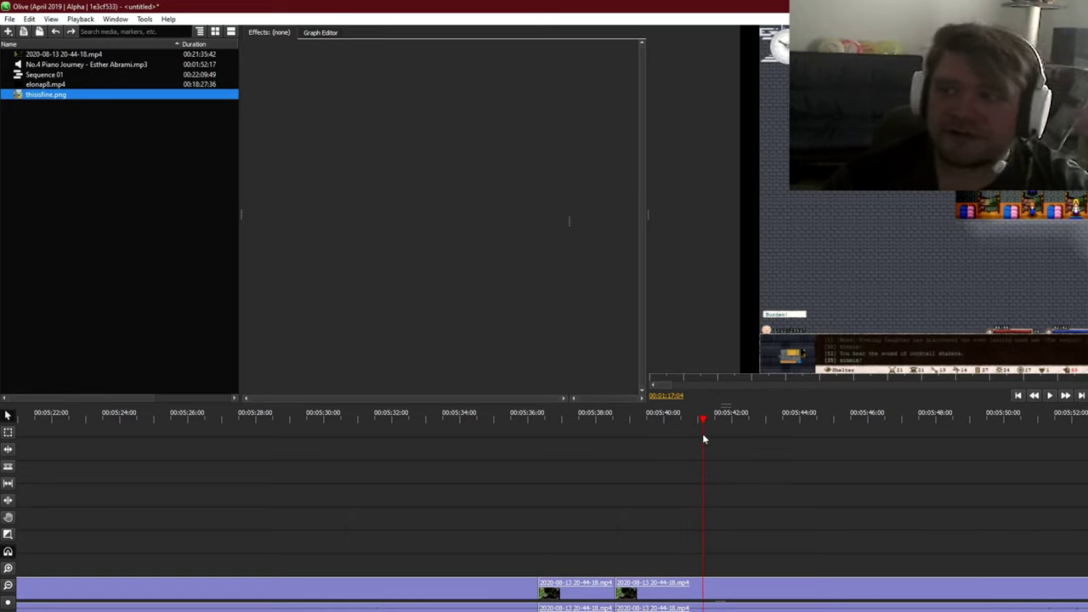
{"action": "left_click_drag", "start_coordinate": [704, 438], "coordinate": [696, 433]}
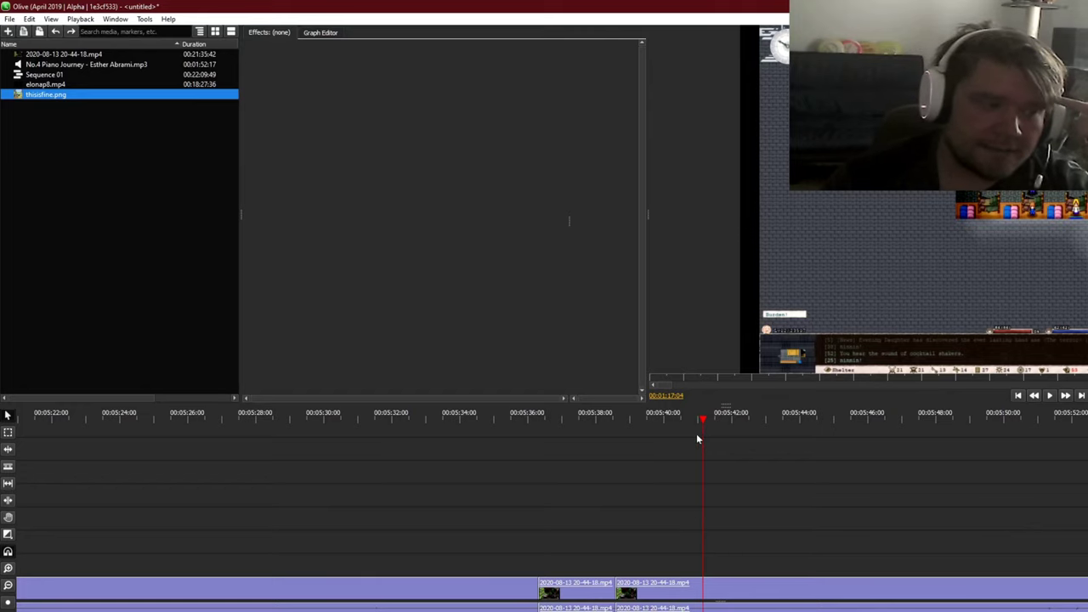
{"action": "left_click", "coordinate": [1051, 397]}
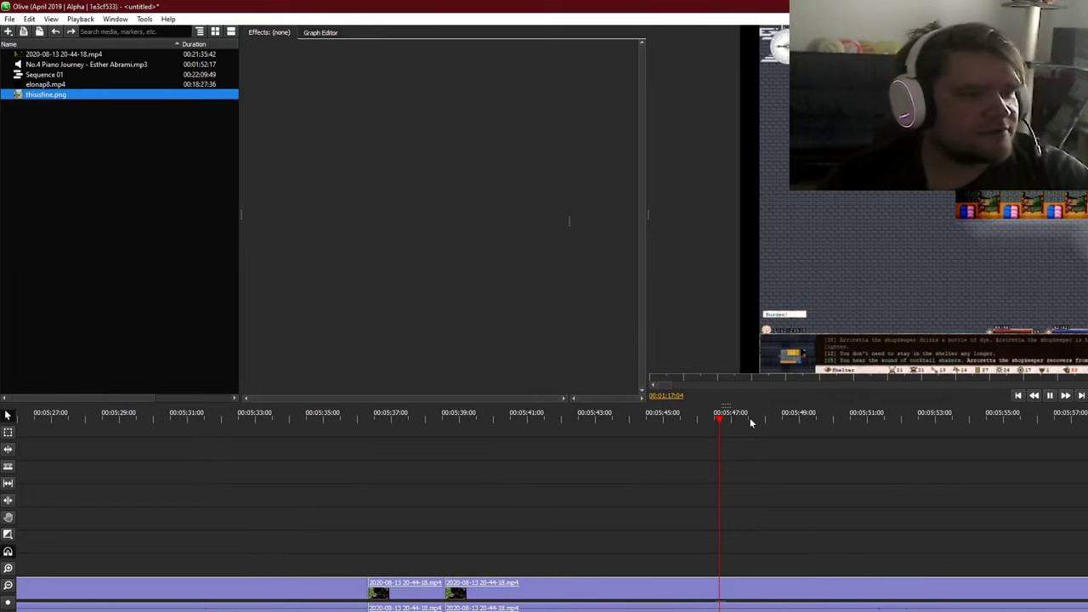
{"action": "left_click_drag", "start_coordinate": [750, 422], "coordinate": [812, 426]}
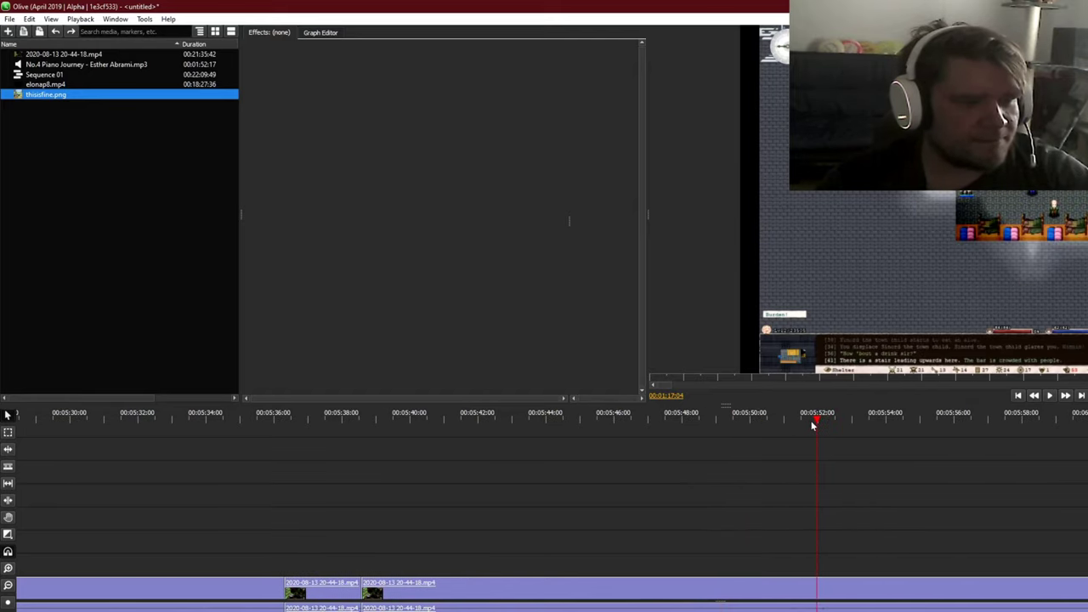
{"action": "left_click", "coordinate": [1049, 396]}
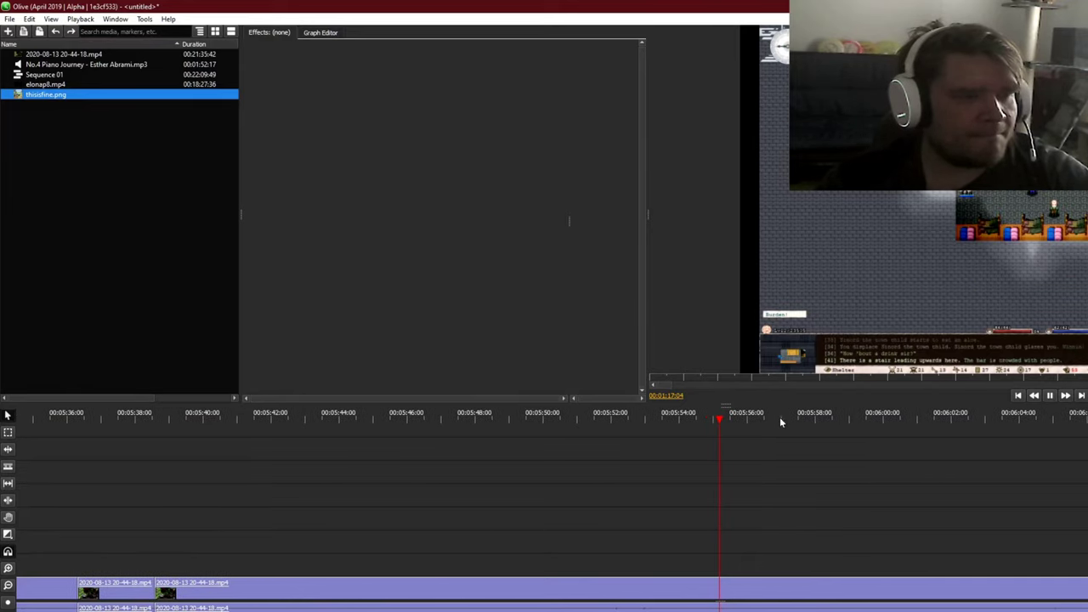
{"action": "left_click", "coordinate": [874, 416]}
{"action": "left_click", "coordinate": [985, 423]}
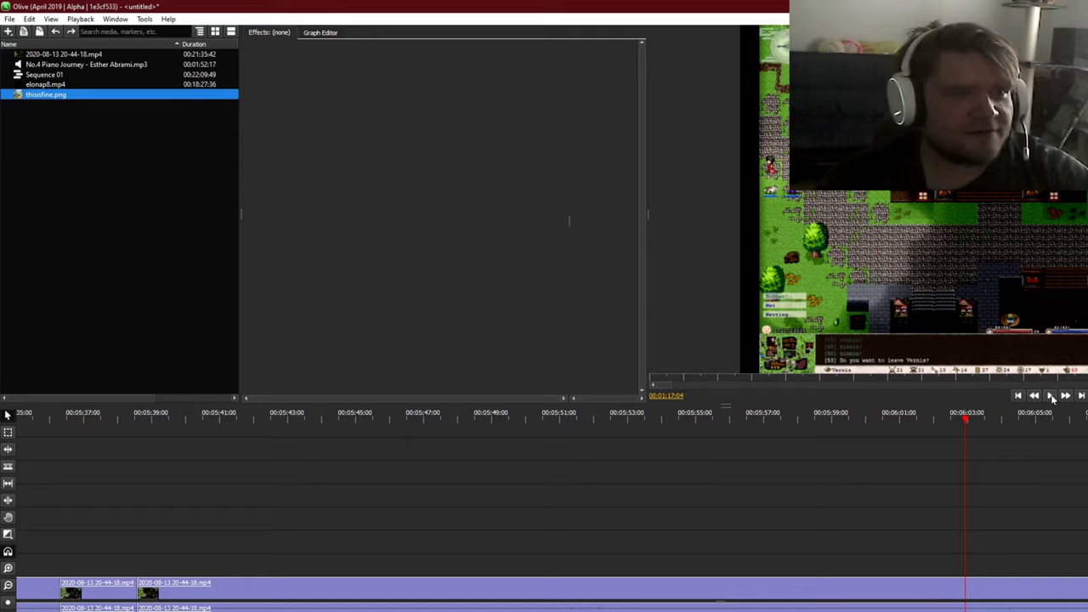
{"action": "left_click", "coordinate": [1051, 397]}
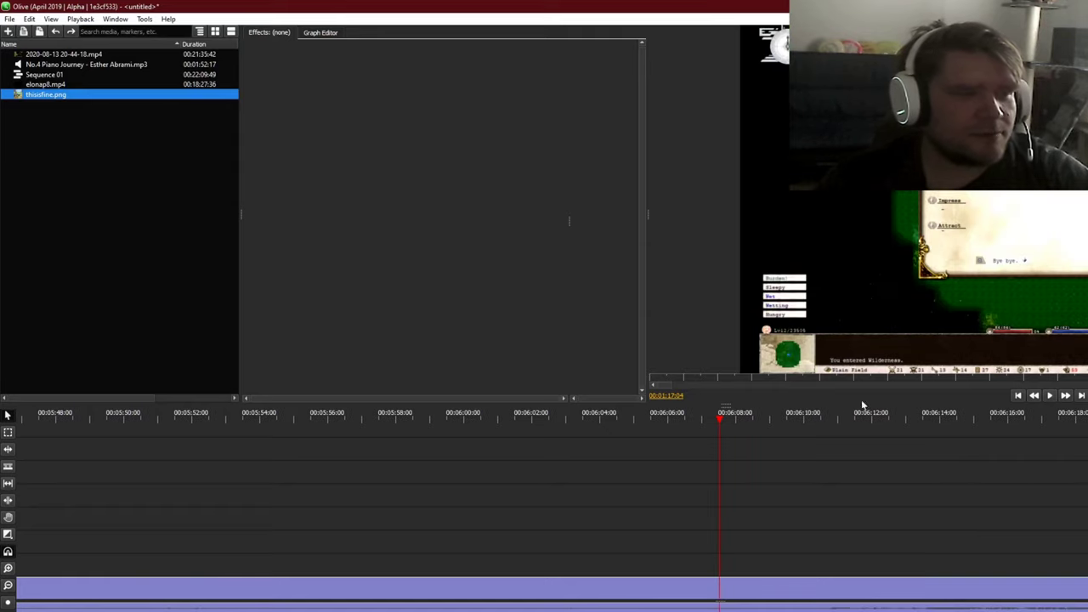
{"action": "left_click", "coordinate": [842, 421]}
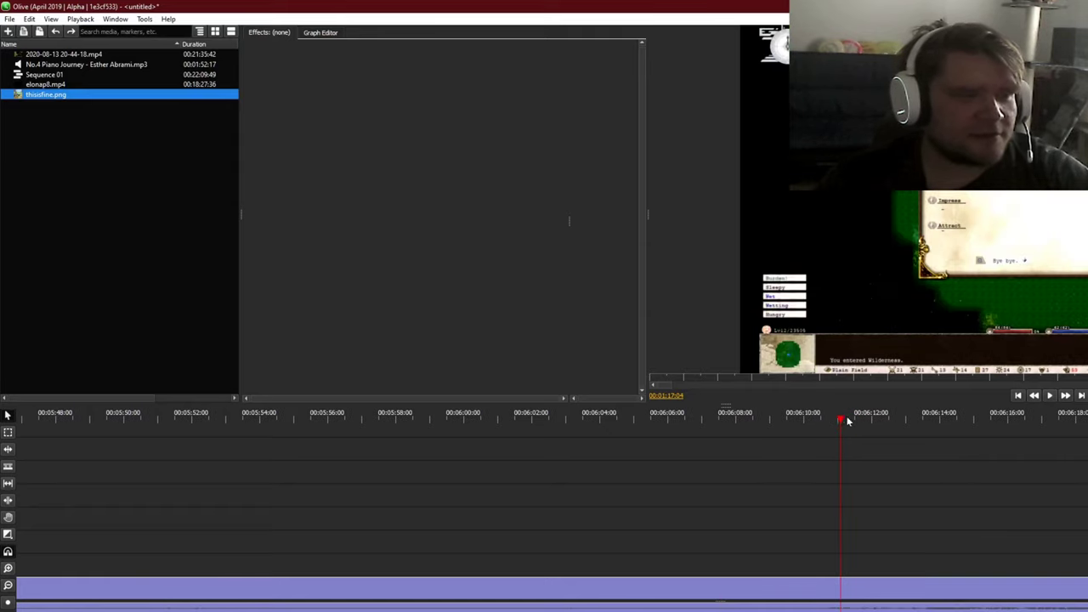
{"action": "left_click_drag", "start_coordinate": [848, 421], "coordinate": [816, 417]}
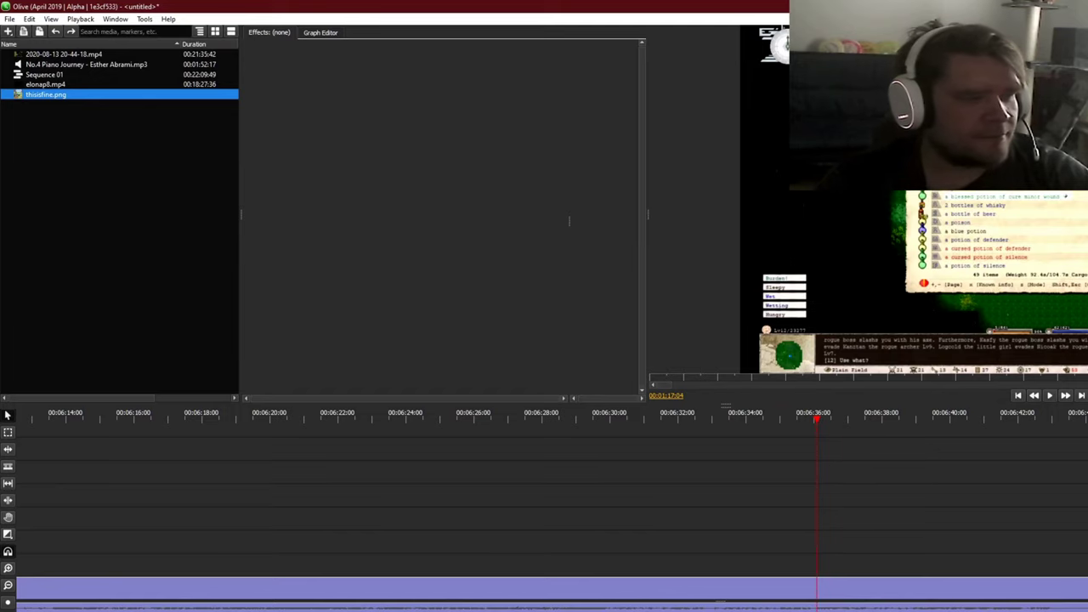
Step: Copy the thisisfine.png clip at about 4:36 and insert the copy above the recording at about 6:36
{"action": "scroll", "coordinate": [551, 510], "scroll_direction": "left", "scroll_amount": 10}
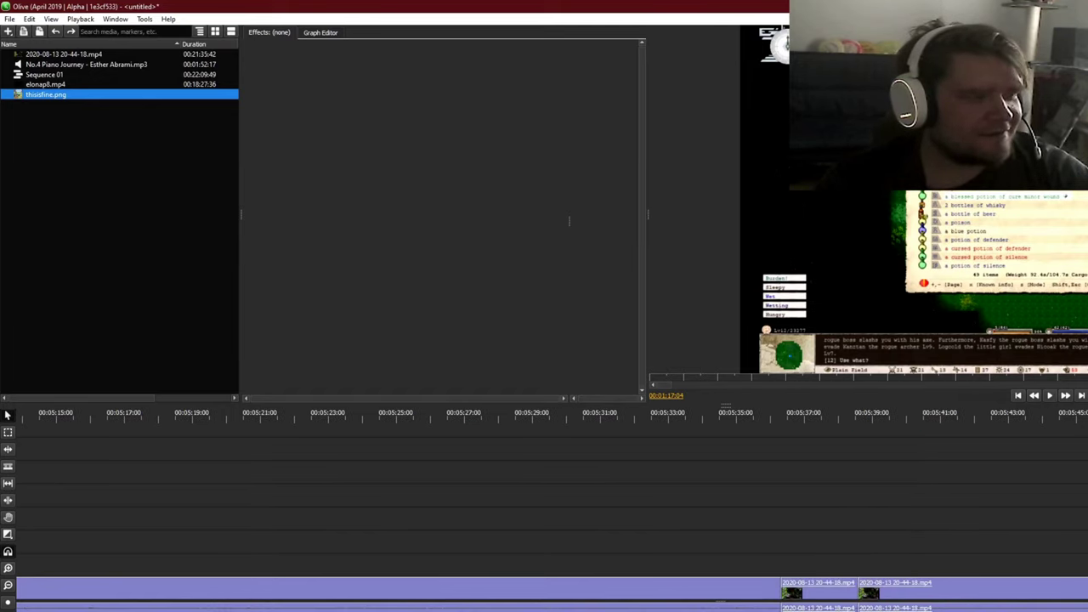
{"action": "scroll", "coordinate": [522, 595], "scroll_direction": "left", "scroll_amount": 9}
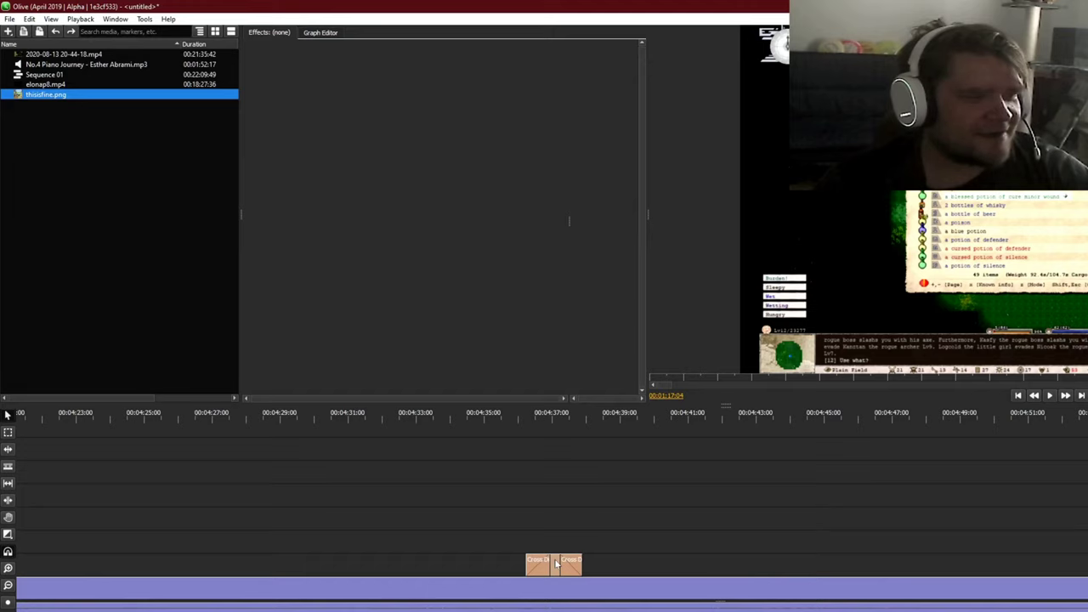
{"action": "right_click", "coordinate": [557, 563]}
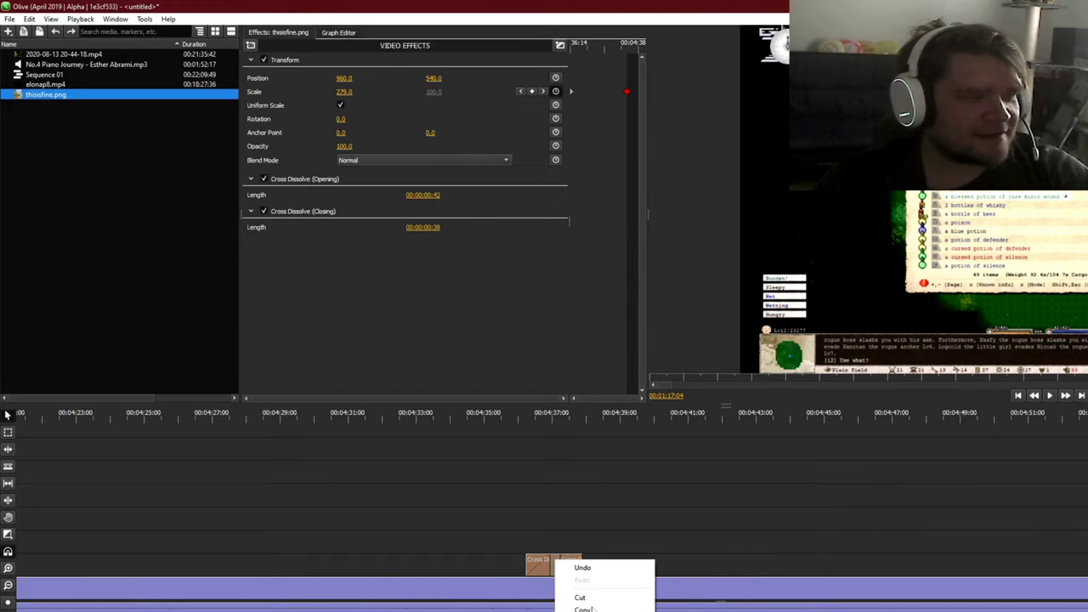
{"action": "left_click", "coordinate": [585, 608]}
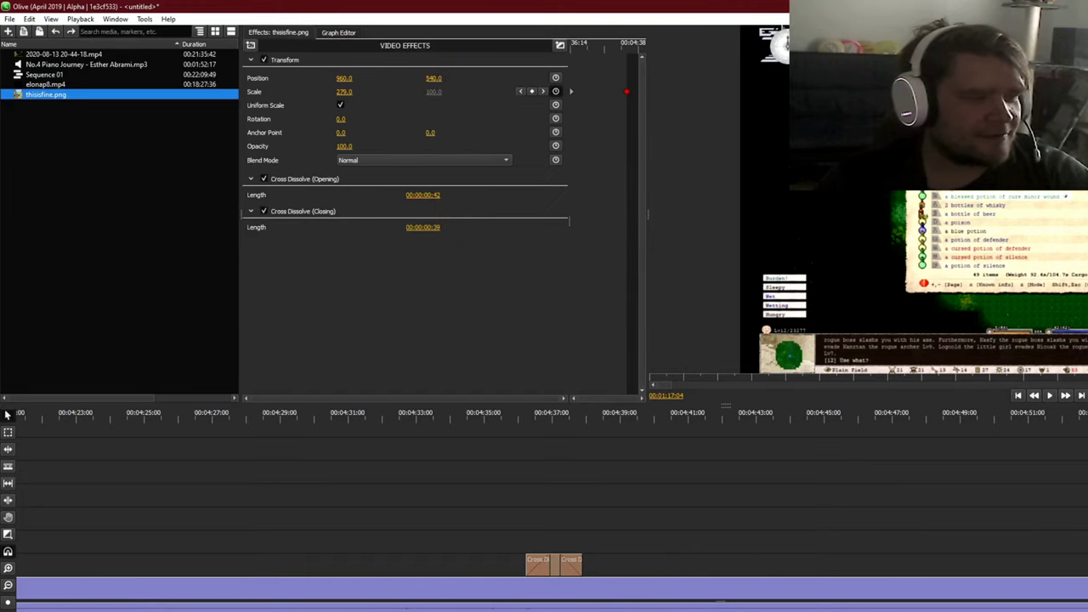
{"action": "scroll", "coordinate": [551, 510], "scroll_direction": "right", "scroll_amount": 1}
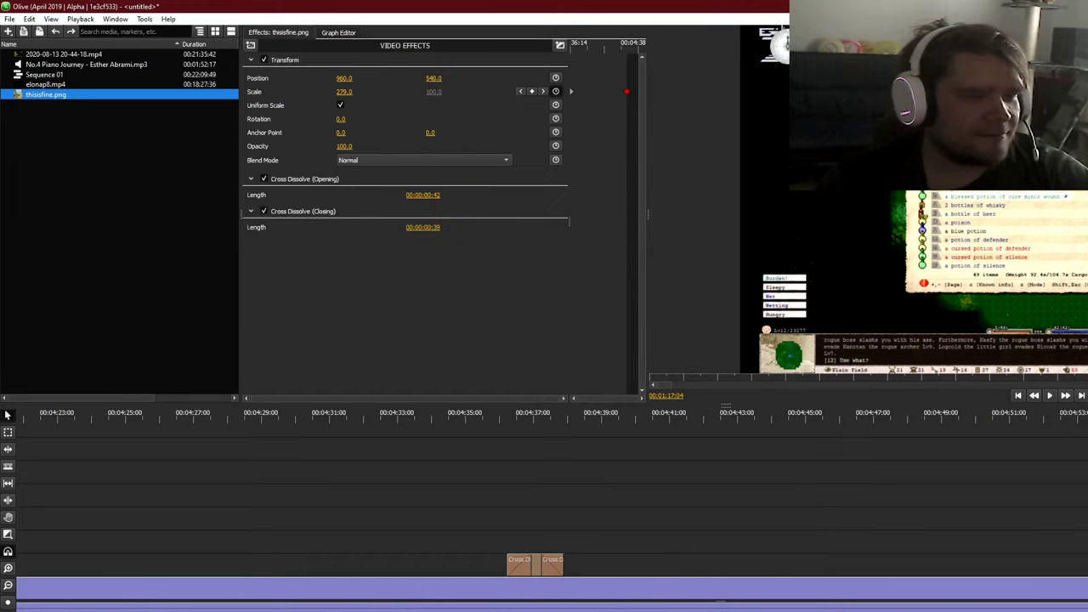
{"action": "scroll", "coordinate": [552, 510], "scroll_direction": "right", "scroll_amount": 10}
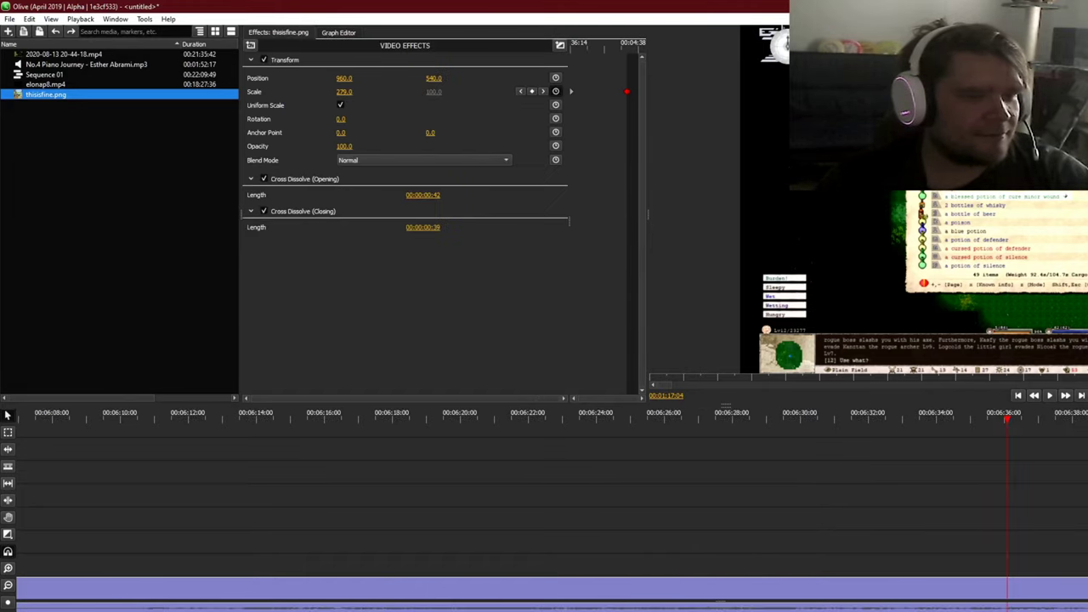
{"action": "right_click", "coordinate": [861, 565]}
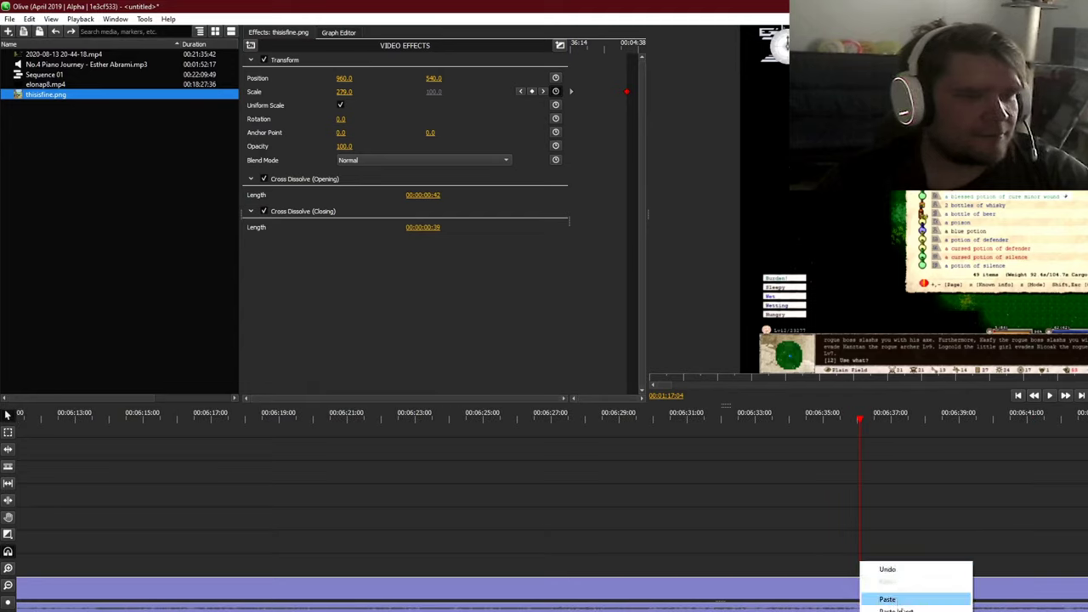
{"action": "left_click", "coordinate": [879, 600]}
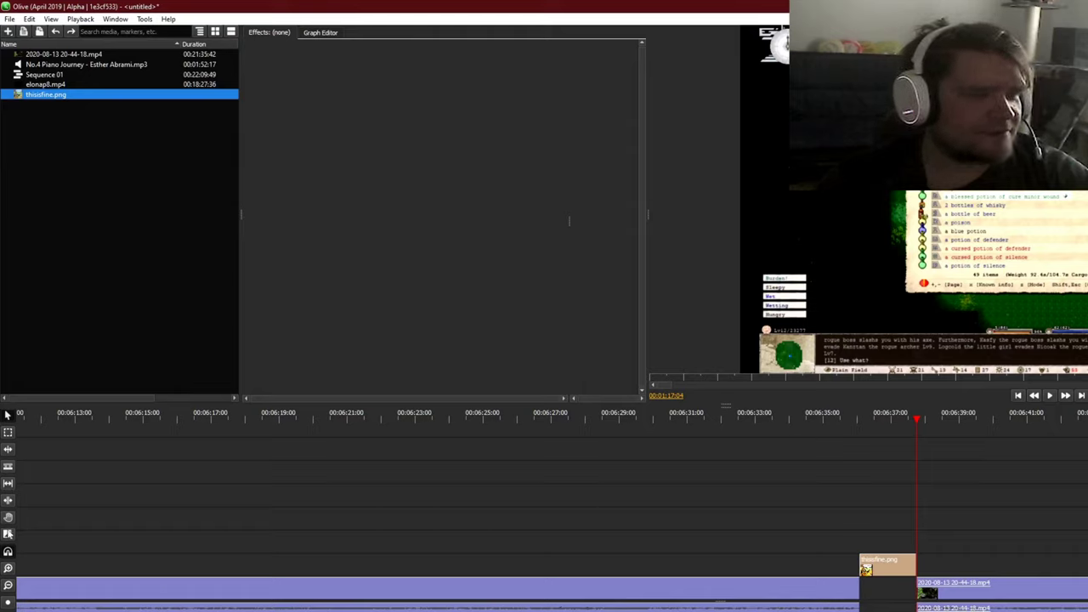
Step: Add opening and closing cross dissolves to the thisisfine.png copy at about 6:36 and play back that part
{"action": "left_click", "coordinate": [7, 534]}
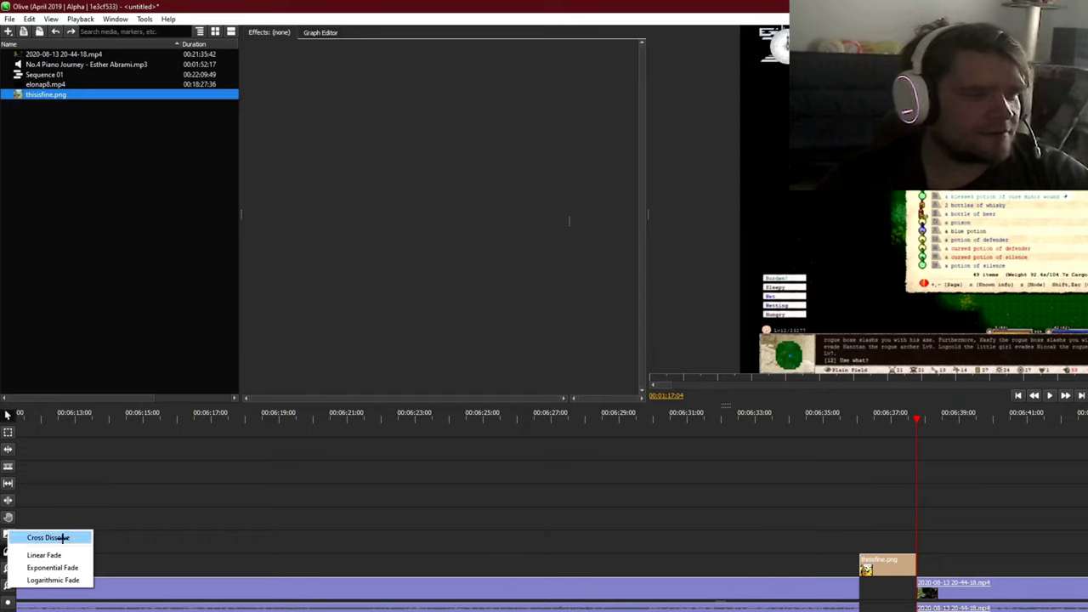
{"action": "left_click", "coordinate": [62, 537]}
{"action": "left_click_drag", "start_coordinate": [863, 563], "coordinate": [922, 564]}
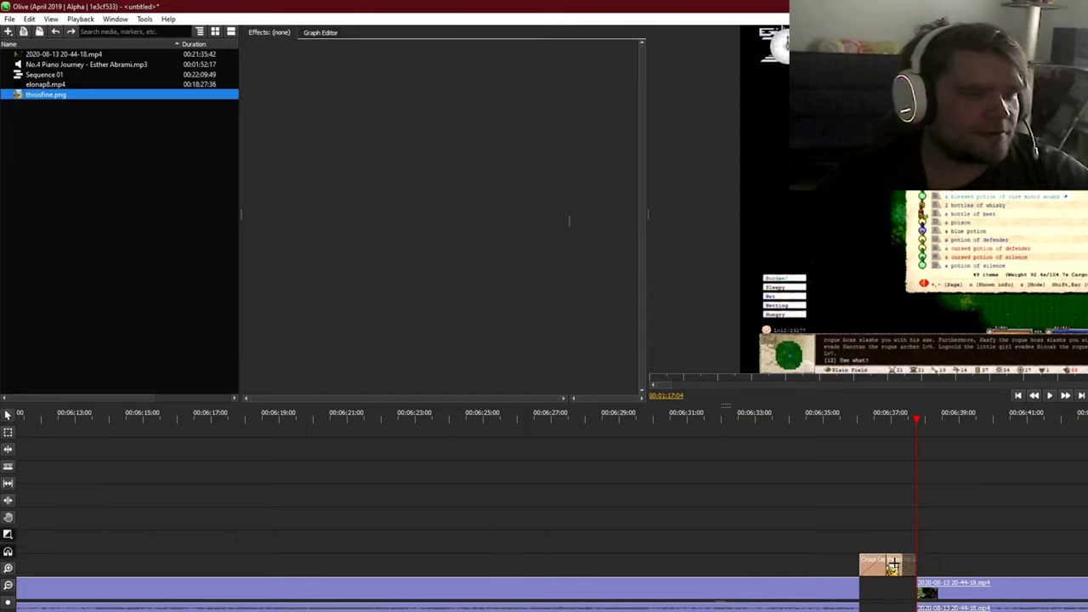
{"action": "left_click", "coordinate": [894, 565]}
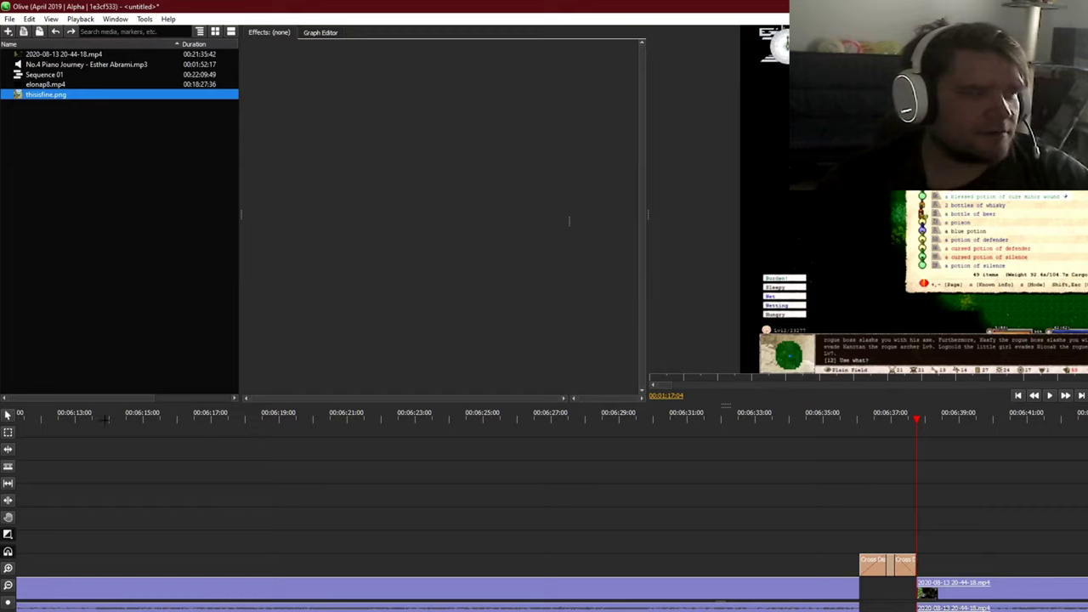
{"action": "left_click", "coordinate": [8, 414]}
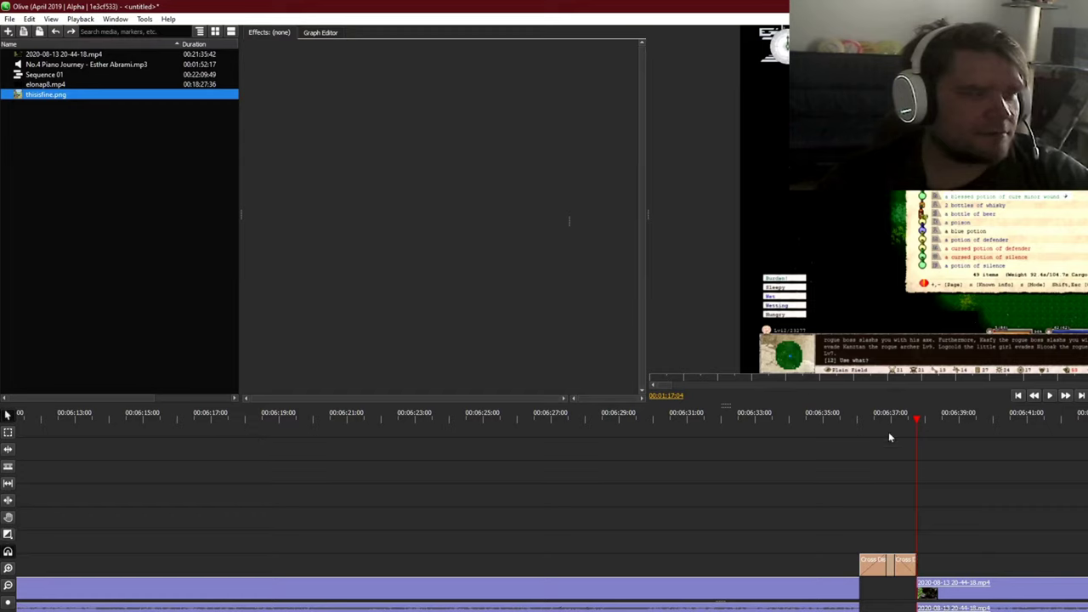
{"action": "left_click", "coordinate": [799, 423]}
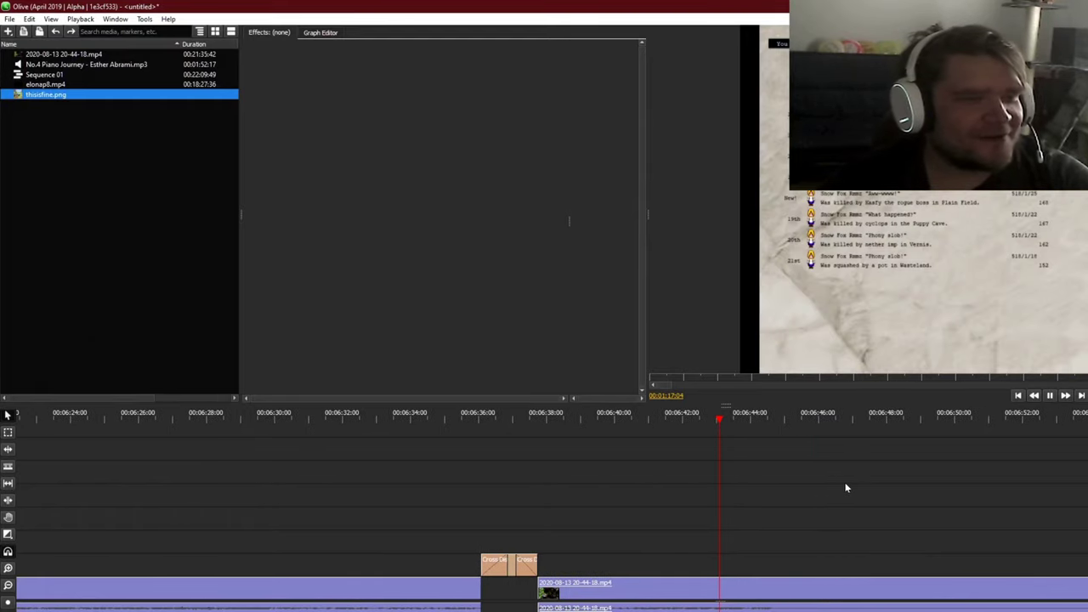
Step: Review the recording onward to the Puppy Cave scene and split it at about 8:36
{"action": "left_click", "coordinate": [889, 415]}
{"action": "left_click_drag", "start_coordinate": [894, 416], "coordinate": [996, 420]}
{"action": "left_click_drag", "start_coordinate": [948, 450], "coordinate": [983, 451]}
{"action": "left_click_drag", "start_coordinate": [1060, 450], "coordinate": [918, 455]}
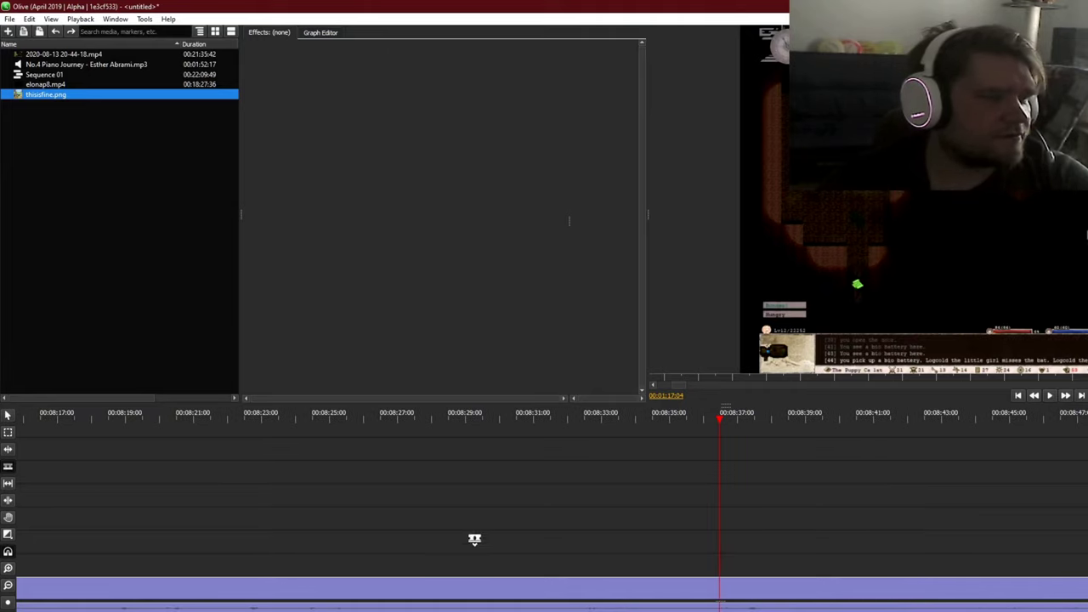
{"action": "key", "text": "ctrl+k"}
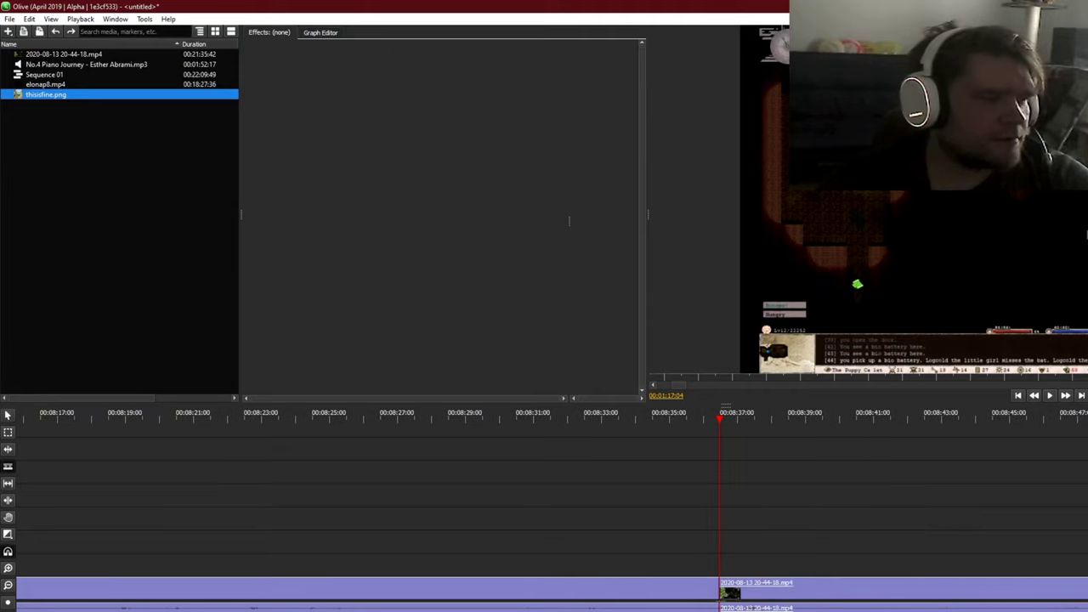
Step: Try a second split of the recording at about 8:33 and undo it
{"action": "left_click", "coordinate": [604, 585]}
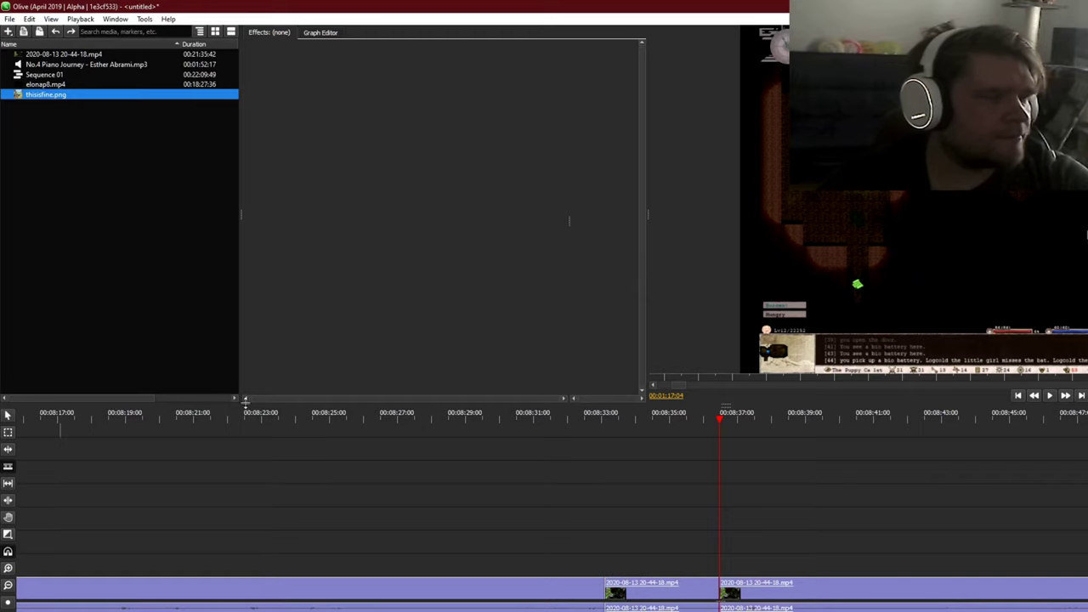
{"action": "left_click", "coordinate": [29, 19]}
{"action": "left_click", "coordinate": [39, 28]}
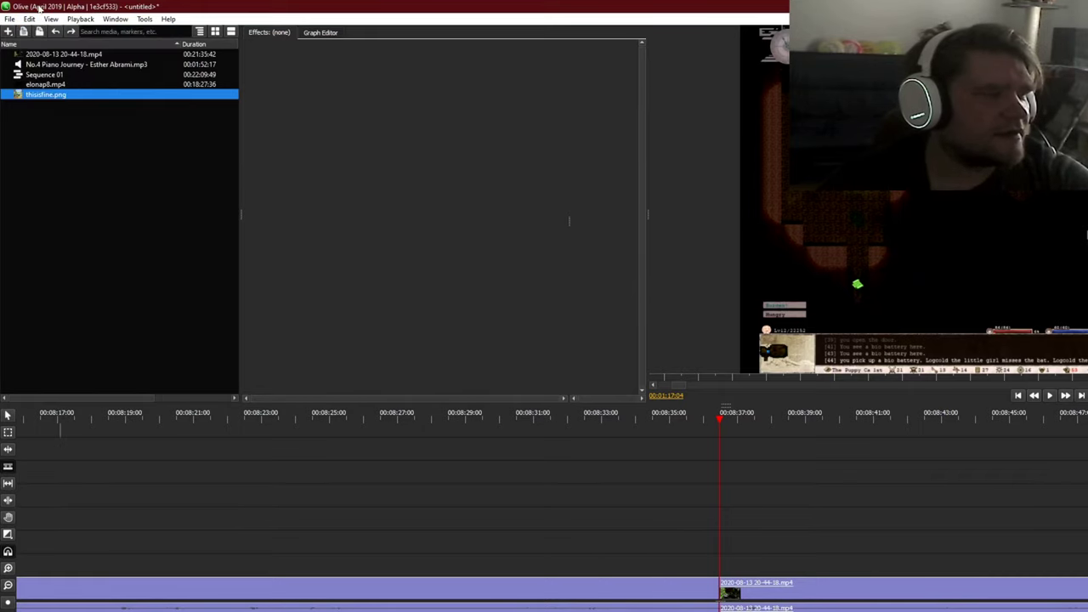
Step: Undo the split at about 8:36, then split the recording slightly earlier at about 8:36 and again at about 8:33
{"action": "left_click", "coordinate": [29, 19]}
{"action": "left_click", "coordinate": [38, 28]}
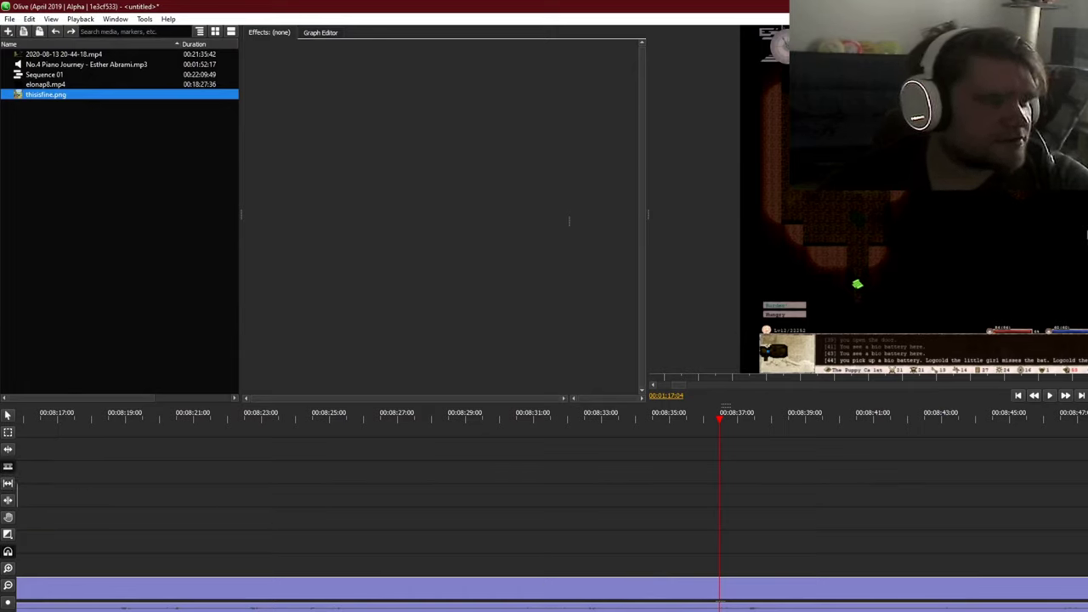
{"action": "left_click", "coordinate": [712, 588]}
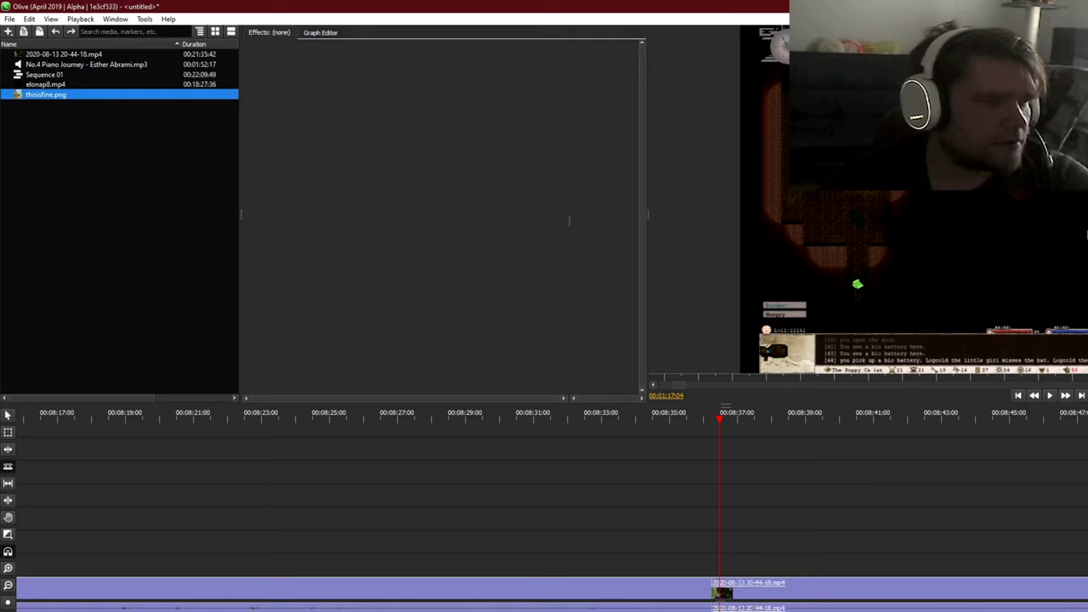
{"action": "left_click", "coordinate": [609, 588]}
{"action": "left_click", "coordinate": [8, 416]}
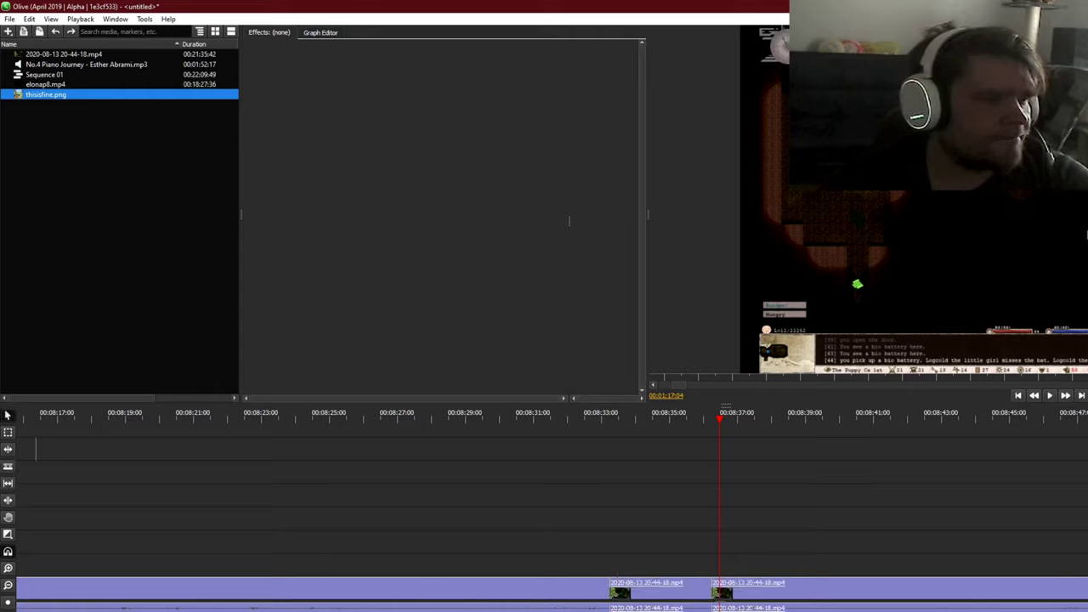
Step: Ripple delete the short recording segment between the splits at about 8:33 and 8:36
{"action": "left_click", "coordinate": [657, 589]}
{"action": "right_click", "coordinate": [657, 587]}
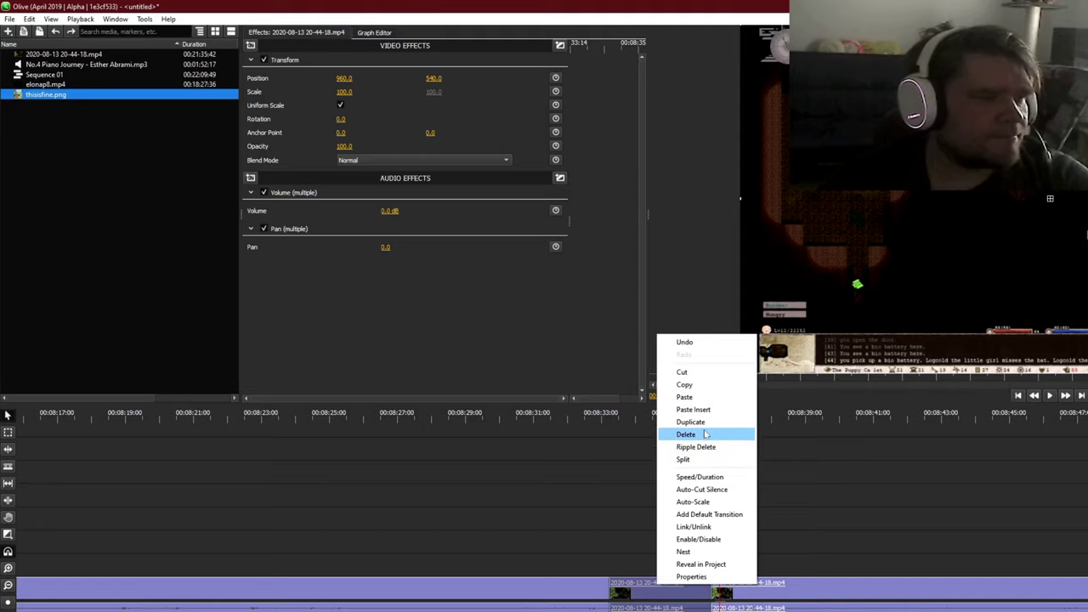
{"action": "left_click", "coordinate": [705, 447]}
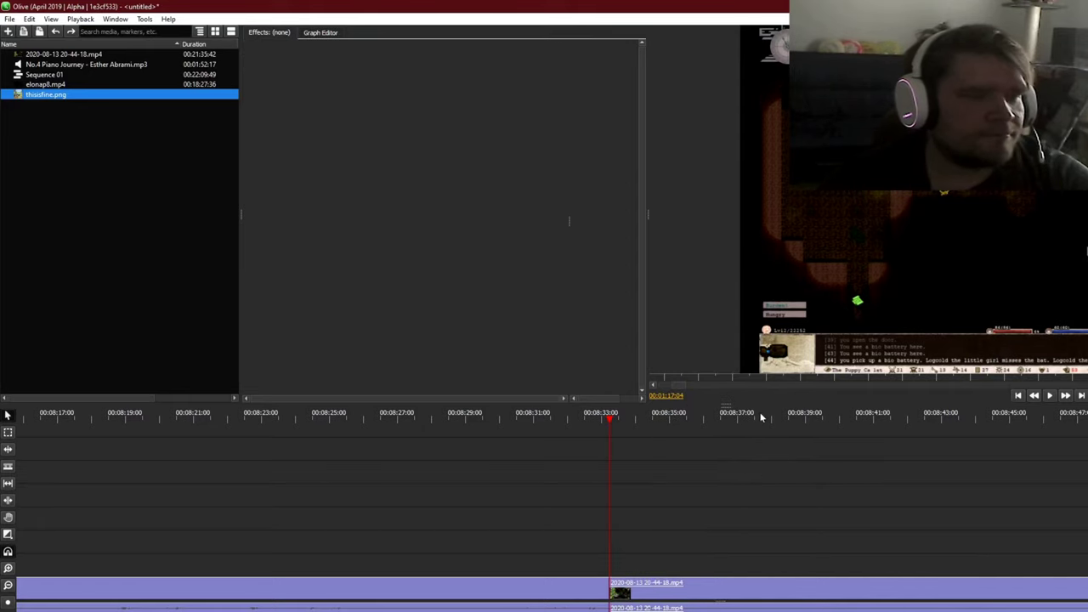
Step: Review the recording from the cut at about 8:33 onward through its final scene in the last minute of the sequence
{"action": "left_click_drag", "start_coordinate": [828, 418], "coordinate": [1087, 416]}
{"action": "left_click_drag", "start_coordinate": [1007, 471], "coordinate": [680, 429]}
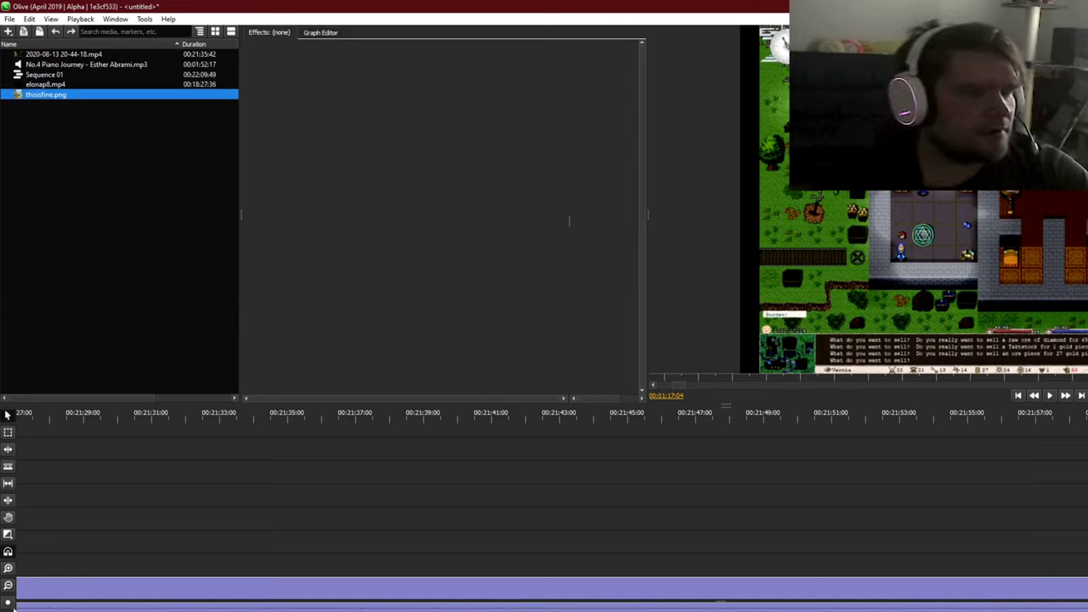
{"action": "left_click", "coordinate": [70, 295]}
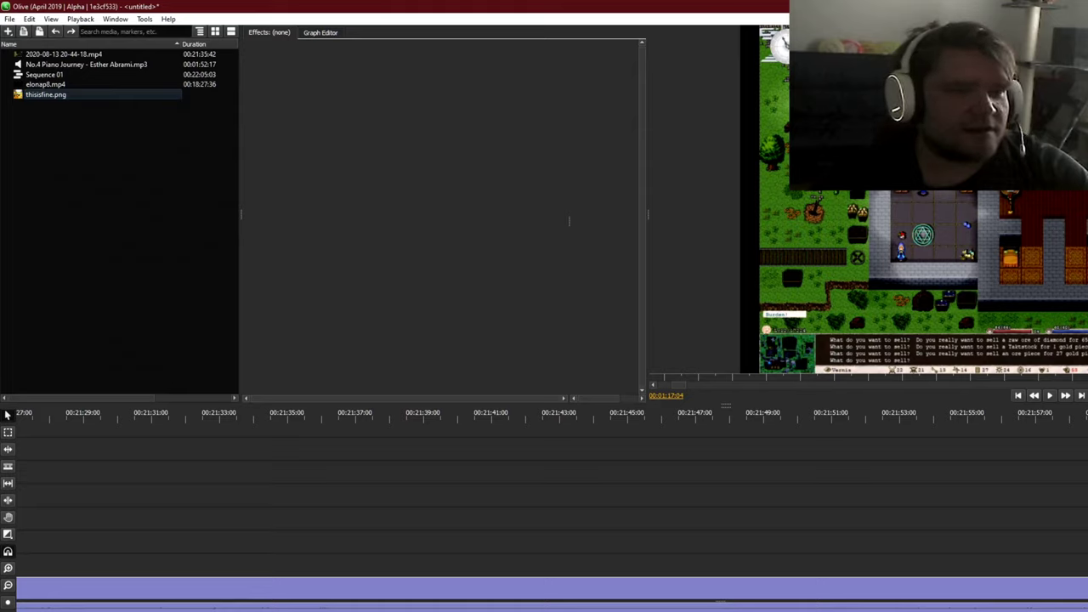
{"action": "left_click", "coordinate": [858, 415]}
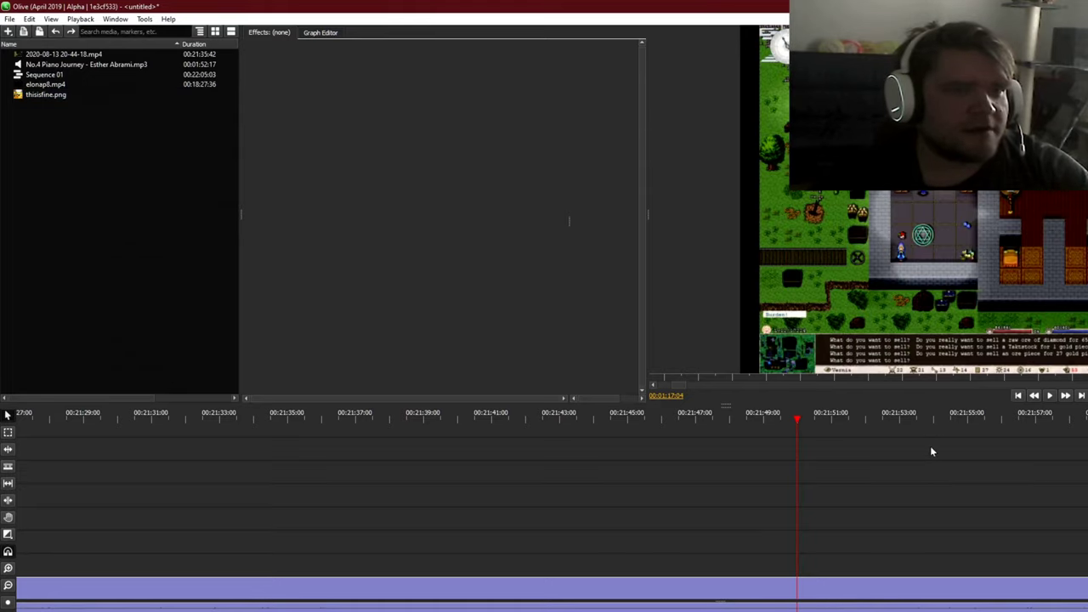
{"action": "left_click", "coordinate": [963, 416]}
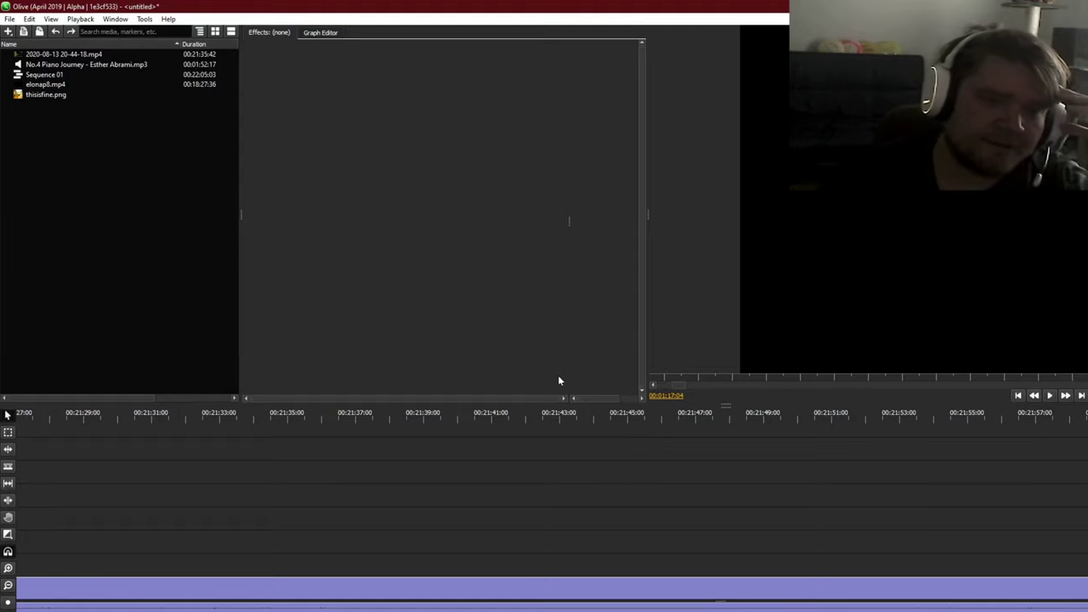
Step: Import cta.m4v into the project from the relive\clips folder on drive D:
{"action": "right_click", "coordinate": [86, 251]}
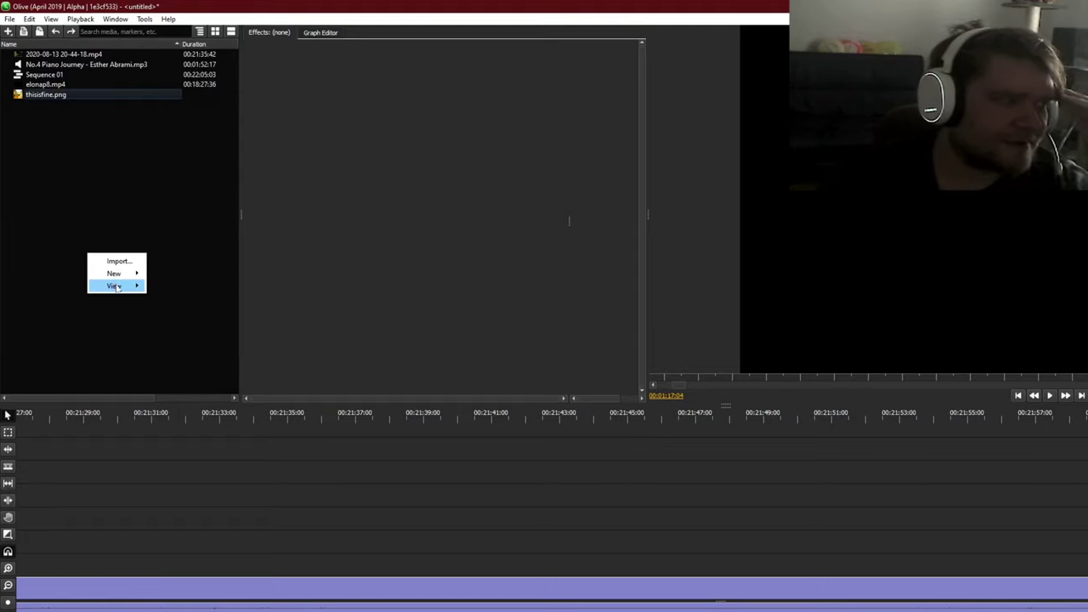
{"action": "left_click", "coordinate": [119, 261]}
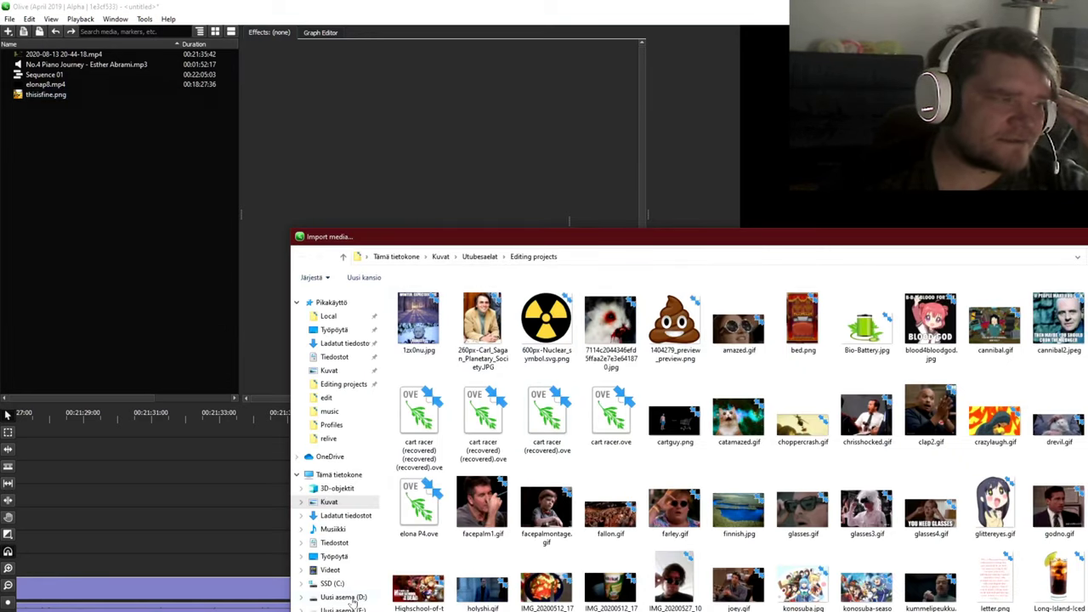
{"action": "left_click", "coordinate": [302, 598]}
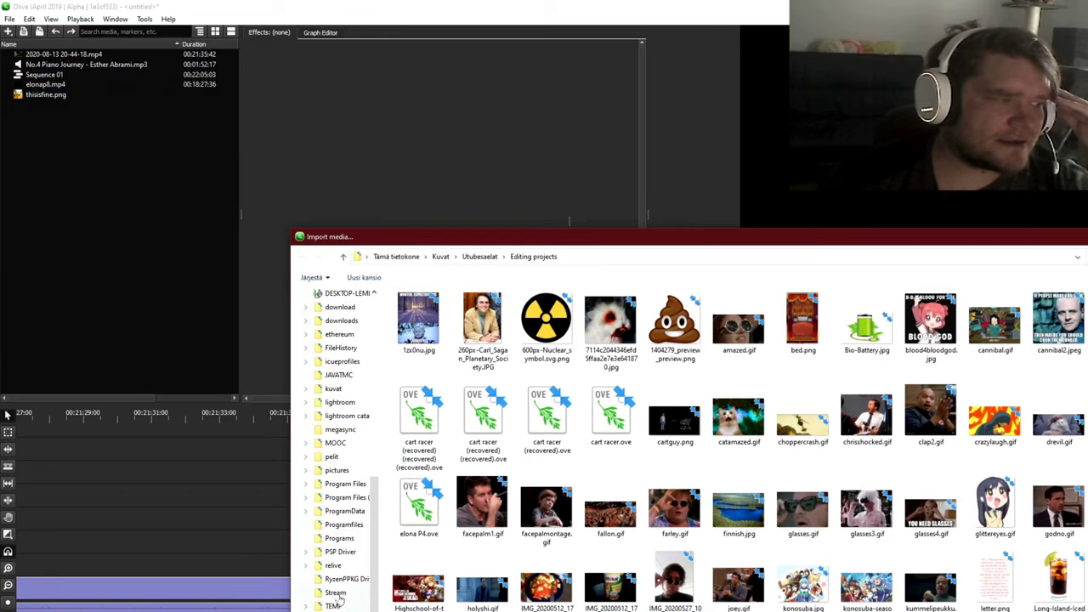
{"action": "left_click", "coordinate": [333, 565]}
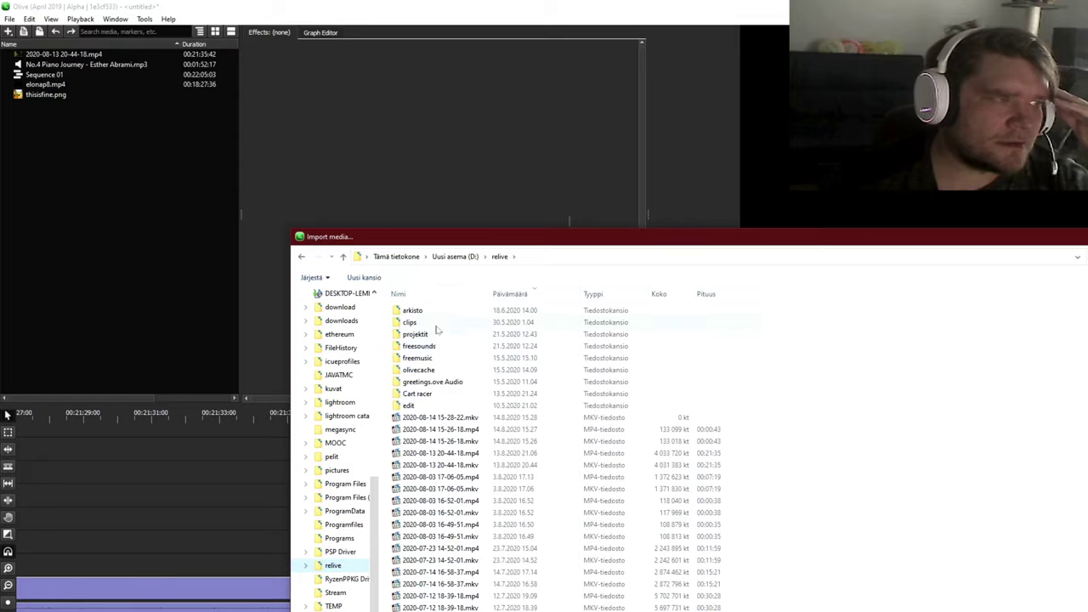
{"action": "double_click", "coordinate": [472, 324]}
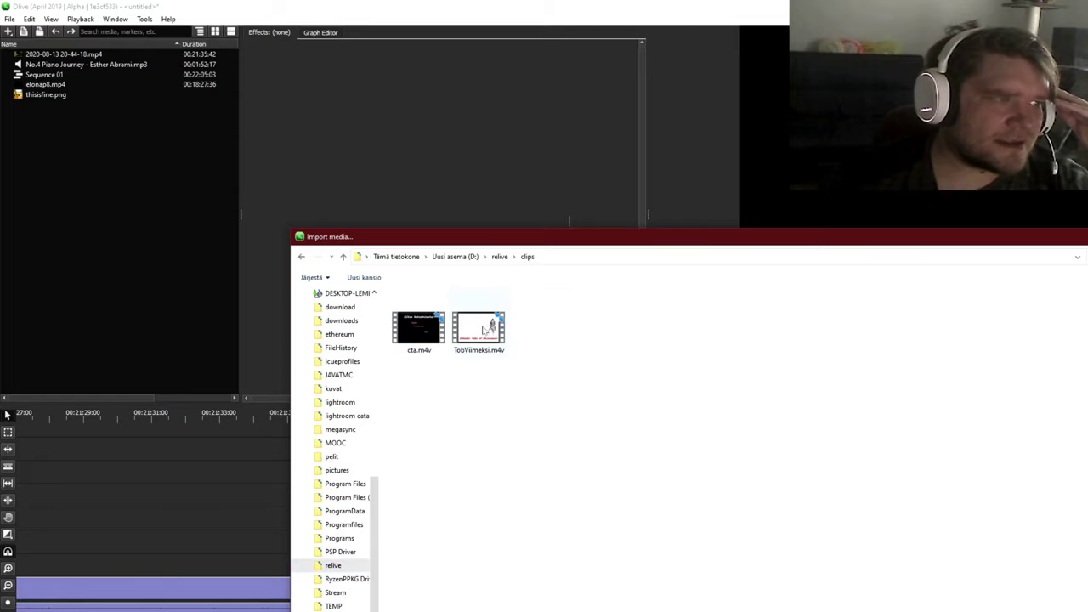
{"action": "double_click", "coordinate": [428, 337]}
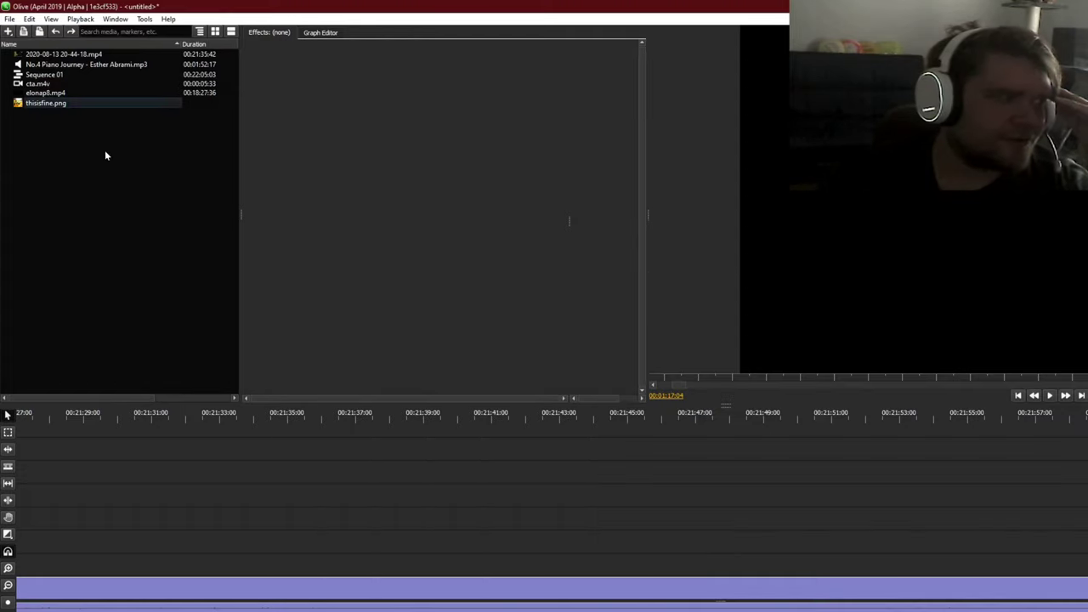
Step: Append cta.m4v to the timeline after the end of the recording and play back the ending from about 22:00
{"action": "left_click", "coordinate": [44, 85]}
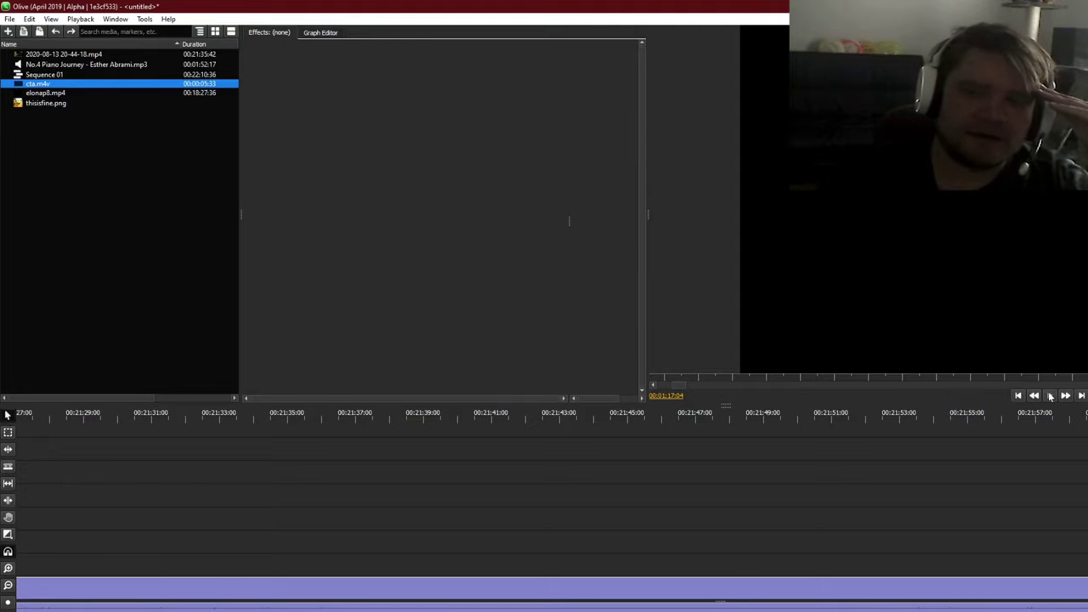
{"action": "scroll", "coordinate": [544, 510], "scroll_direction": "right", "scroll_amount": 3}
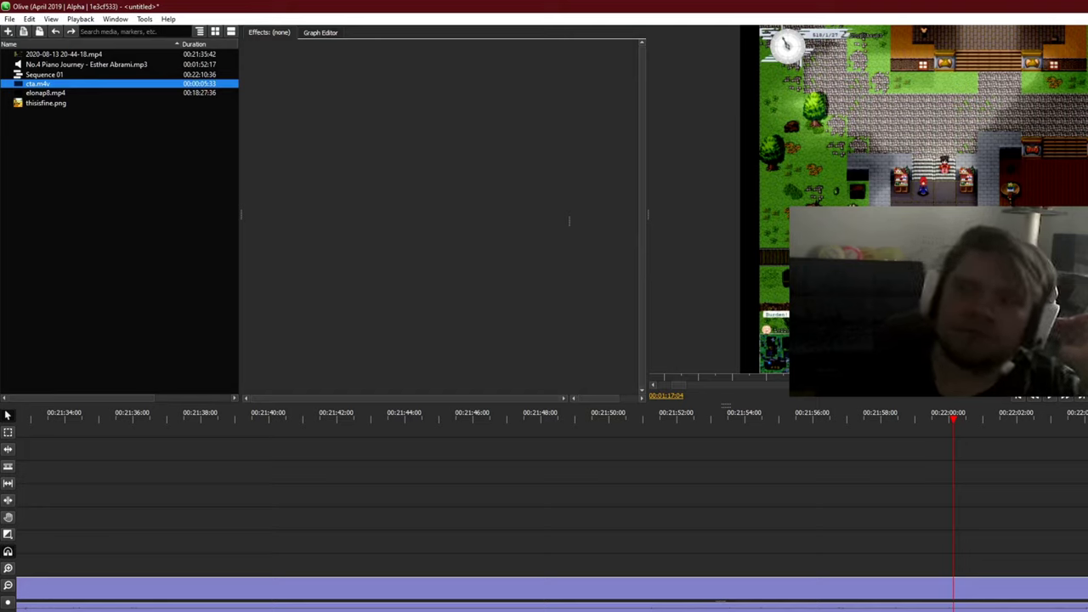
{"action": "key", "text": "space"}
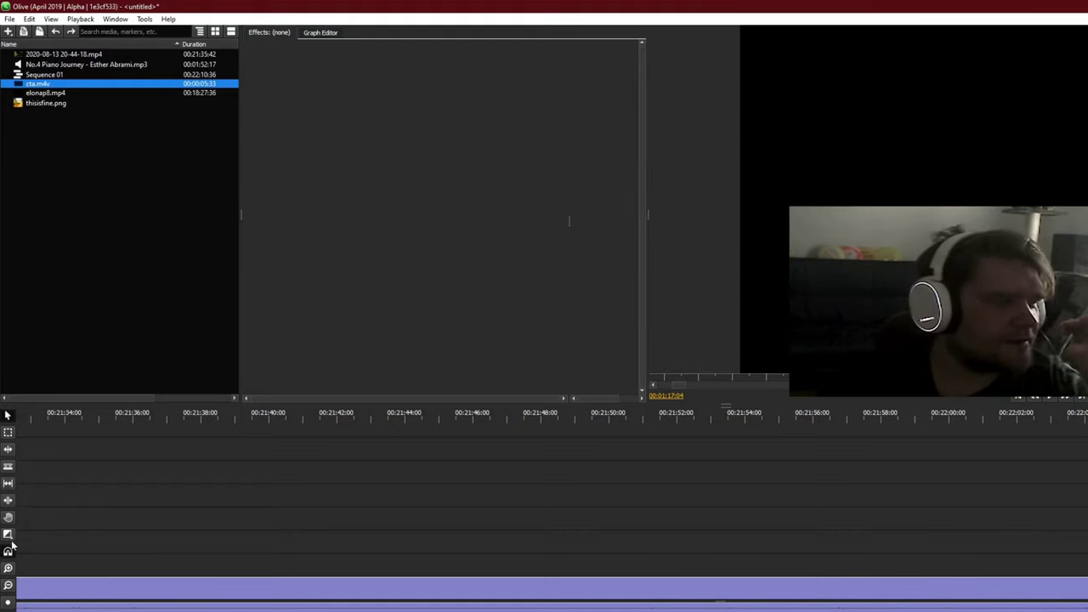
Step: Add a cross dissolve at the end of the recording where cta.m4v begins and play back the transition
{"action": "left_click", "coordinate": [10, 537]}
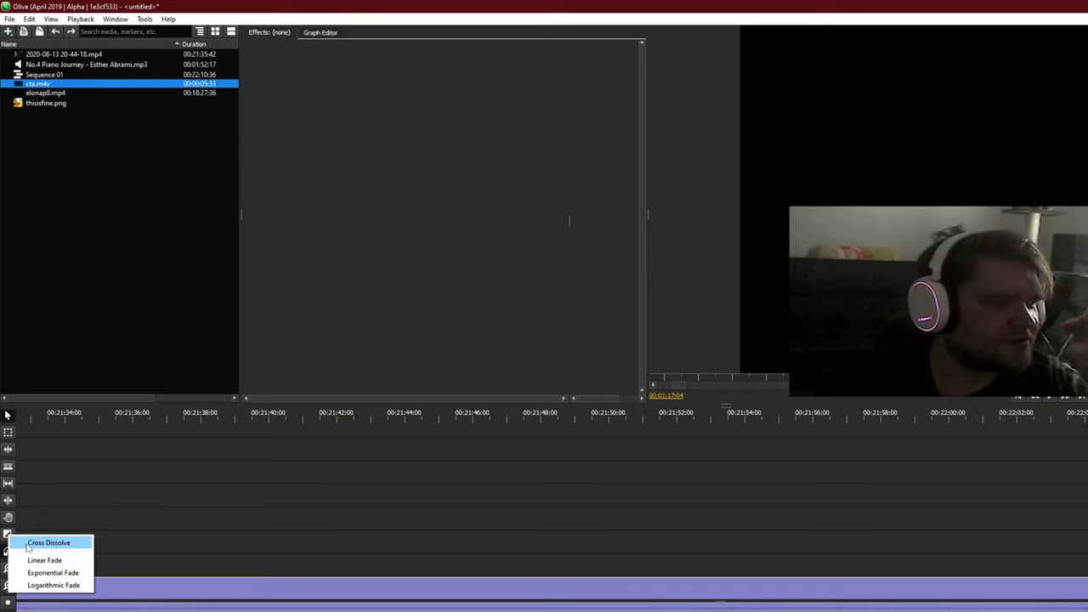
{"action": "left_click", "coordinate": [28, 546]}
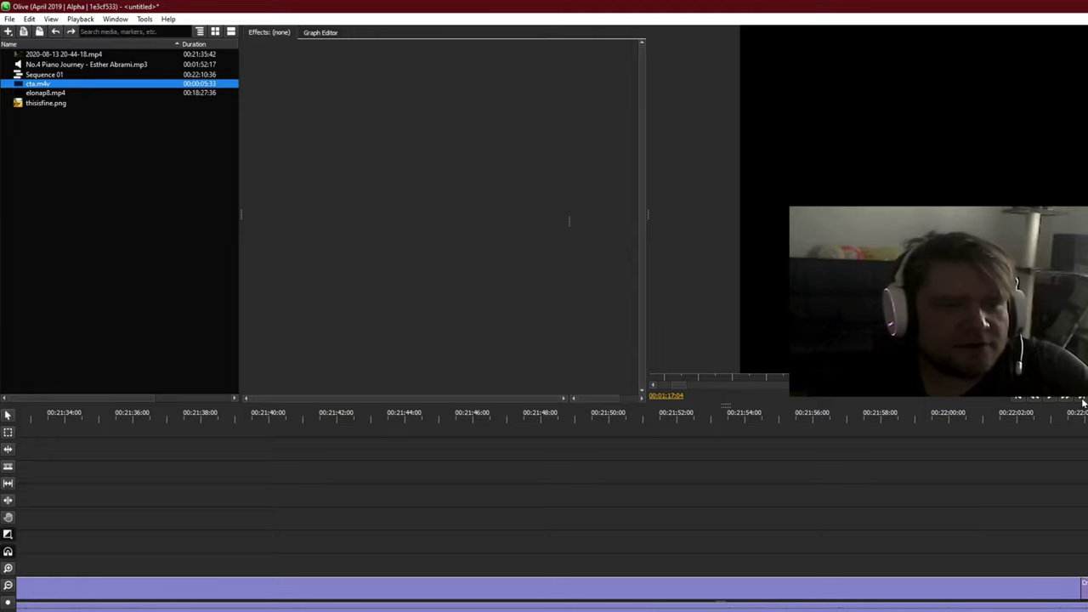
{"action": "left_click", "coordinate": [1049, 397]}
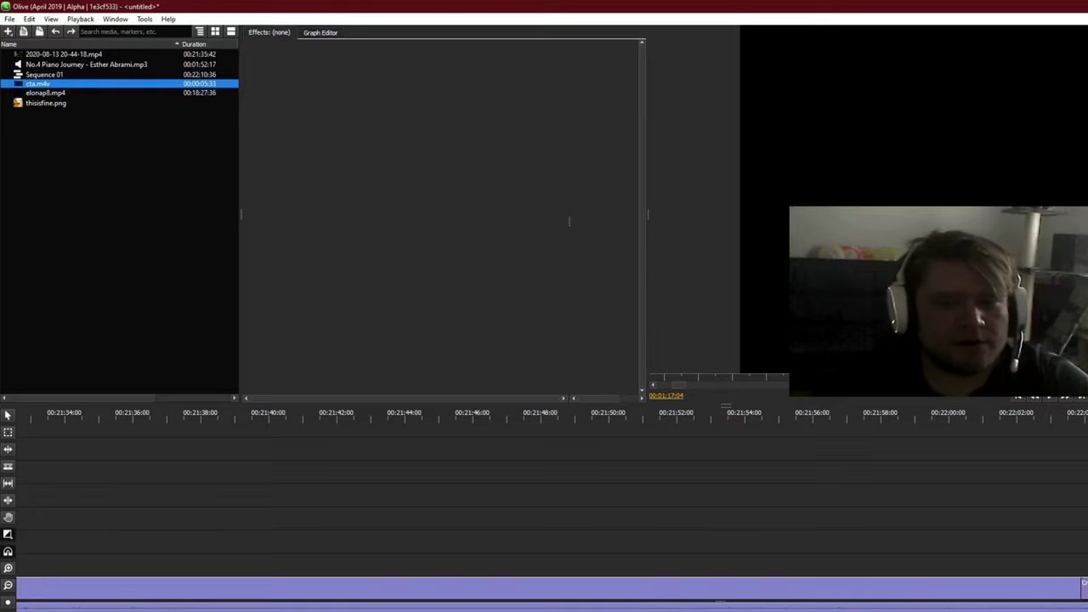
Step: Set up the export of Sequence 01 with the libx265 H.265 / HEVC codec at 2560 by 1440
{"action": "left_click", "coordinate": [9, 18]}
{"action": "left_click", "coordinate": [35, 116]}
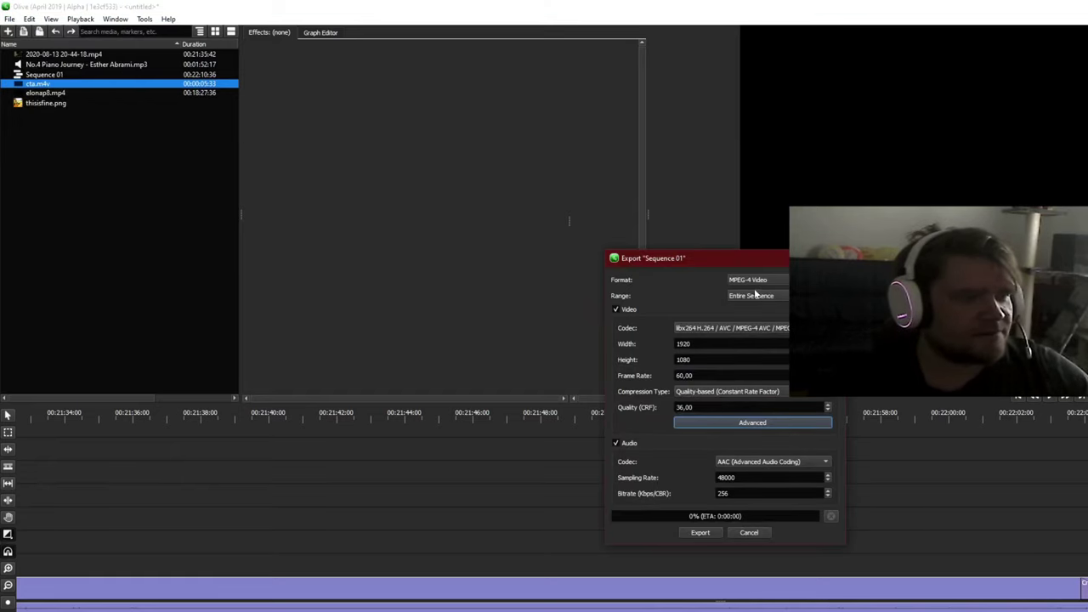
{"action": "left_click", "coordinate": [764, 326]}
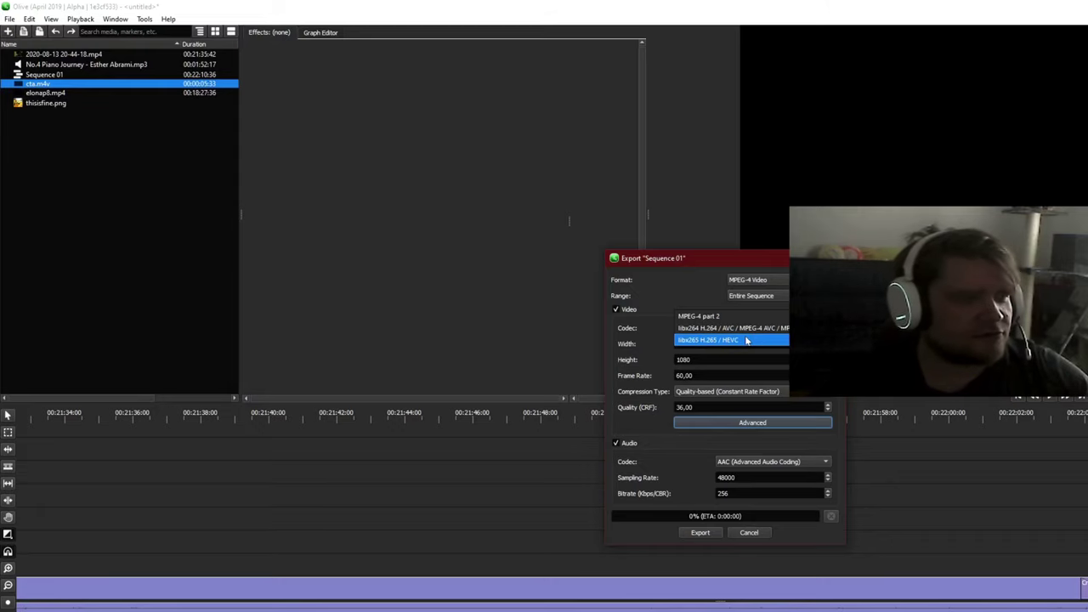
{"action": "left_click", "coordinate": [746, 340]}
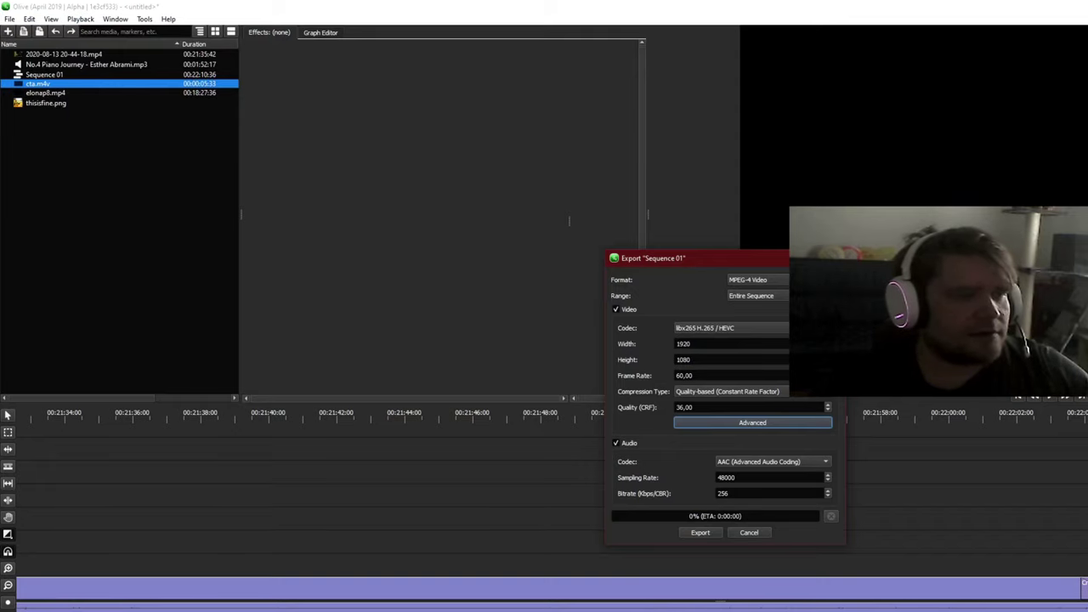
{"action": "double_click", "coordinate": [731, 344]}
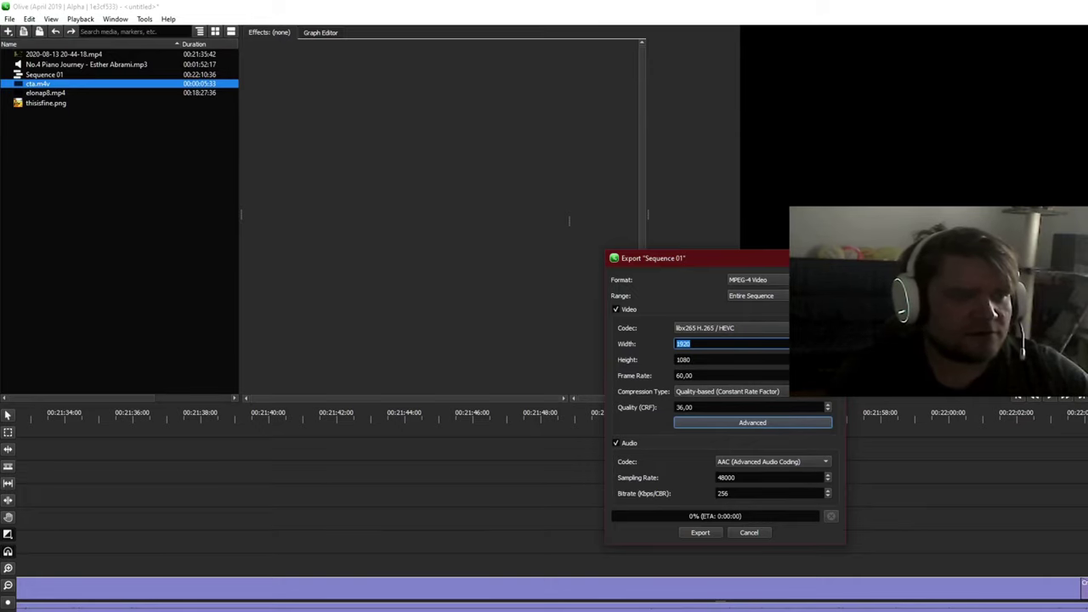
{"action": "type", "text": "2560"}
{"action": "key", "text": "Tab"}
{"action": "type", "text": "1440"}
{"action": "key", "text": "Tab"}
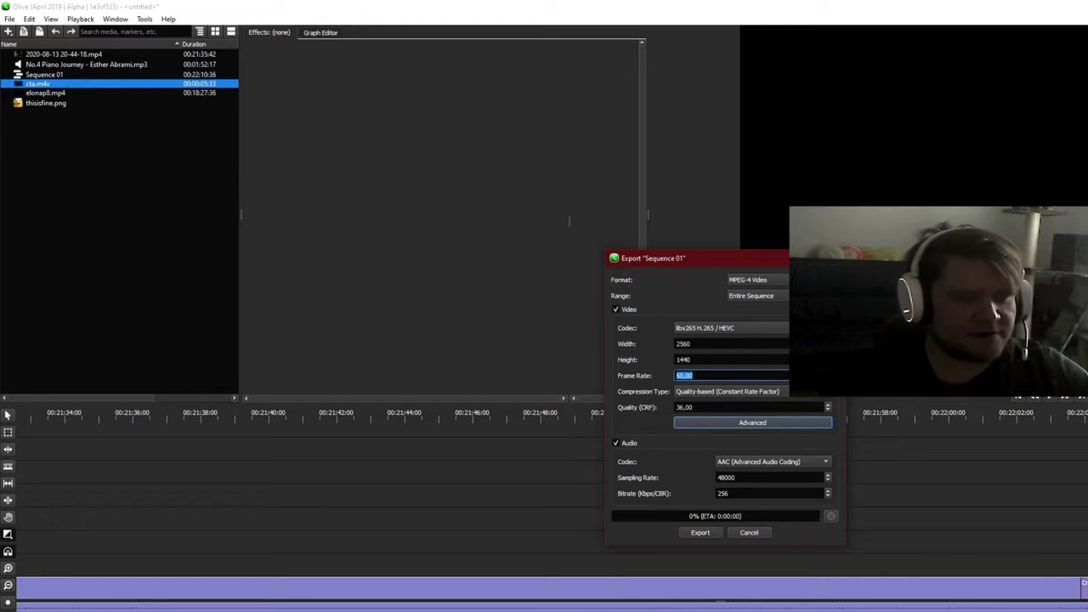
Step: Set the export's video quality (CRF) to 26 and its audio bitrate to 320 Kbps
{"action": "key", "text": "Tab"}
{"action": "key", "text": "Tab"}
{"action": "type", "text": "26"}
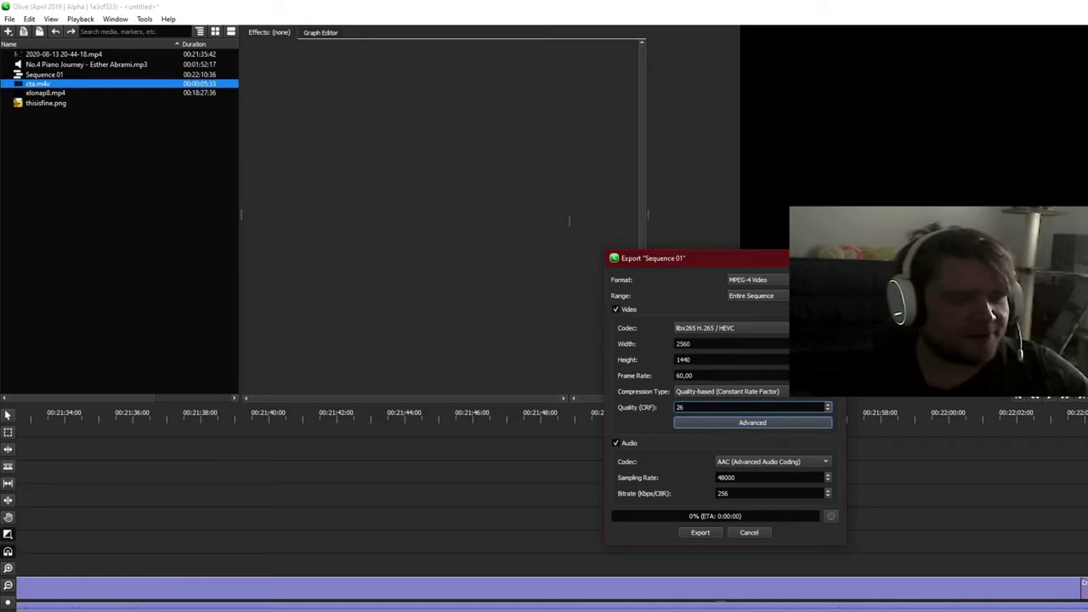
{"action": "double_click", "coordinate": [723, 493]}
{"action": "type", "text": "32"}
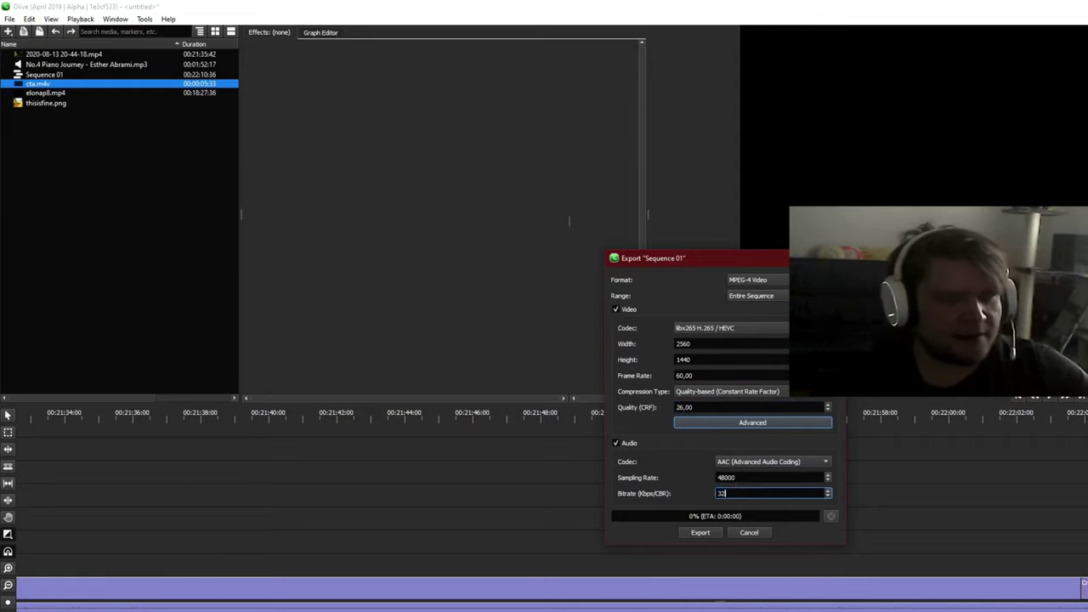
{"action": "type", "text": "0"}
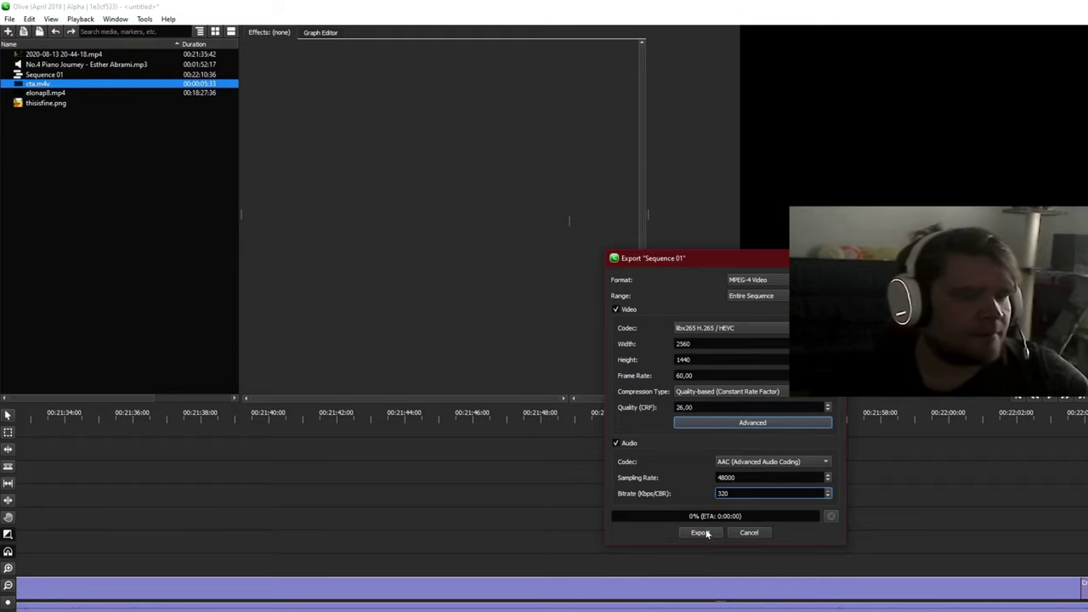
Step: Start the export of the sequence, saving the video in the relive\edit folder on drive D:
{"action": "left_click", "coordinate": [700, 533]}
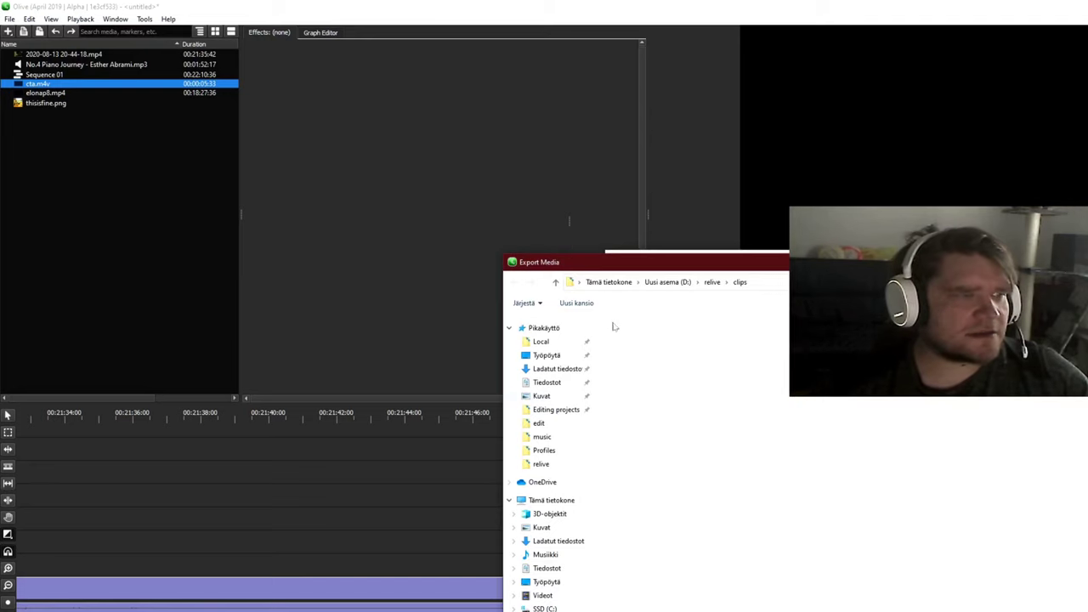
{"action": "left_click", "coordinate": [712, 279]}
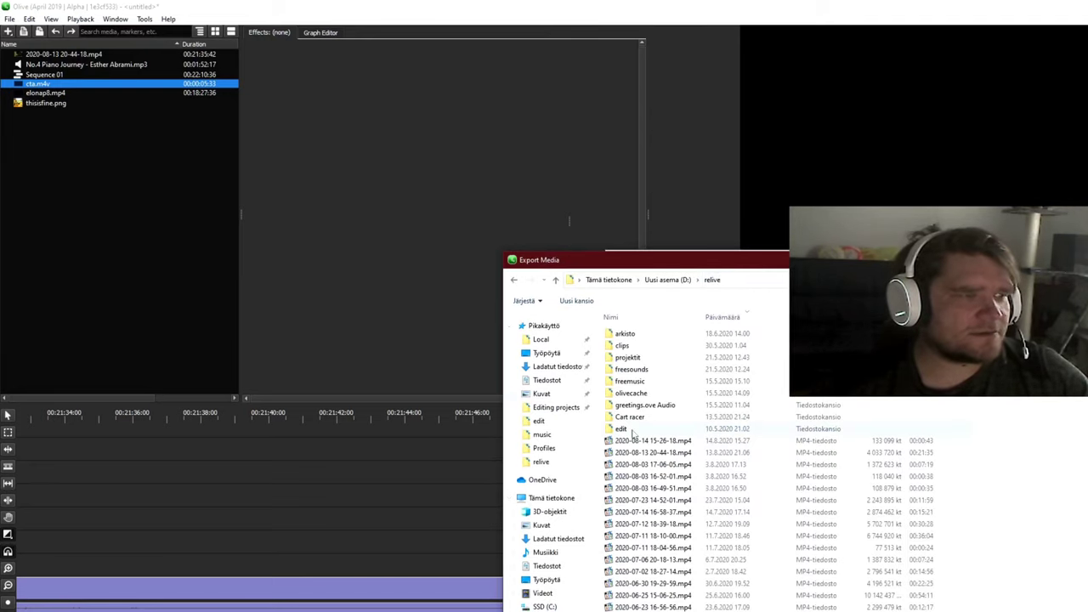
{"action": "double_click", "coordinate": [621, 429]}
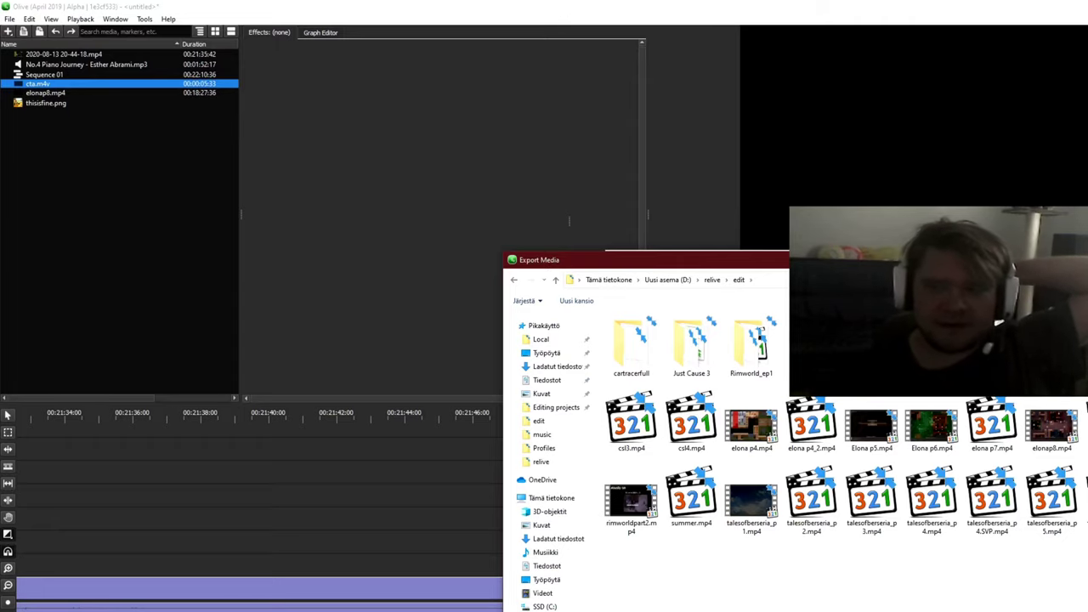
{"action": "key", "text": "Return"}
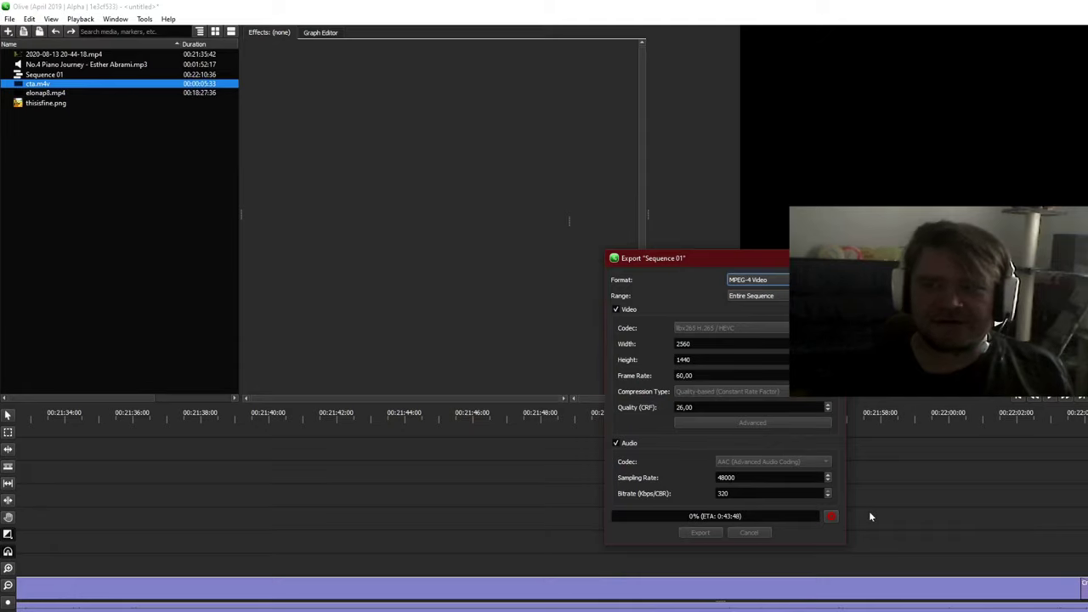